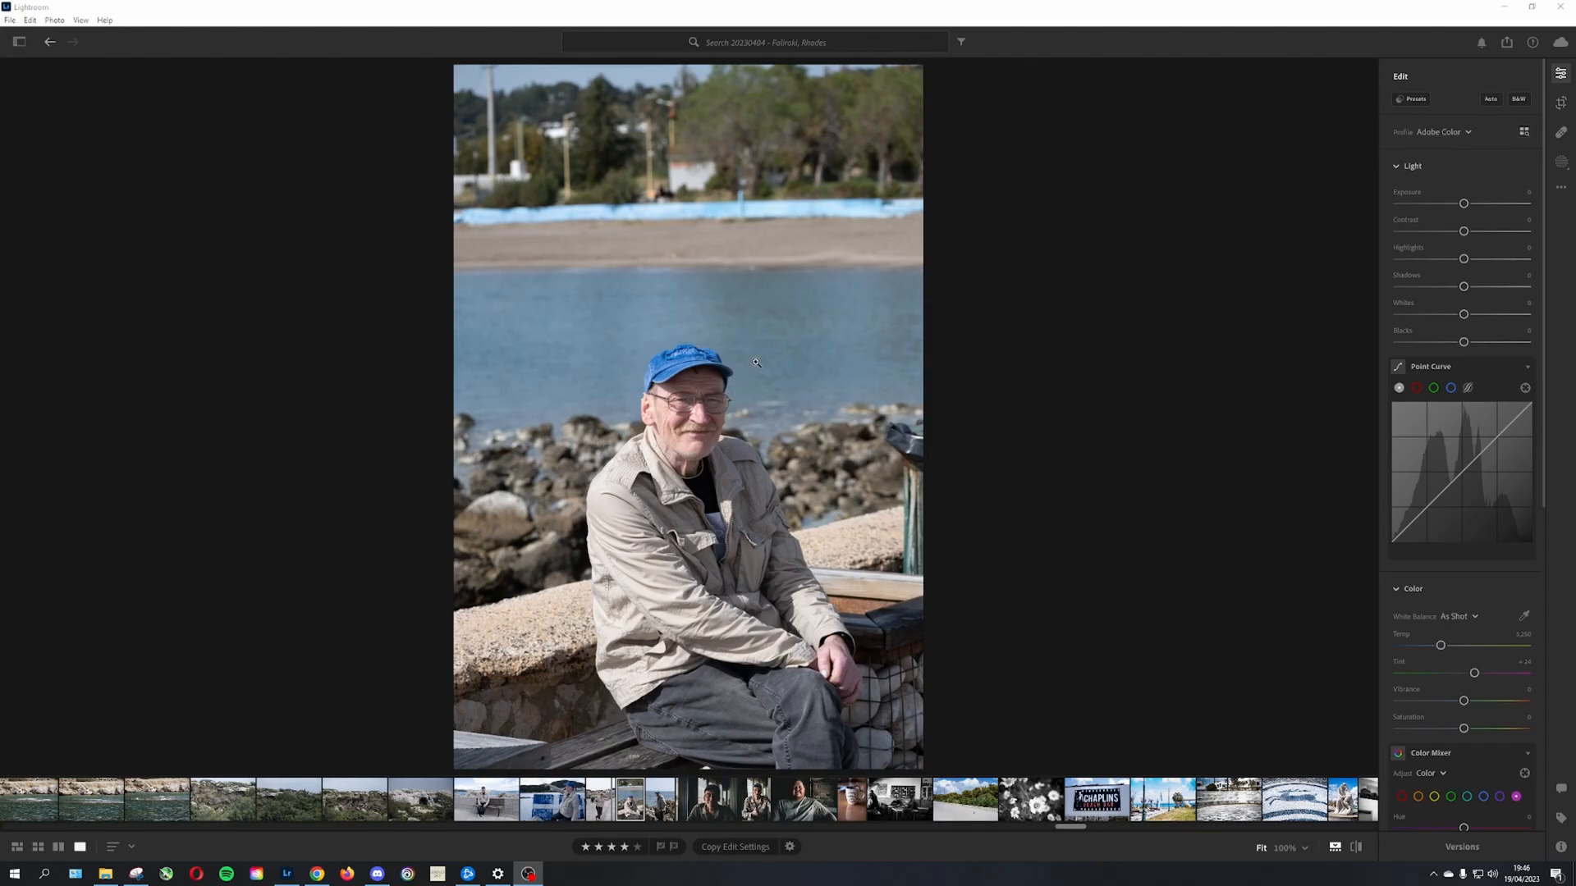
# Step: Set the photo's profile to Adobe Landscape and apply the automatic light and color adjustments
pyautogui.click(1451, 139)
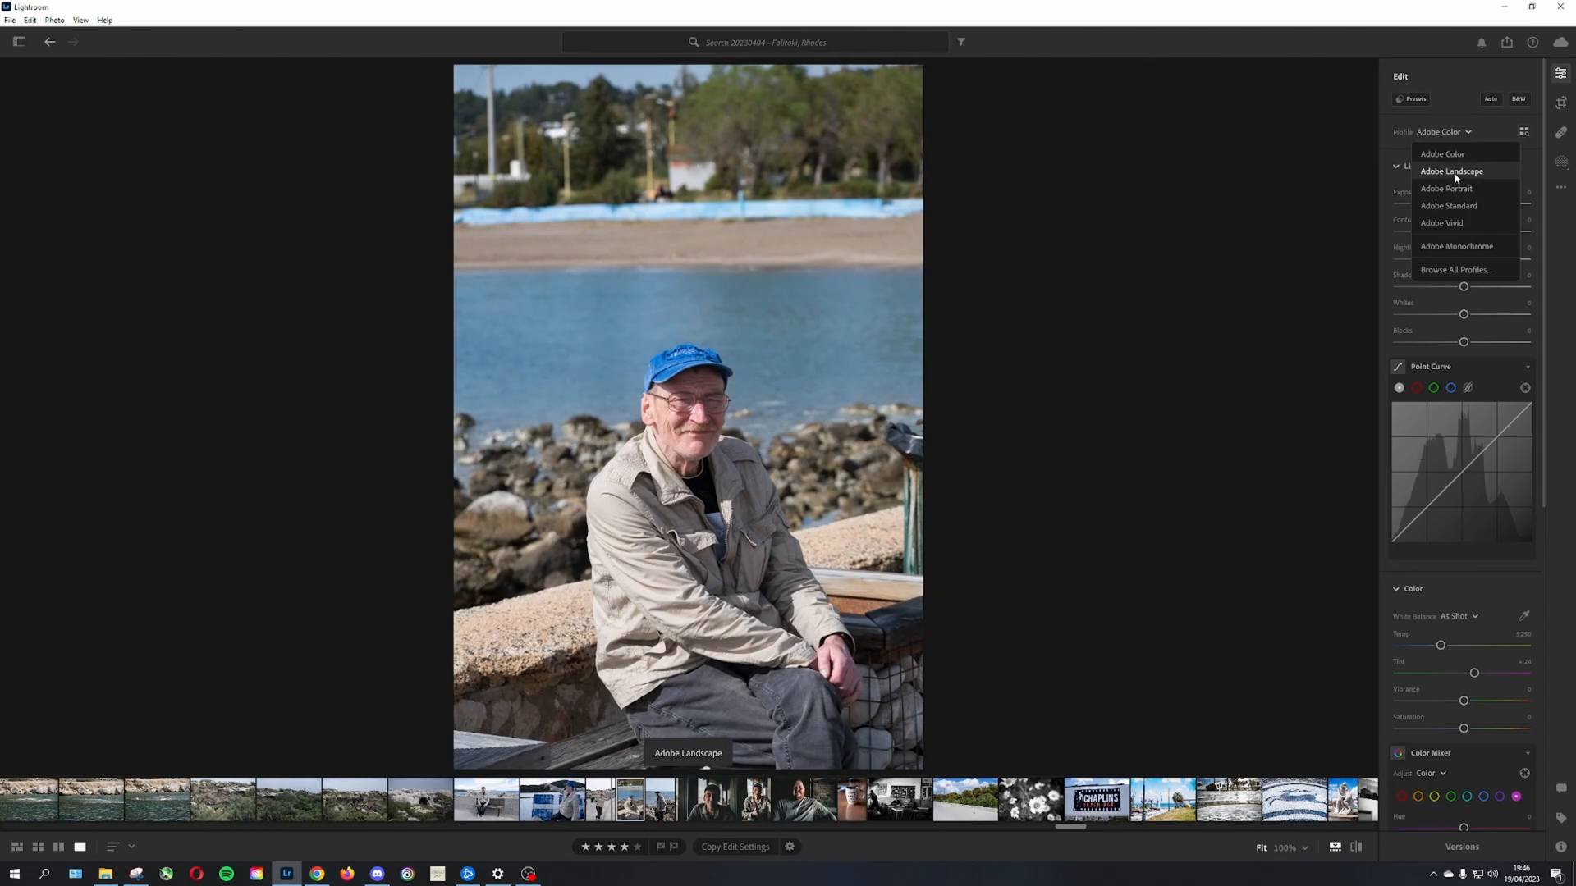
pyautogui.press('Escape')
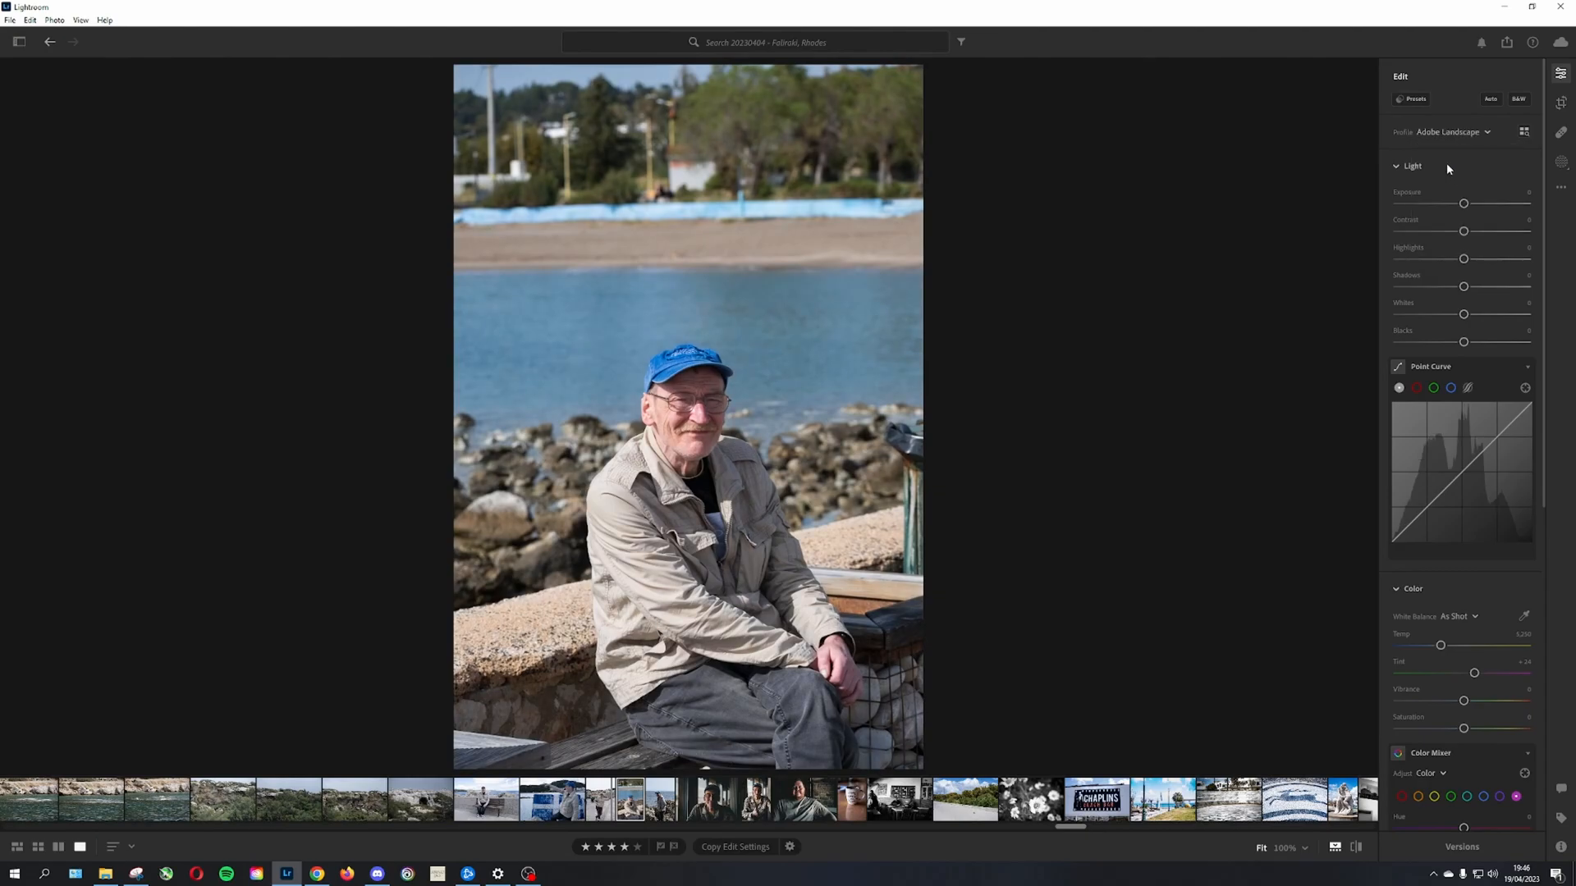
pyautogui.click(1490, 100)
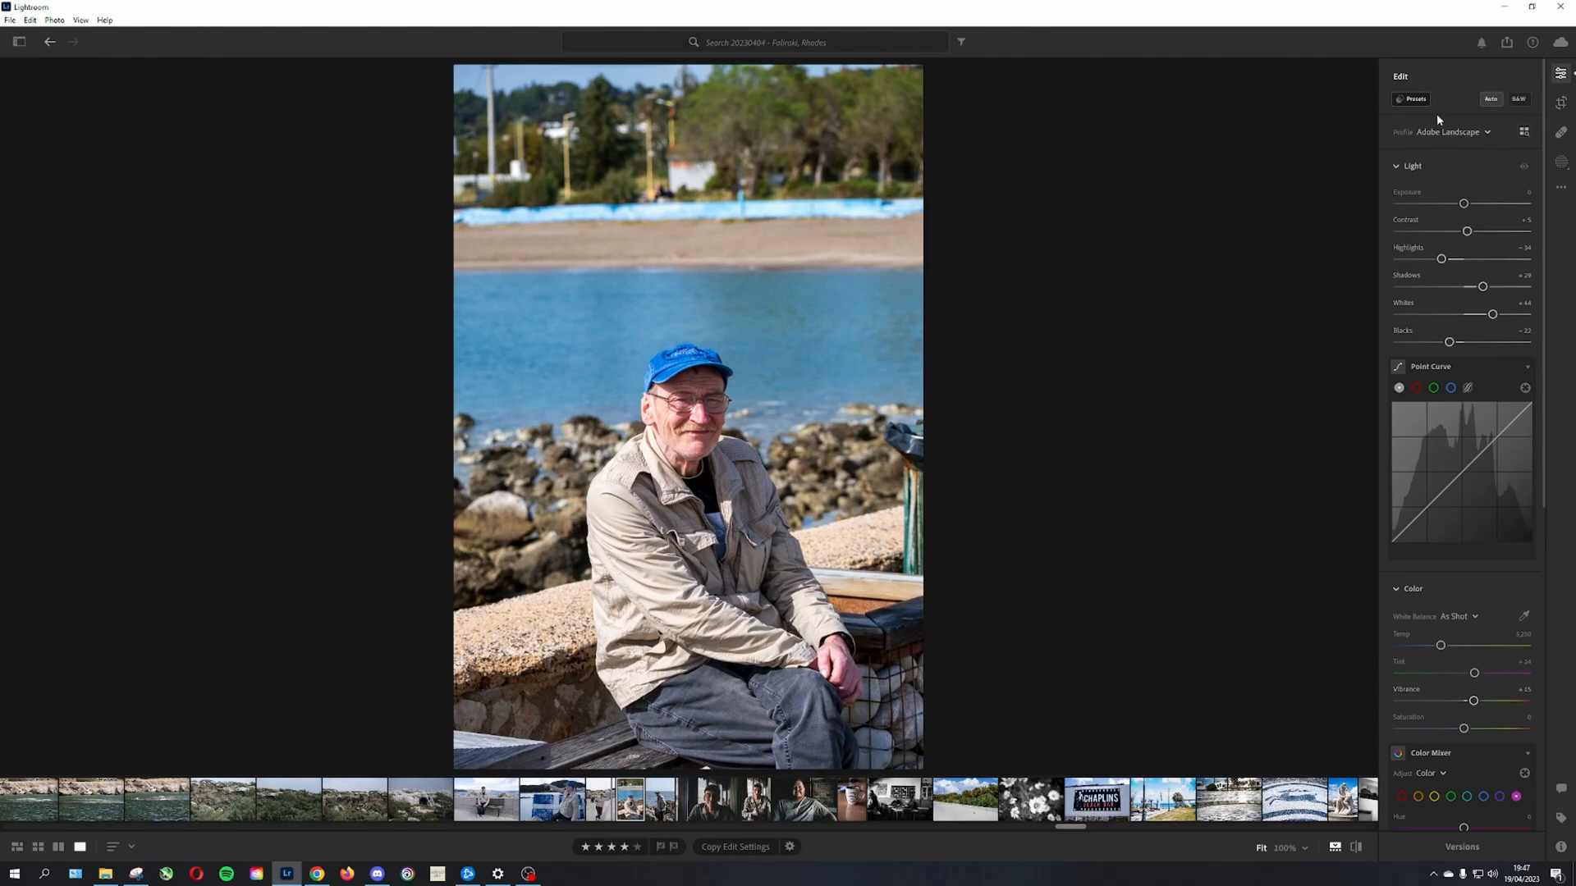
# Step: Preview the user presets, the presets saved from Discover and the recommended AI presets on the photo
pyautogui.click(1417, 100)
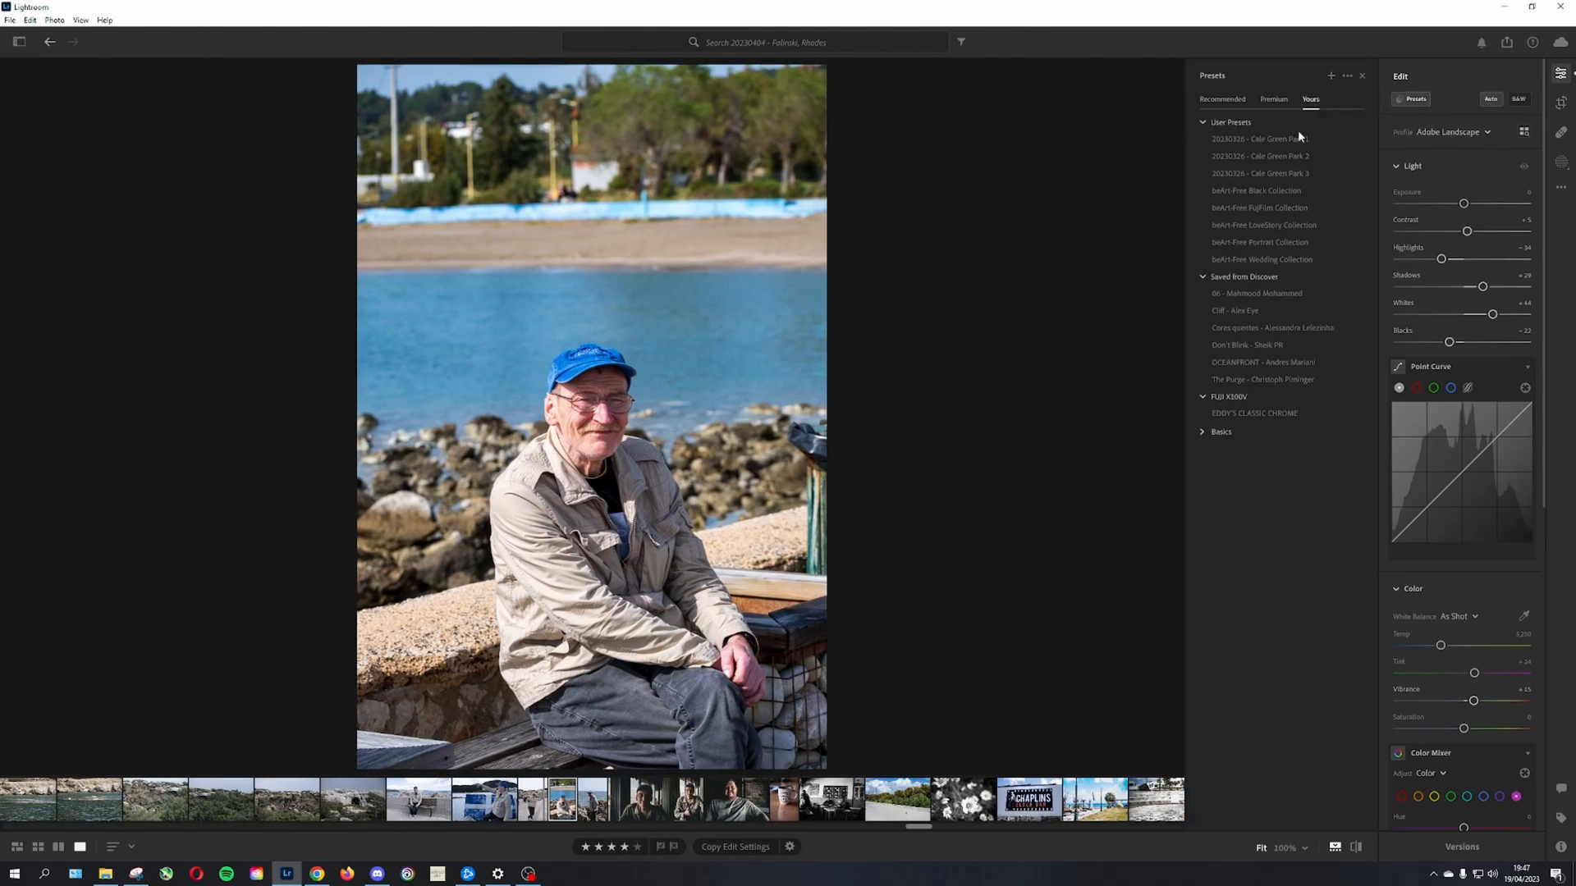
pyautogui.click(1261, 160)
pyautogui.click(1243, 176)
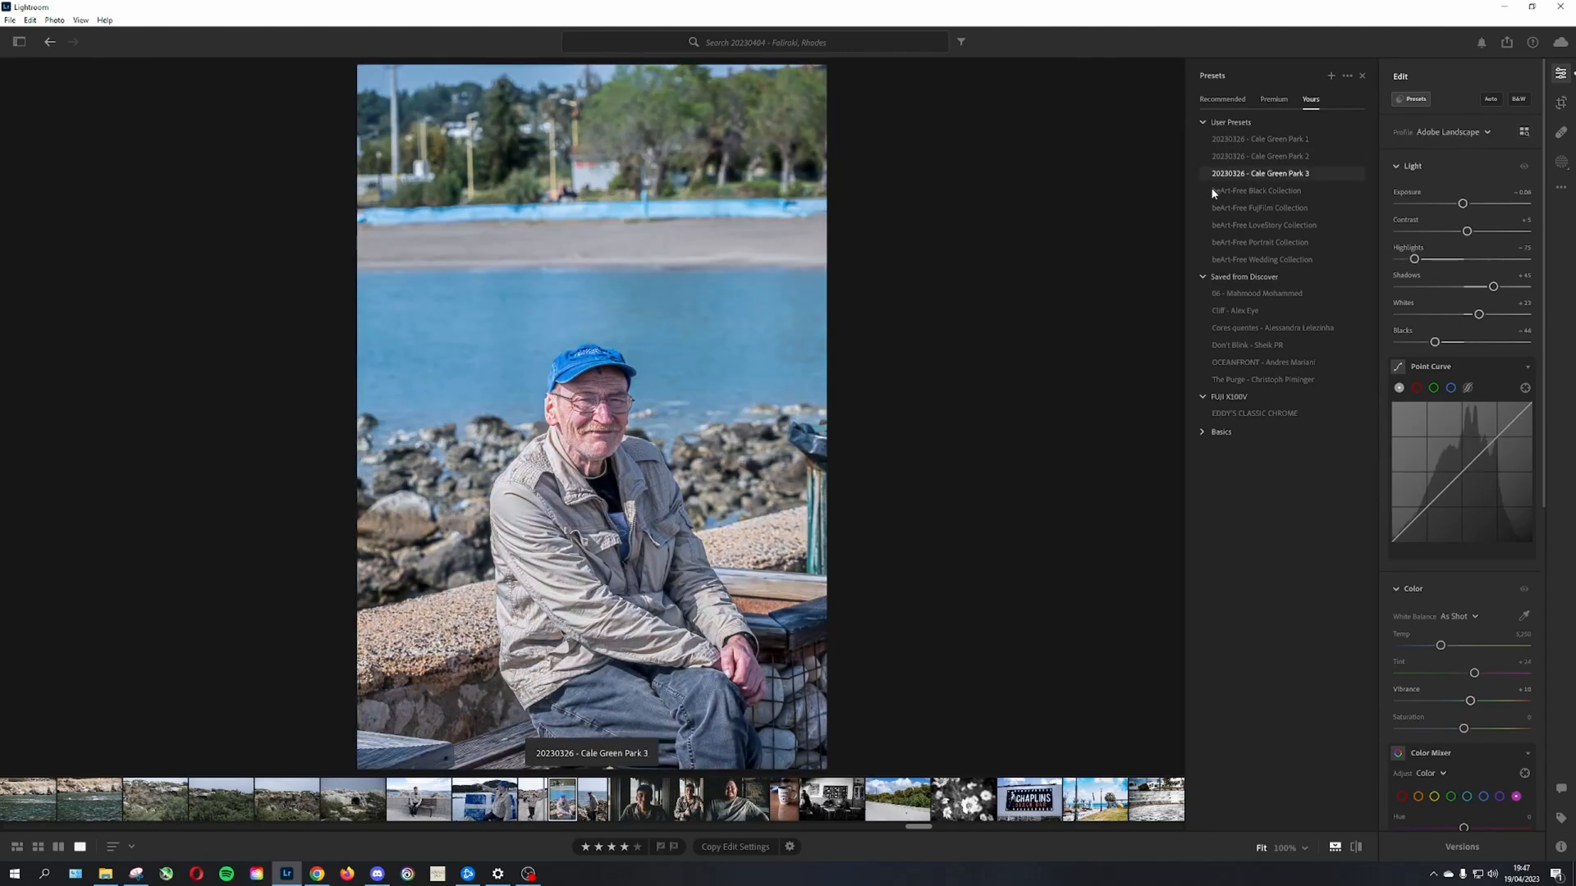
pyautogui.click(1247, 327)
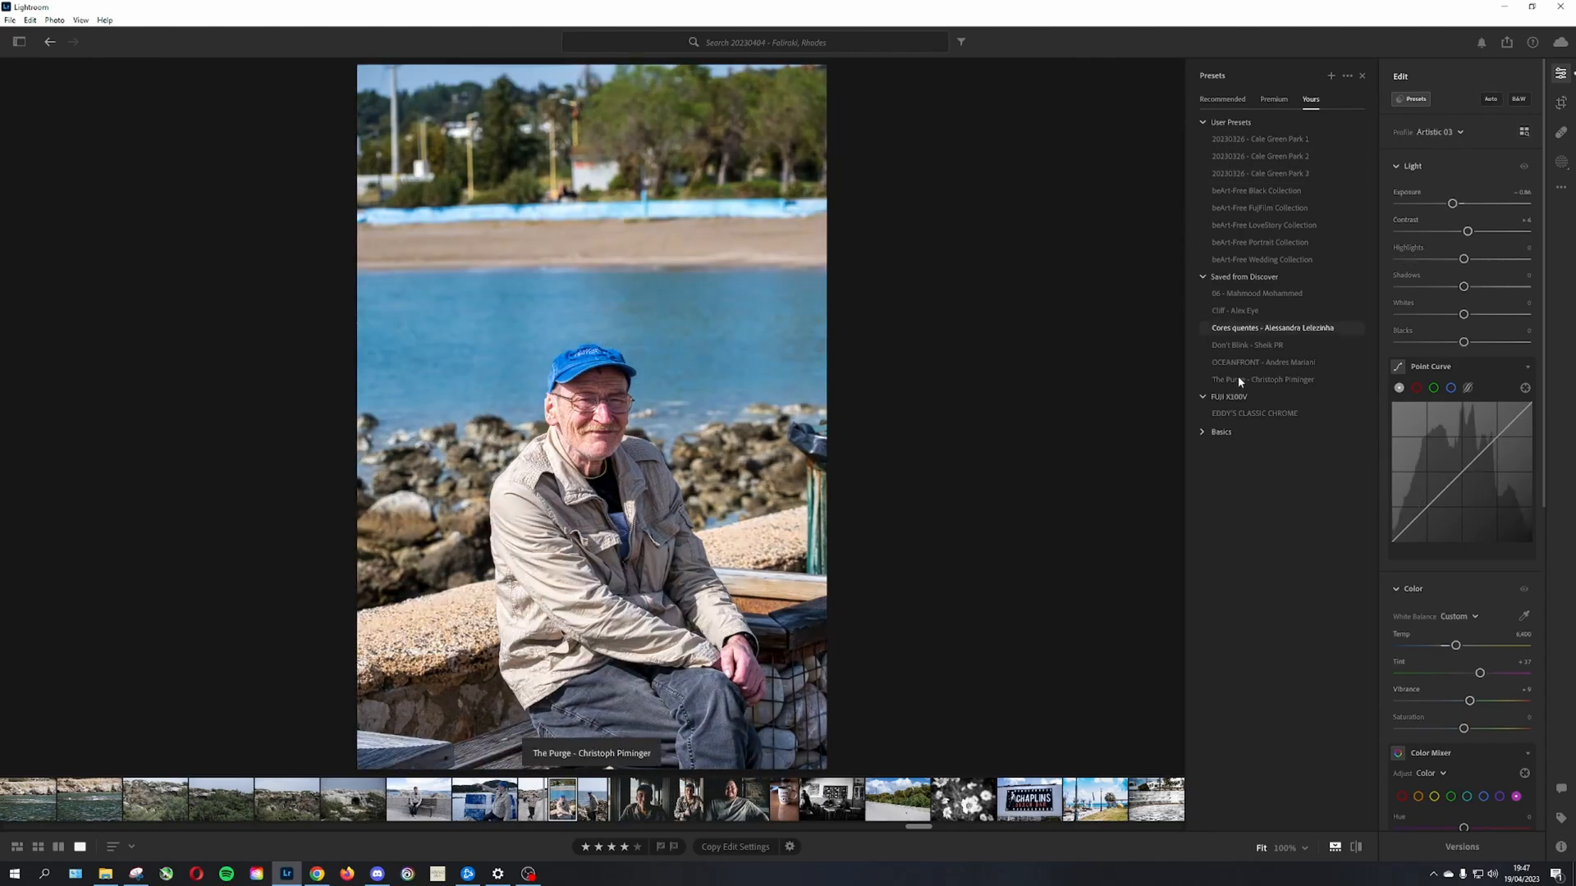
pyautogui.click(1207, 103)
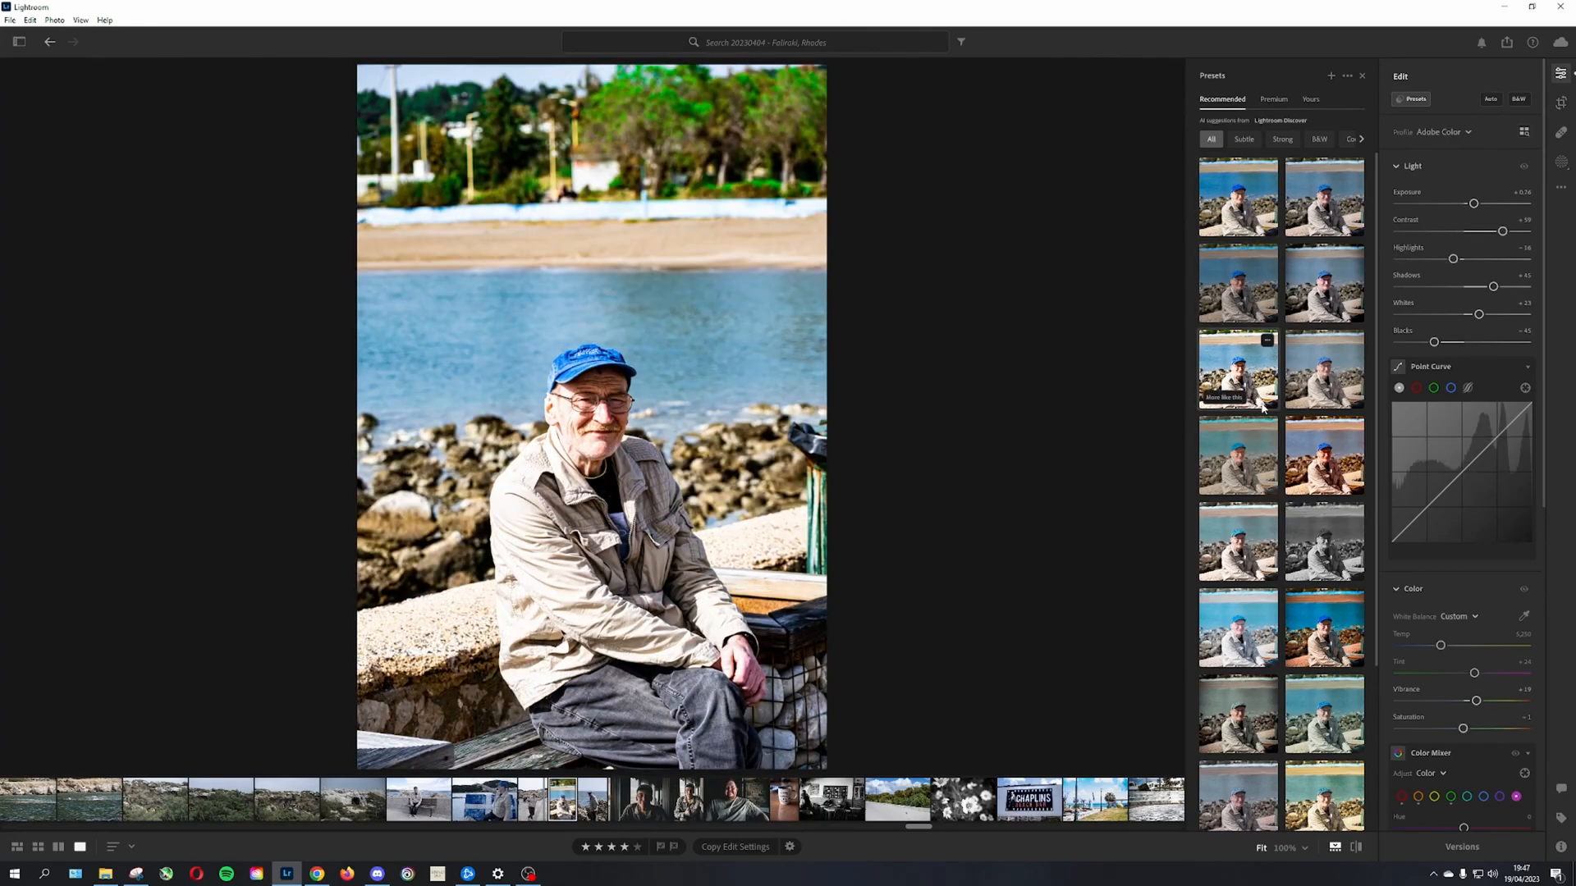
pyautogui.scroll(-3, 1297, 493)
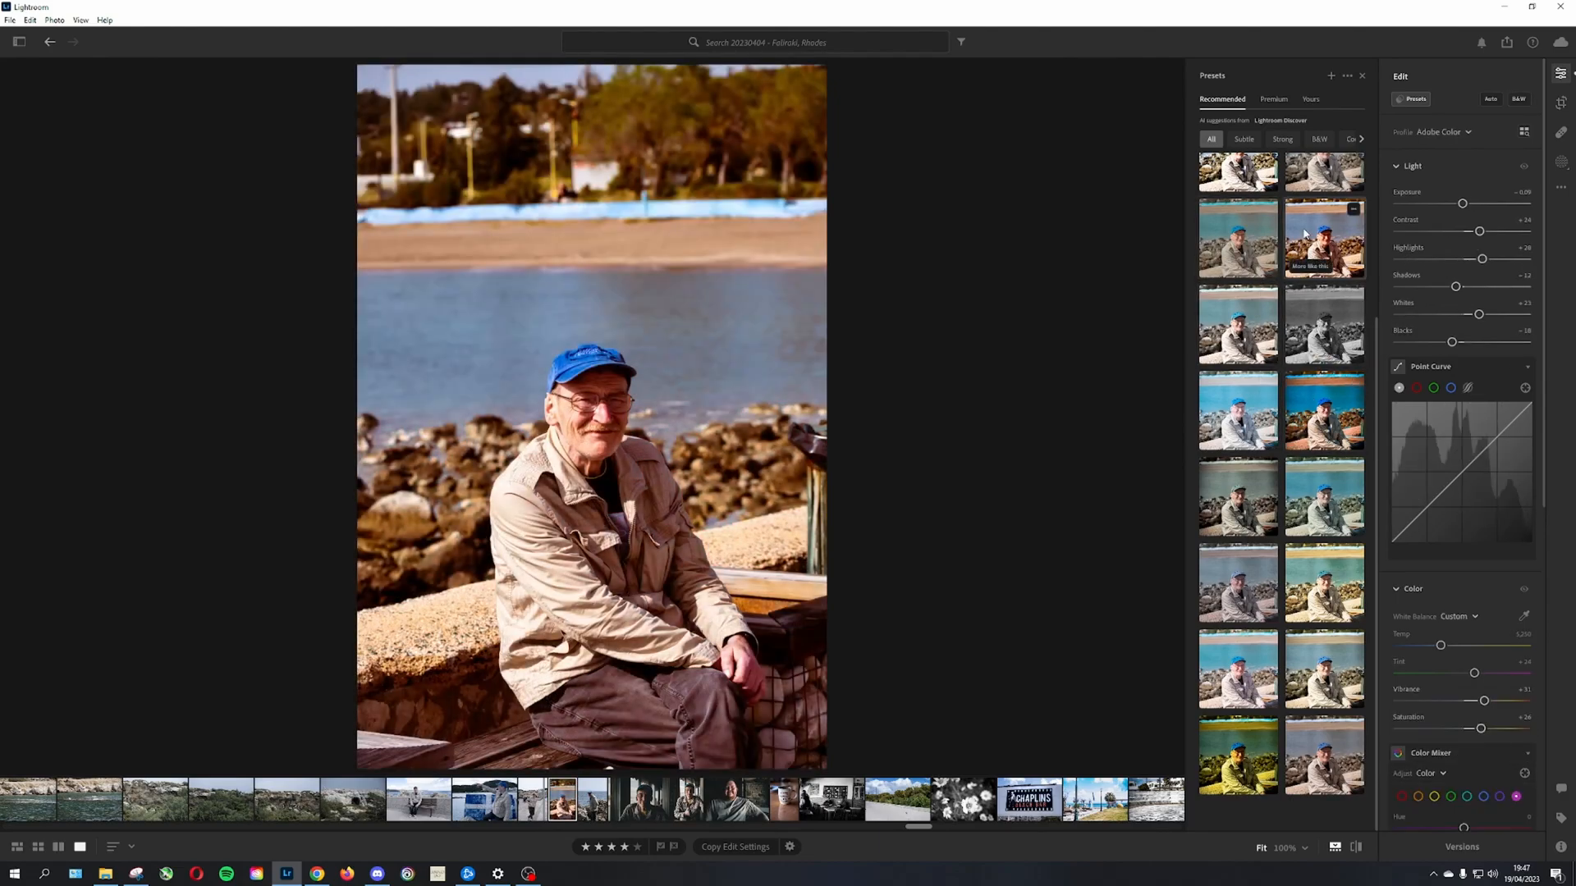
pyautogui.click(1310, 100)
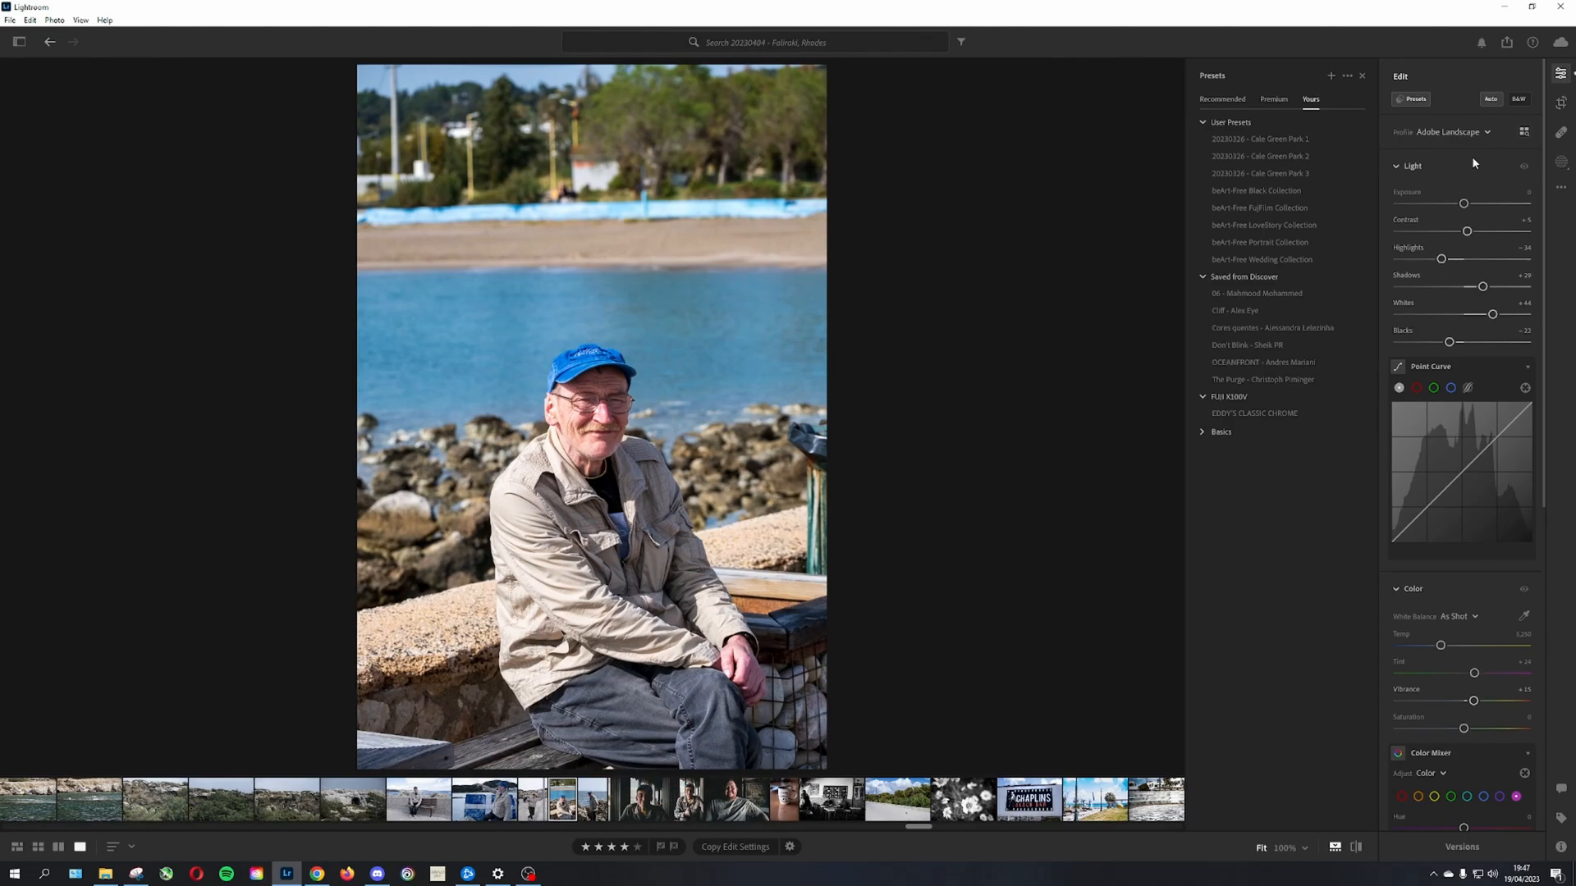
pyautogui.click(1278, 380)
# Step: Examine the point curve, the white balance choices, the Color Mixer and the Effects controls
pyautogui.scroll(-3, 1476, 214)
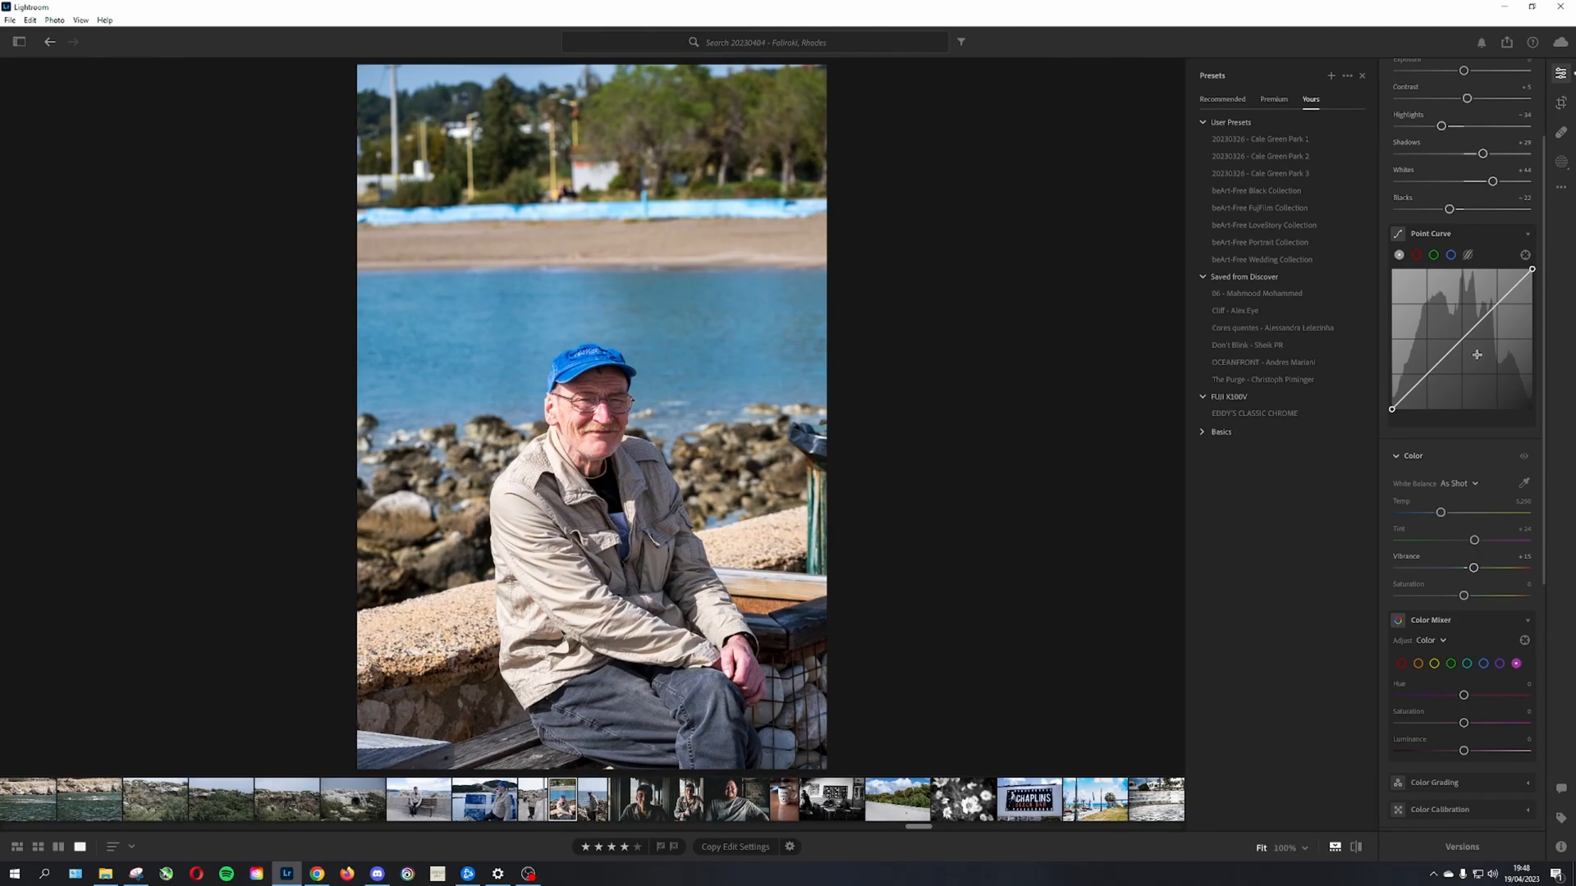
pyautogui.scroll(-3, 1476, 354)
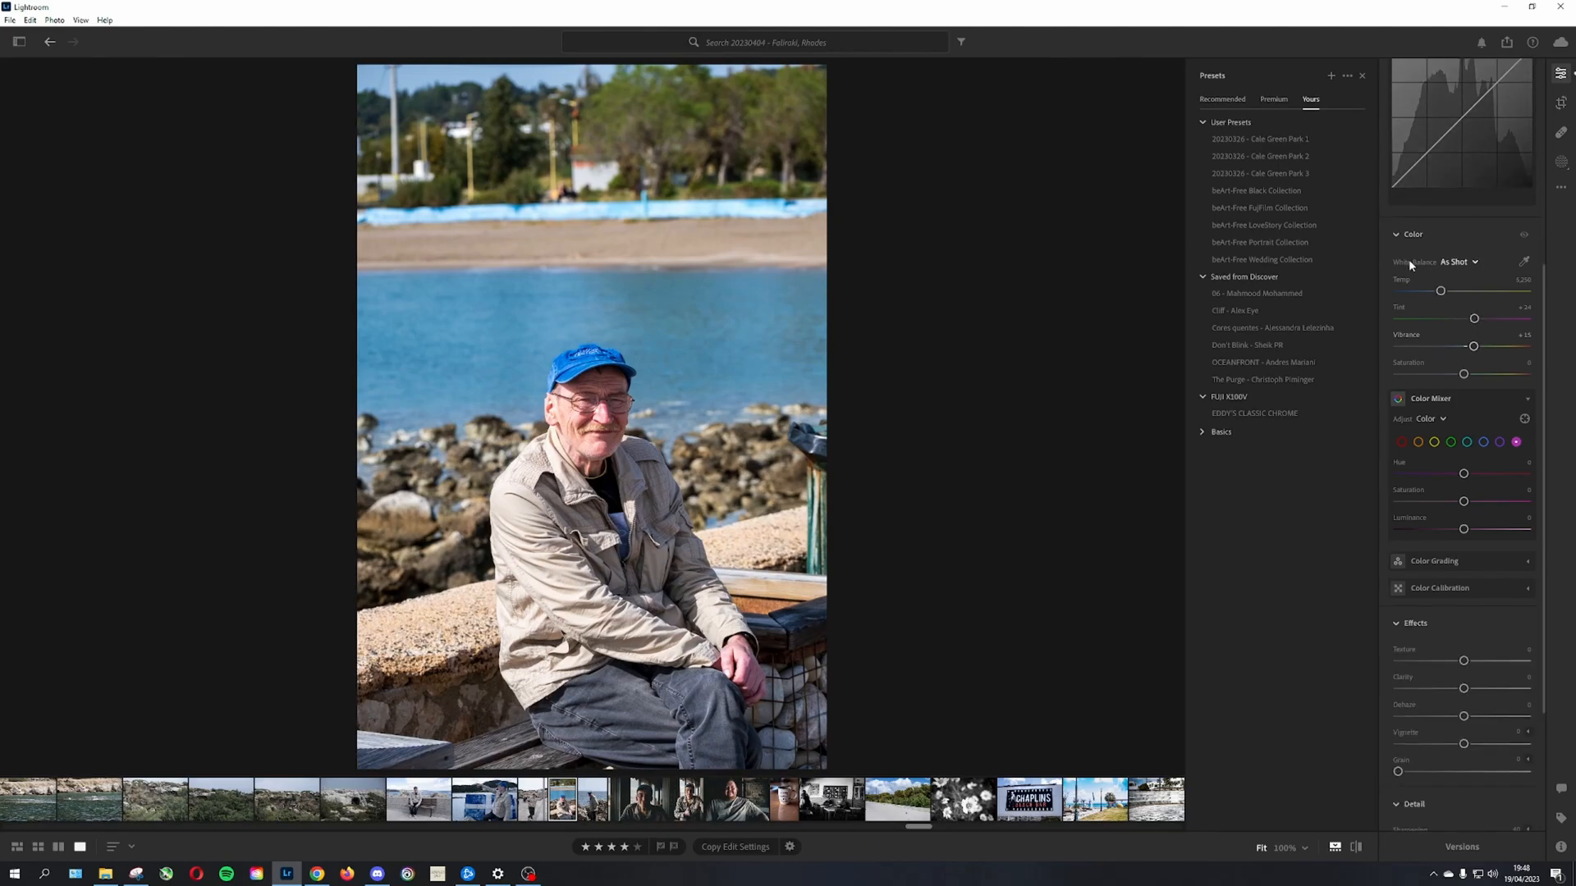
pyautogui.click(1459, 263)
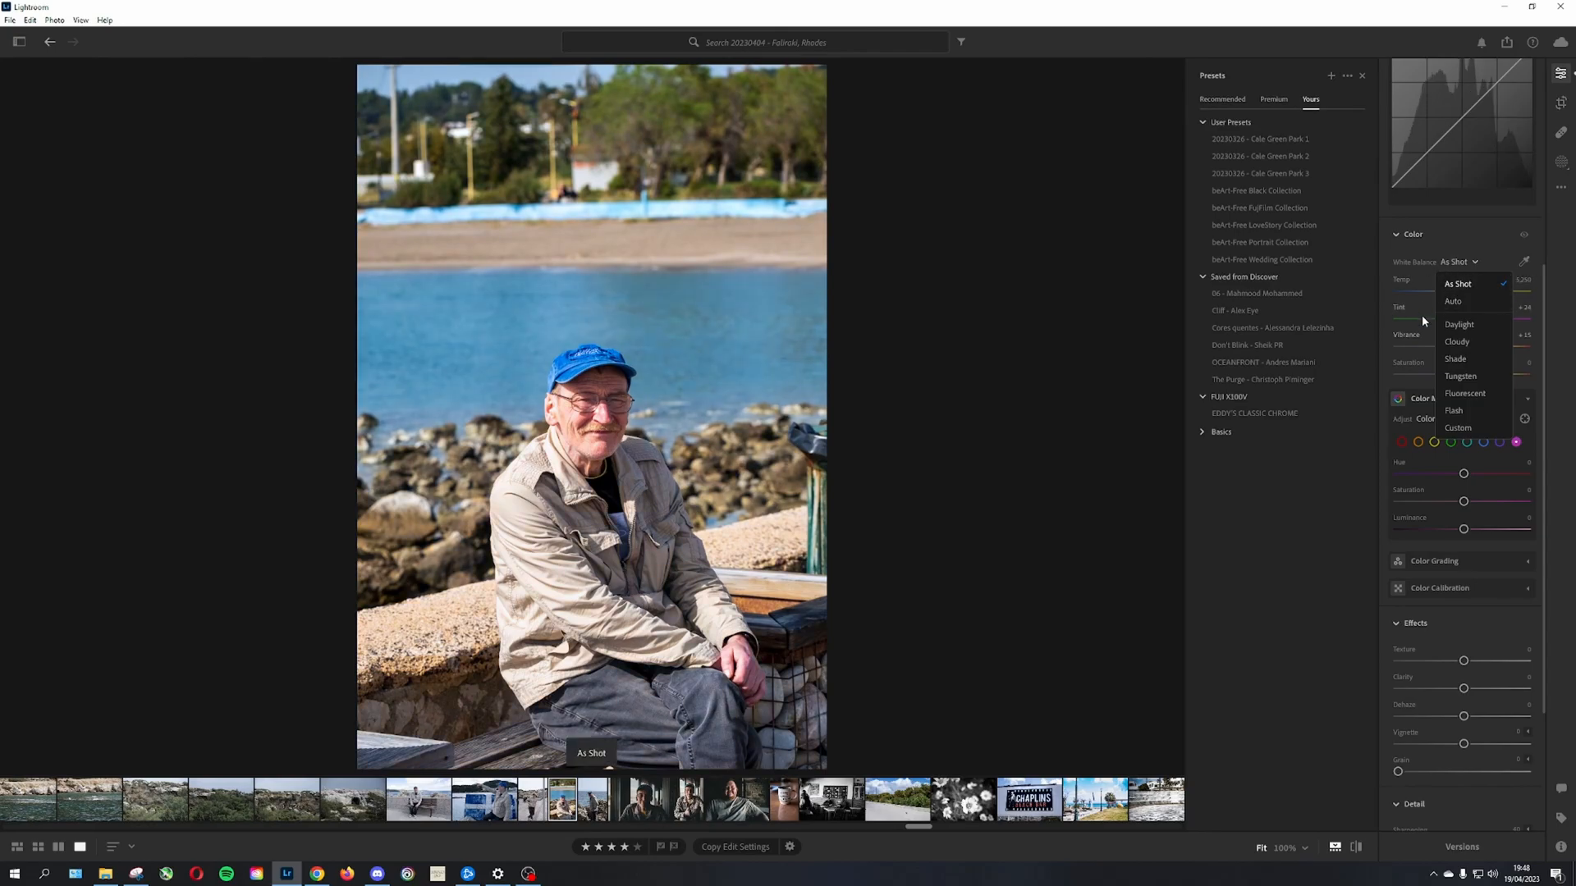
pyautogui.scroll(-3, 1423, 316)
pyautogui.scroll(-2, 1429, 327)
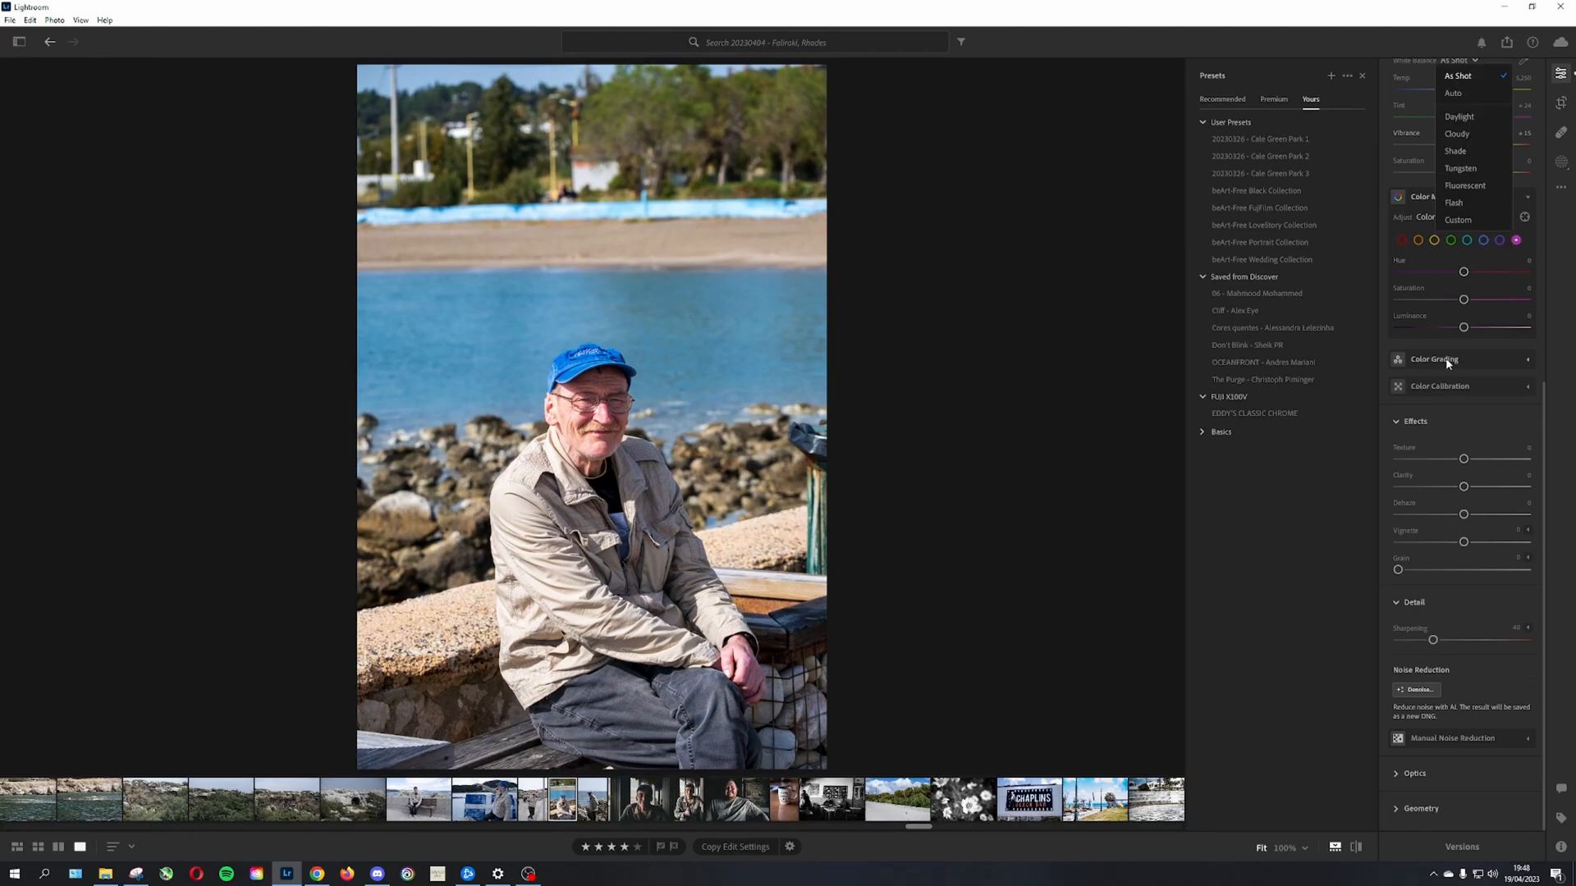
pyautogui.click(1470, 415)
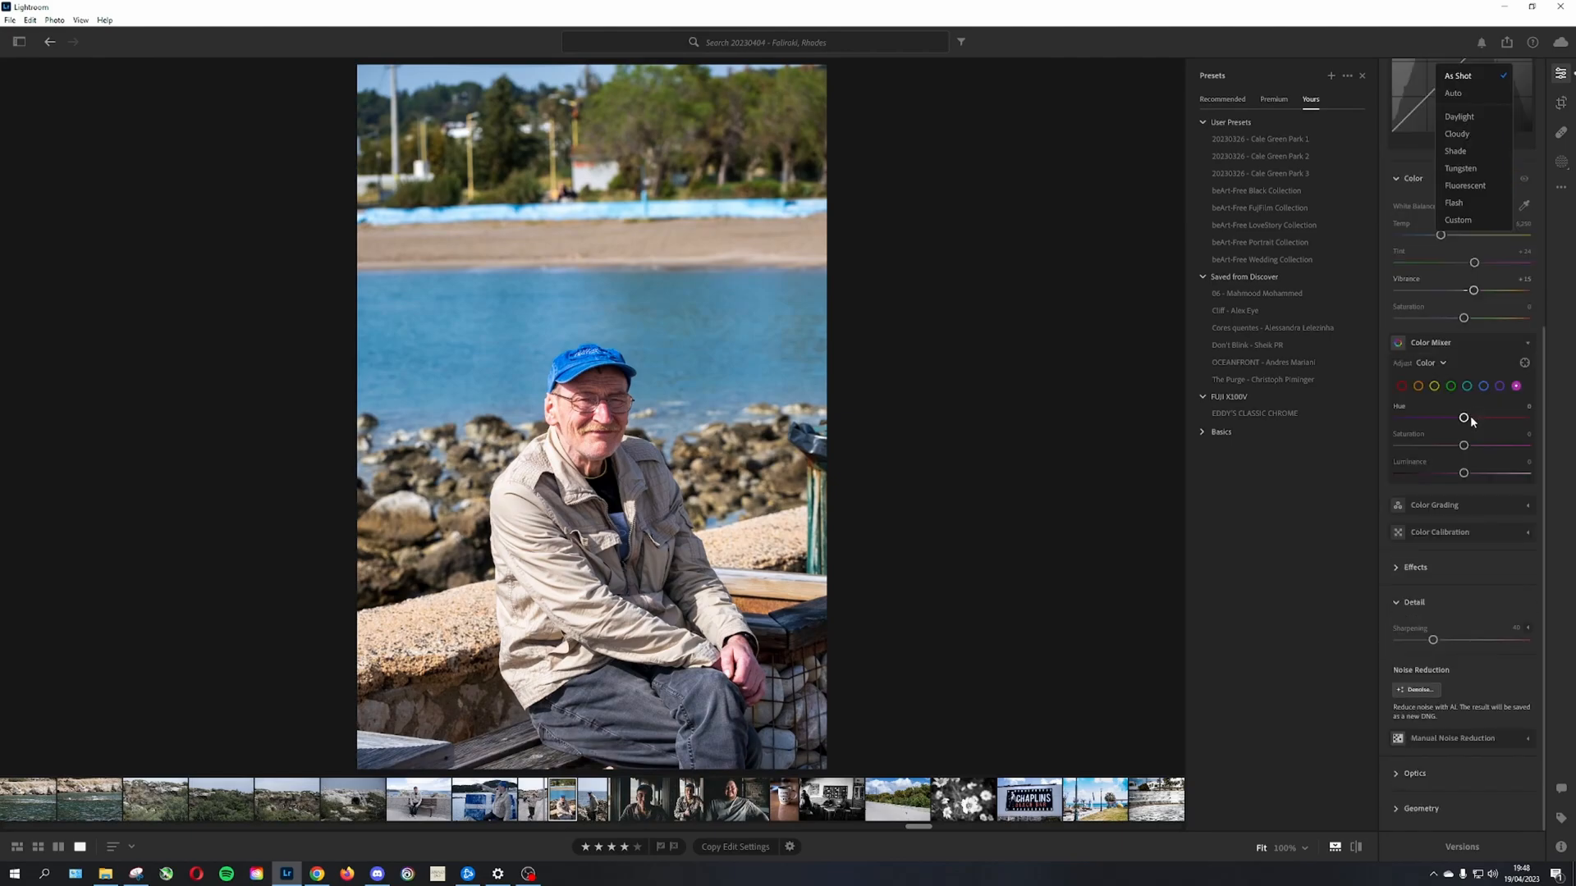
pyautogui.click(1441, 568)
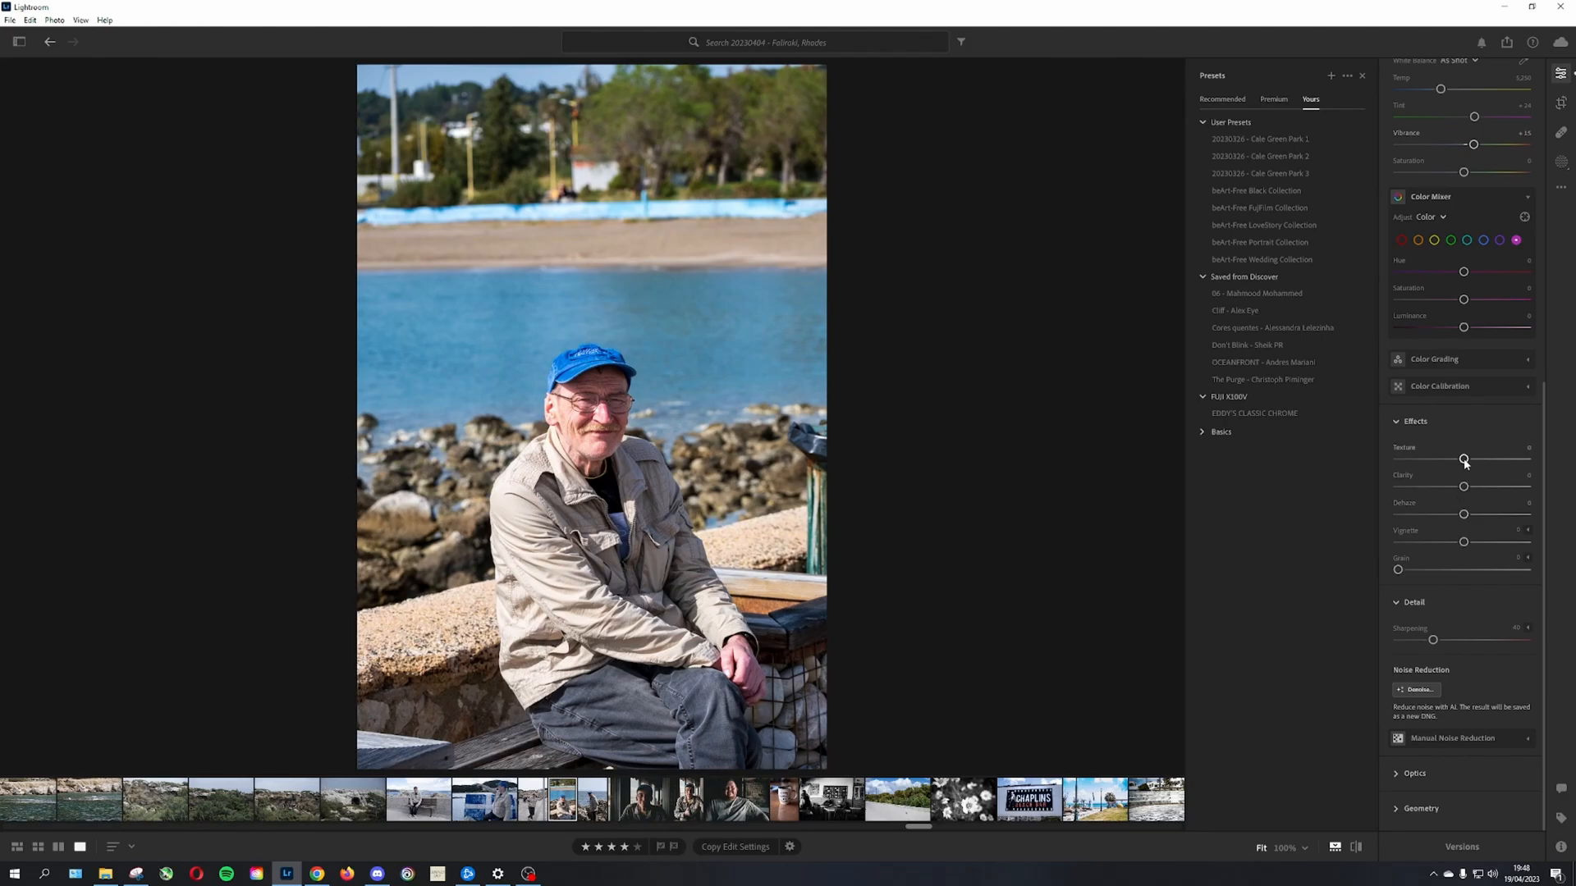
# Step: Adjust the photo's effects to Texture +56, Clarity +11, Dehaze 0 and Vignette -11
pyautogui.moveTo(1464, 462)
pyautogui.mouseDown()
pyautogui.moveTo(1495, 462)
pyautogui.moveTo(1436, 460)
pyautogui.moveTo(1487, 459)
pyautogui.moveTo(1469, 466)
pyautogui.mouseUp()
pyautogui.moveTo(1469, 462); pyautogui.dragTo(1533, 462)
pyautogui.moveTo(1534, 462); pyautogui.dragTo(1500, 463)
pyautogui.moveTo(1464, 487); pyautogui.dragTo(1469, 519)
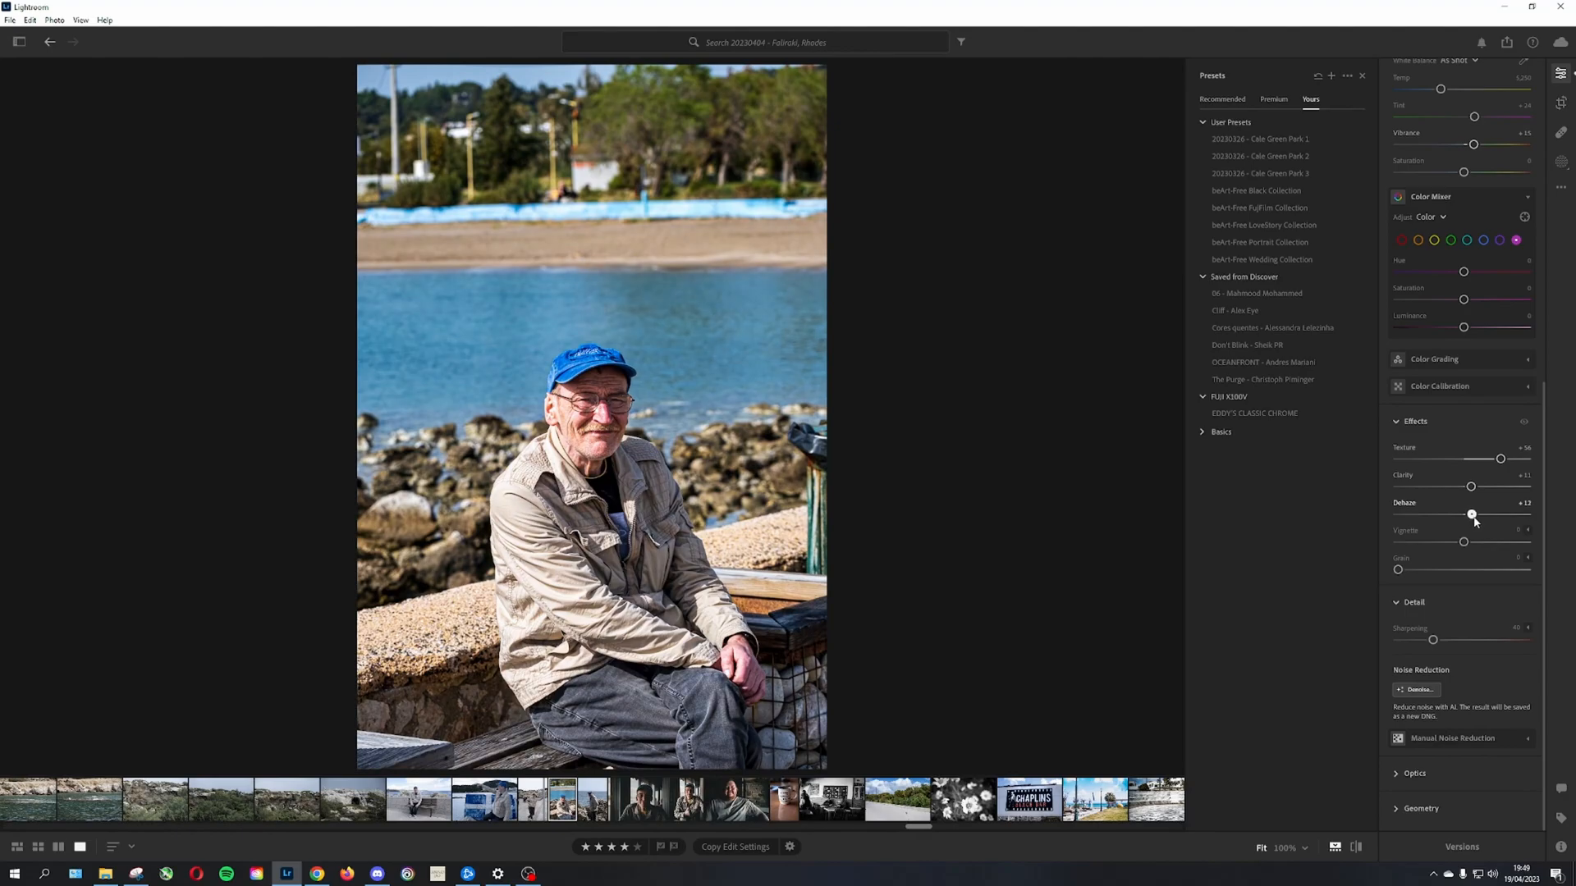
pyautogui.doubleClick(1467, 514)
pyautogui.moveTo(1467, 546)
pyautogui.mouseDown()
pyautogui.moveTo(1428, 538)
pyautogui.moveTo(1459, 548)
pyautogui.mouseUp()
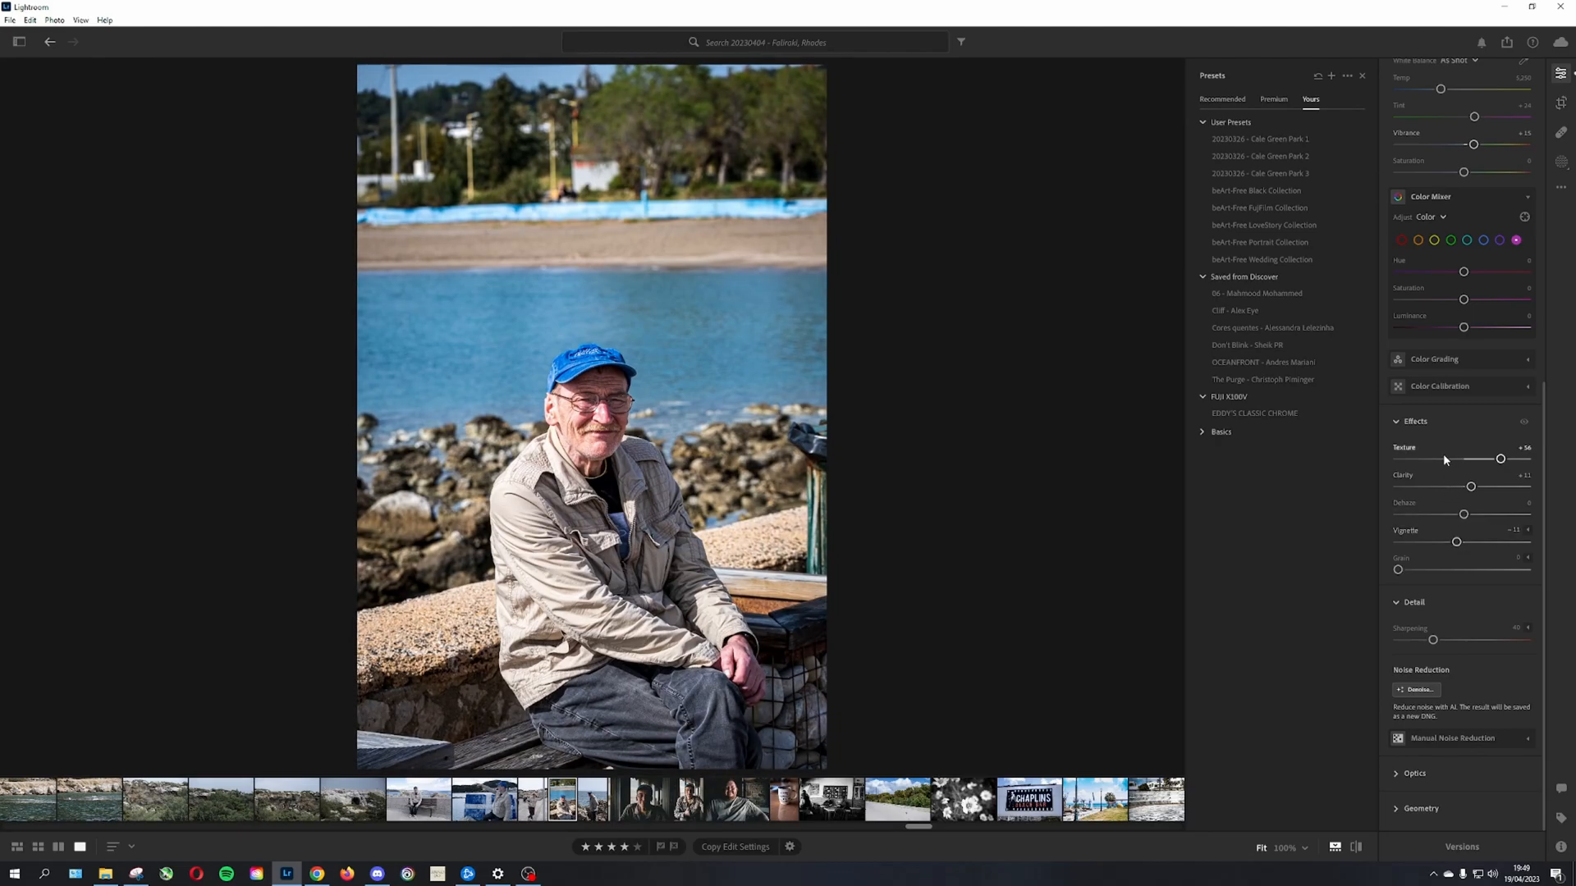
# Step: In the Color Mixer, set the blue Saturation to +24 and the blue Luminance to 0
pyautogui.scroll(2, 1444, 460)
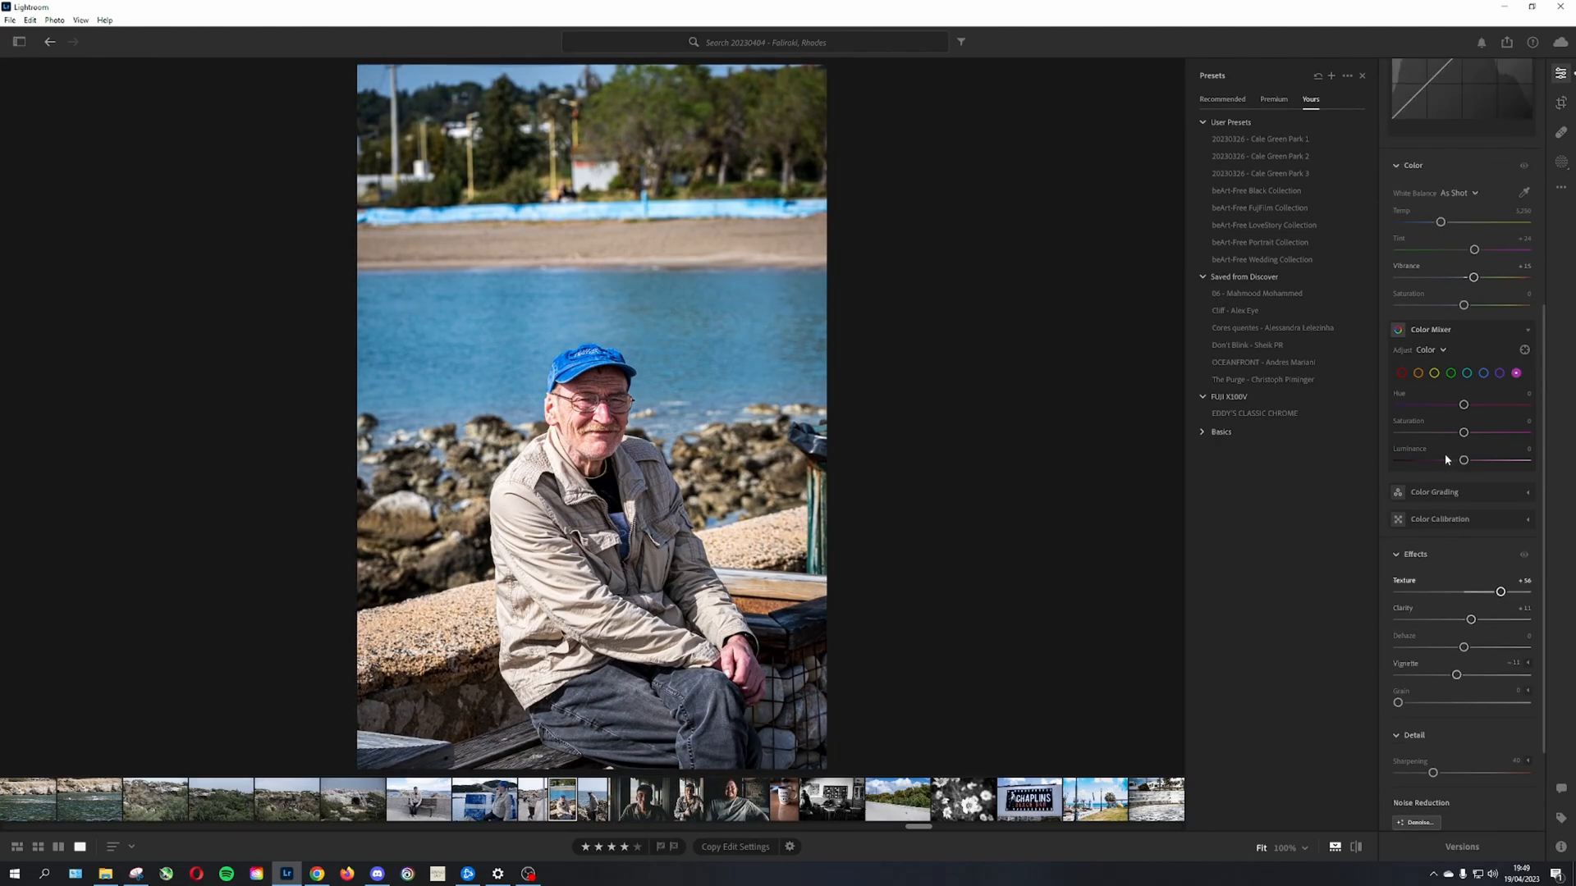
pyautogui.click(1482, 374)
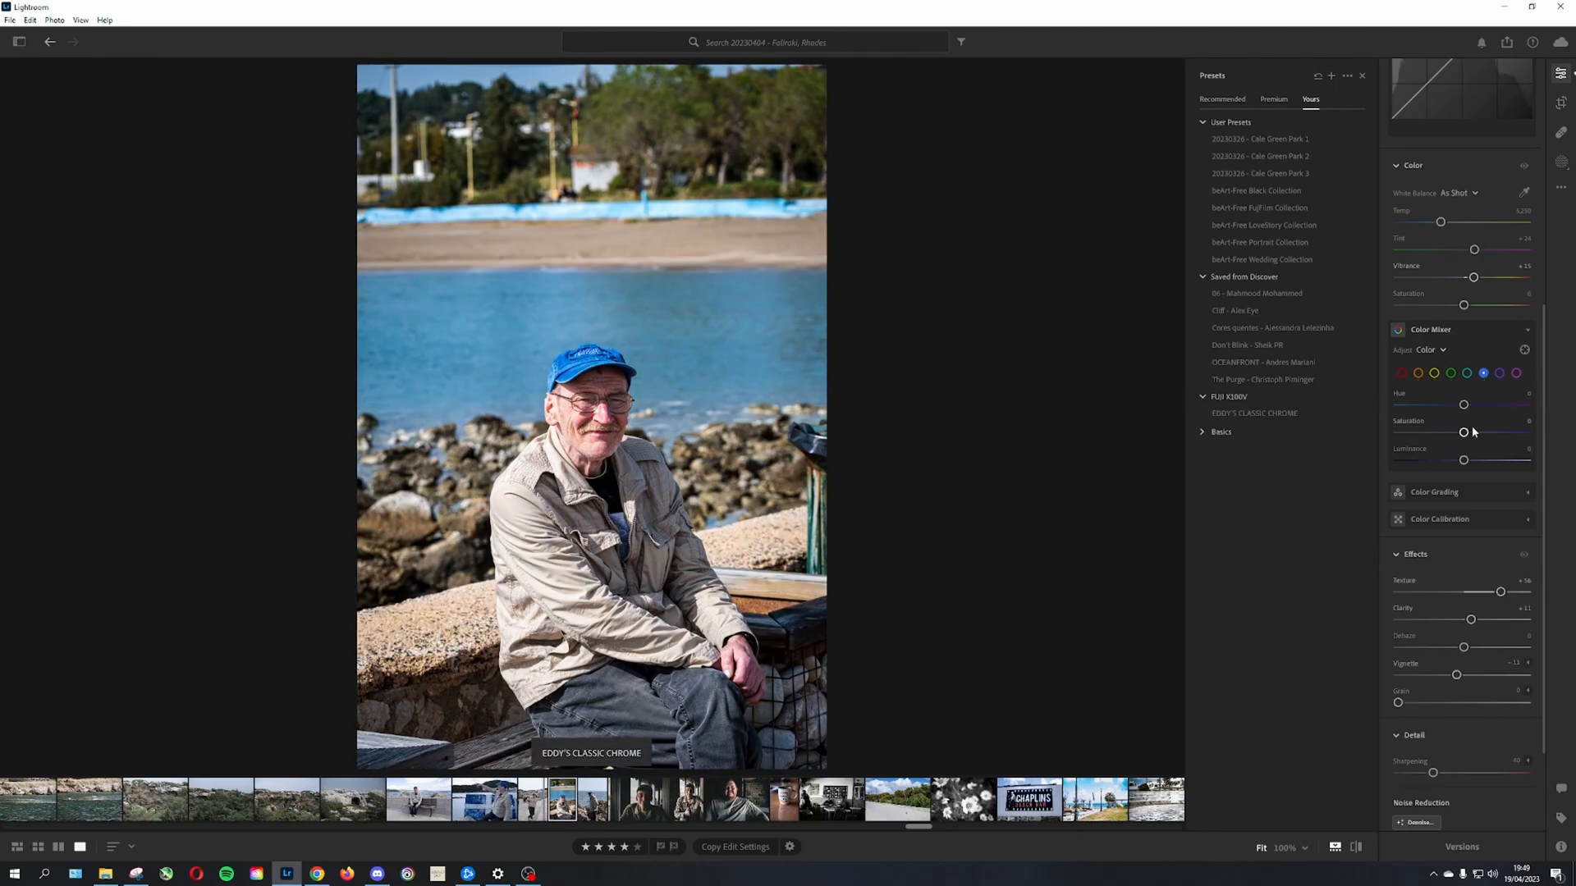
pyautogui.moveTo(1464, 433); pyautogui.dragTo(1490, 432)
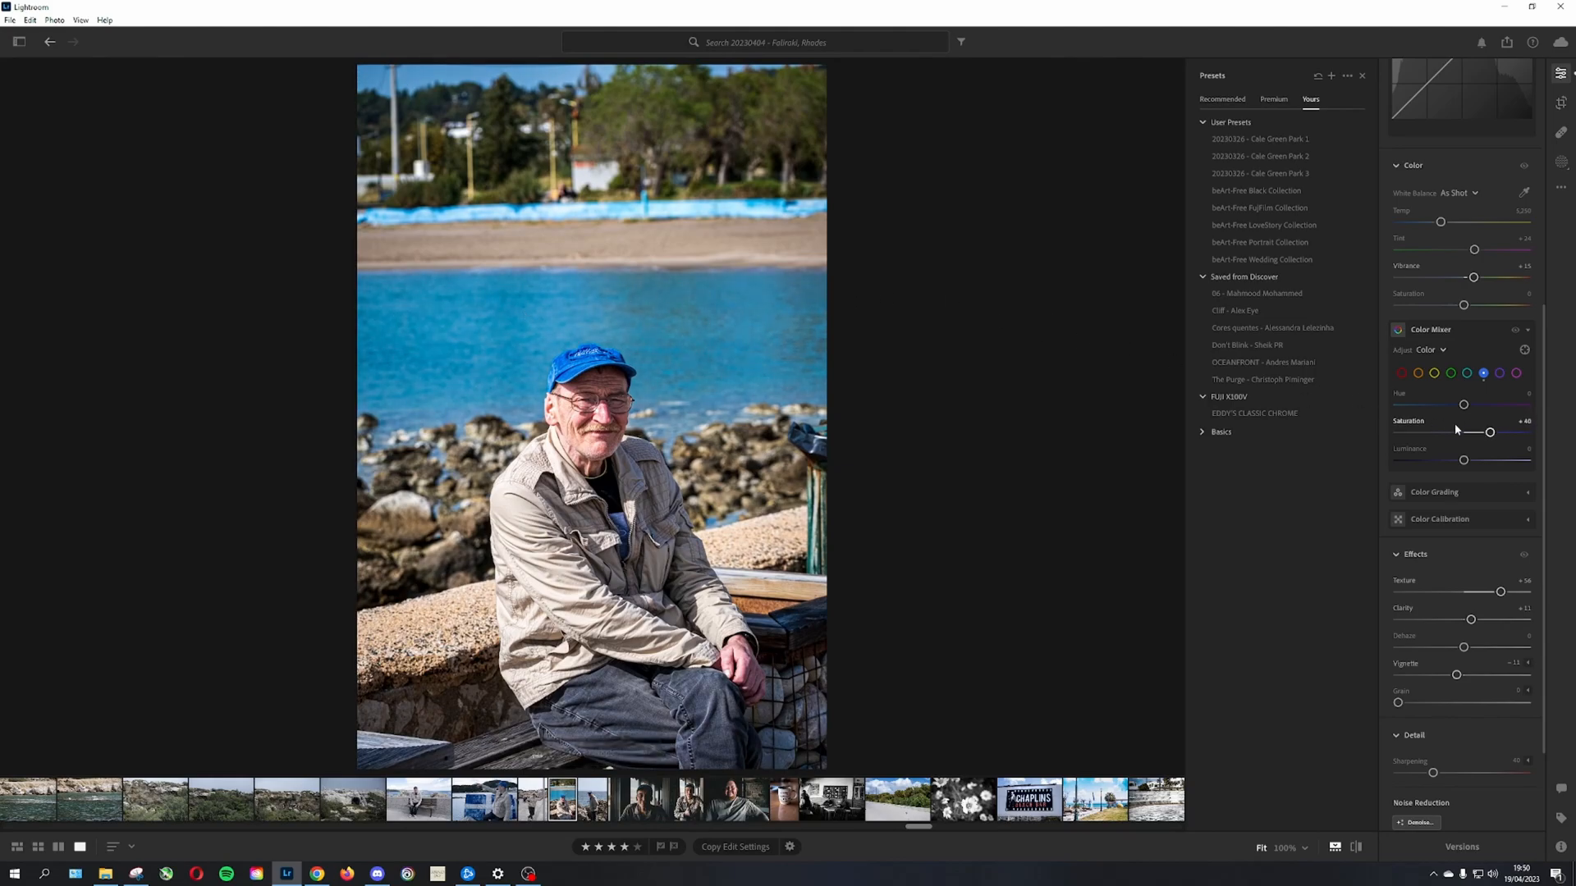
pyautogui.moveTo(1490, 432); pyautogui.dragTo(1444, 460)
pyautogui.doubleClick(1489, 432)
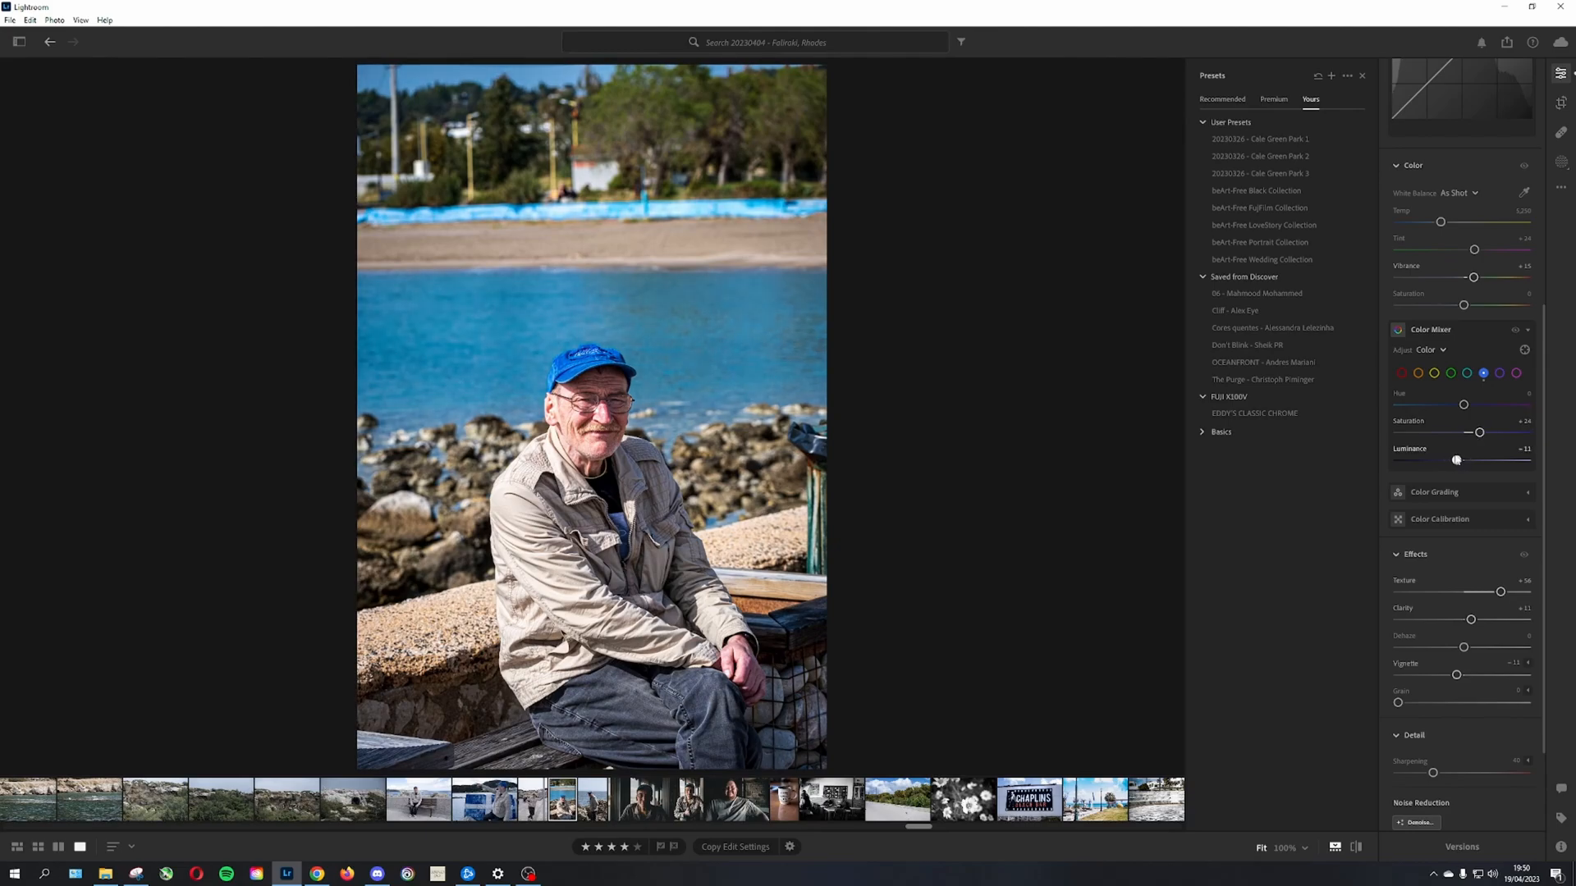
pyautogui.doubleClick(1446, 460)
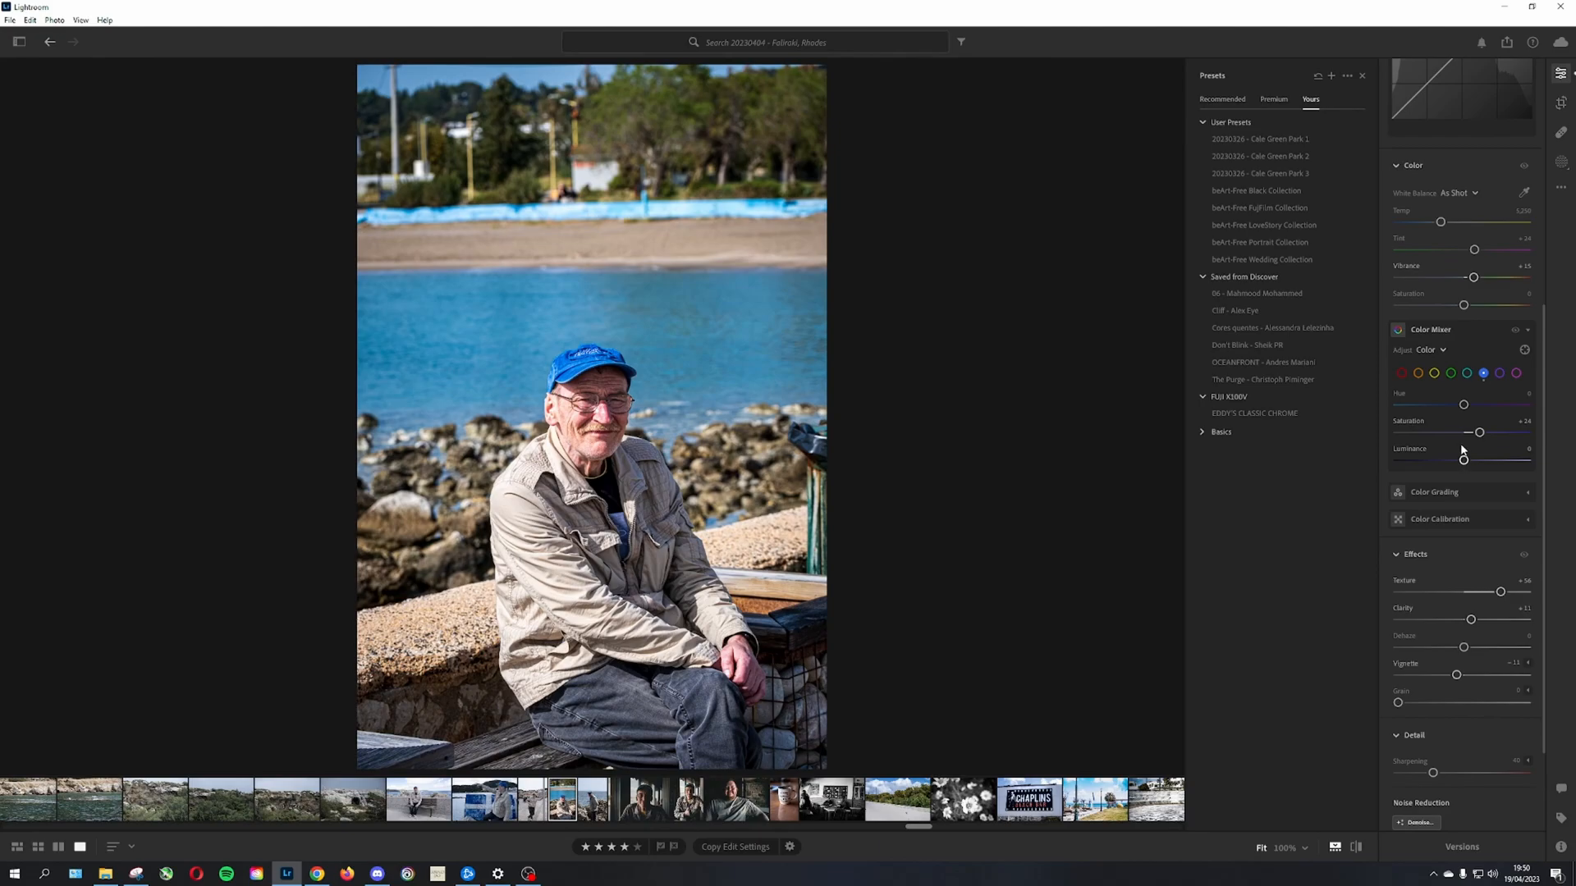
# Step: Try the orange Saturation at +81 in the Color Mixer, and reset it to 0
pyautogui.click(1419, 373)
pyautogui.moveTo(1463, 432); pyautogui.dragTo(1517, 422)
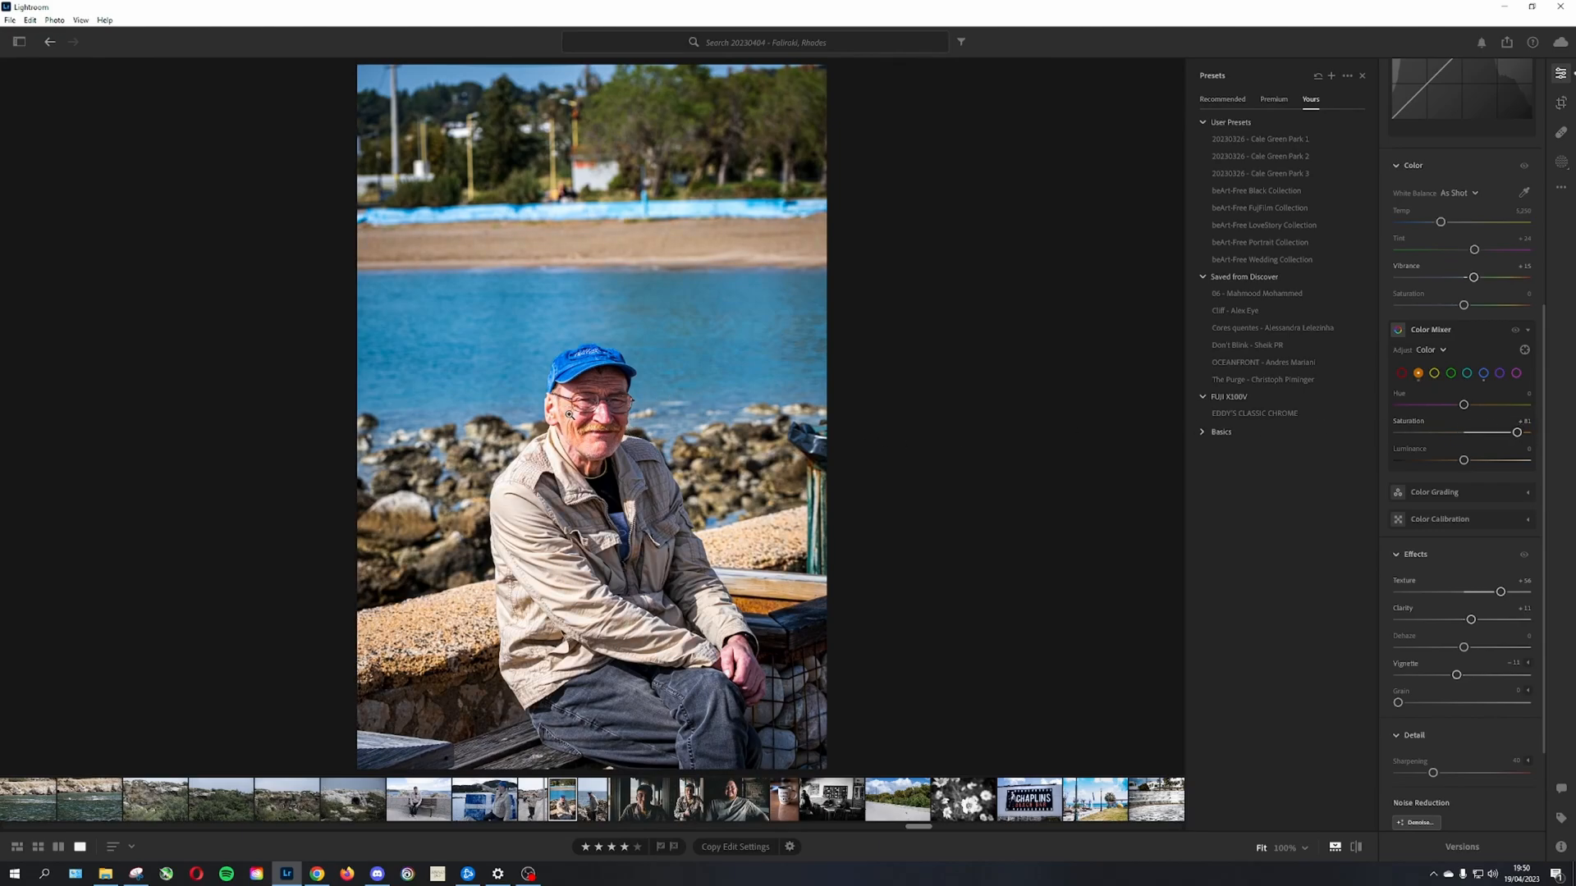
pyautogui.doubleClick(1517, 432)
# Step: Zoom in on the man's face to inspect the edited detail, and return to the full photo
pyautogui.scroll(-2, 1486, 453)
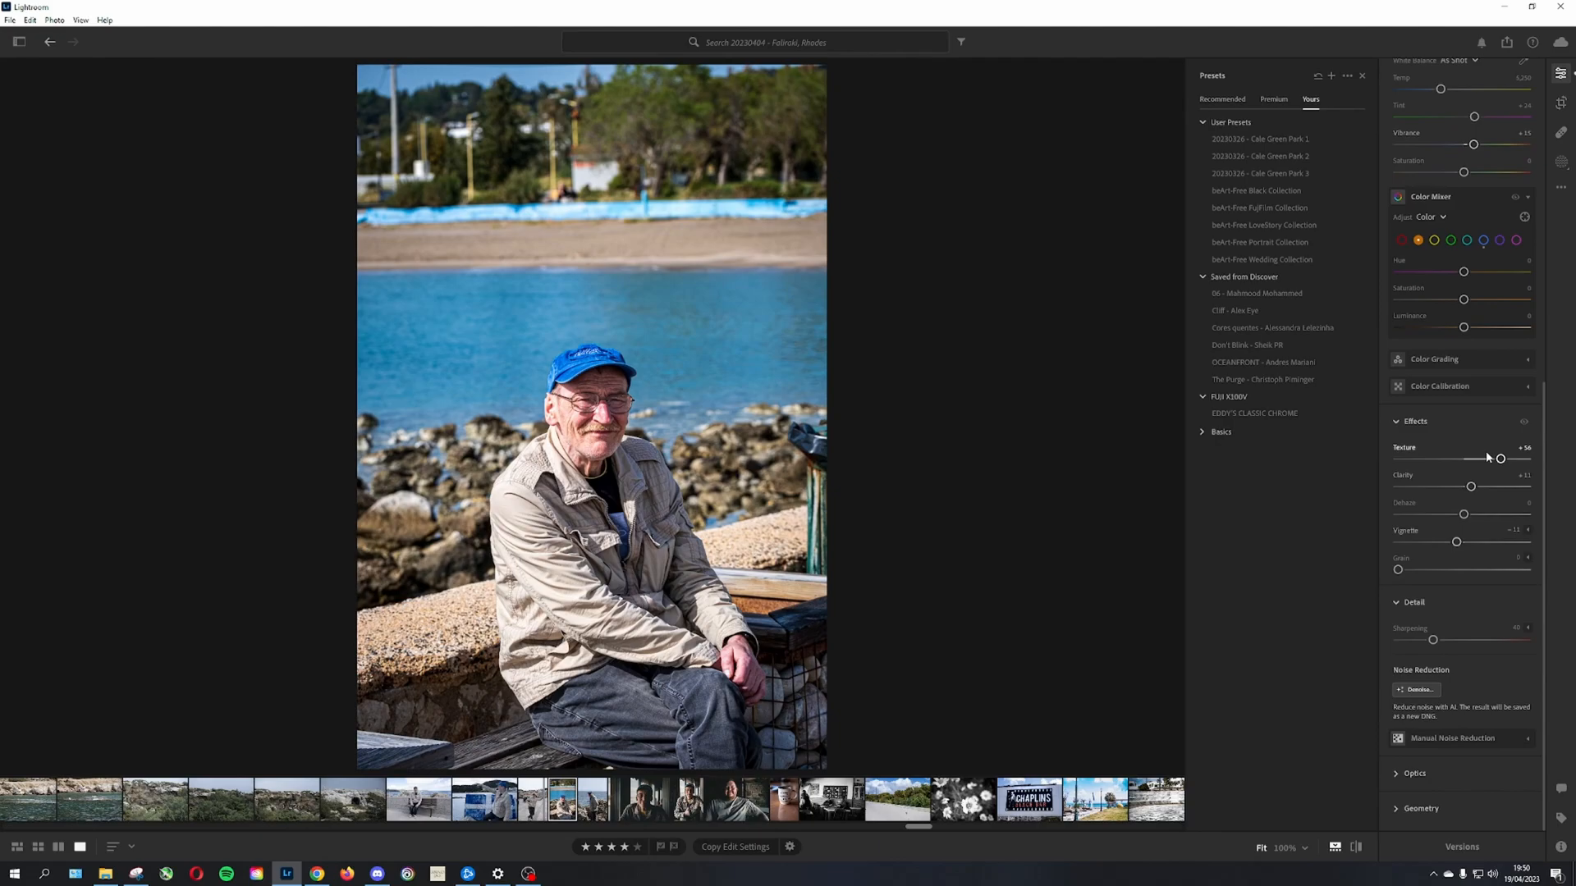
pyautogui.scroll(2, 1487, 457)
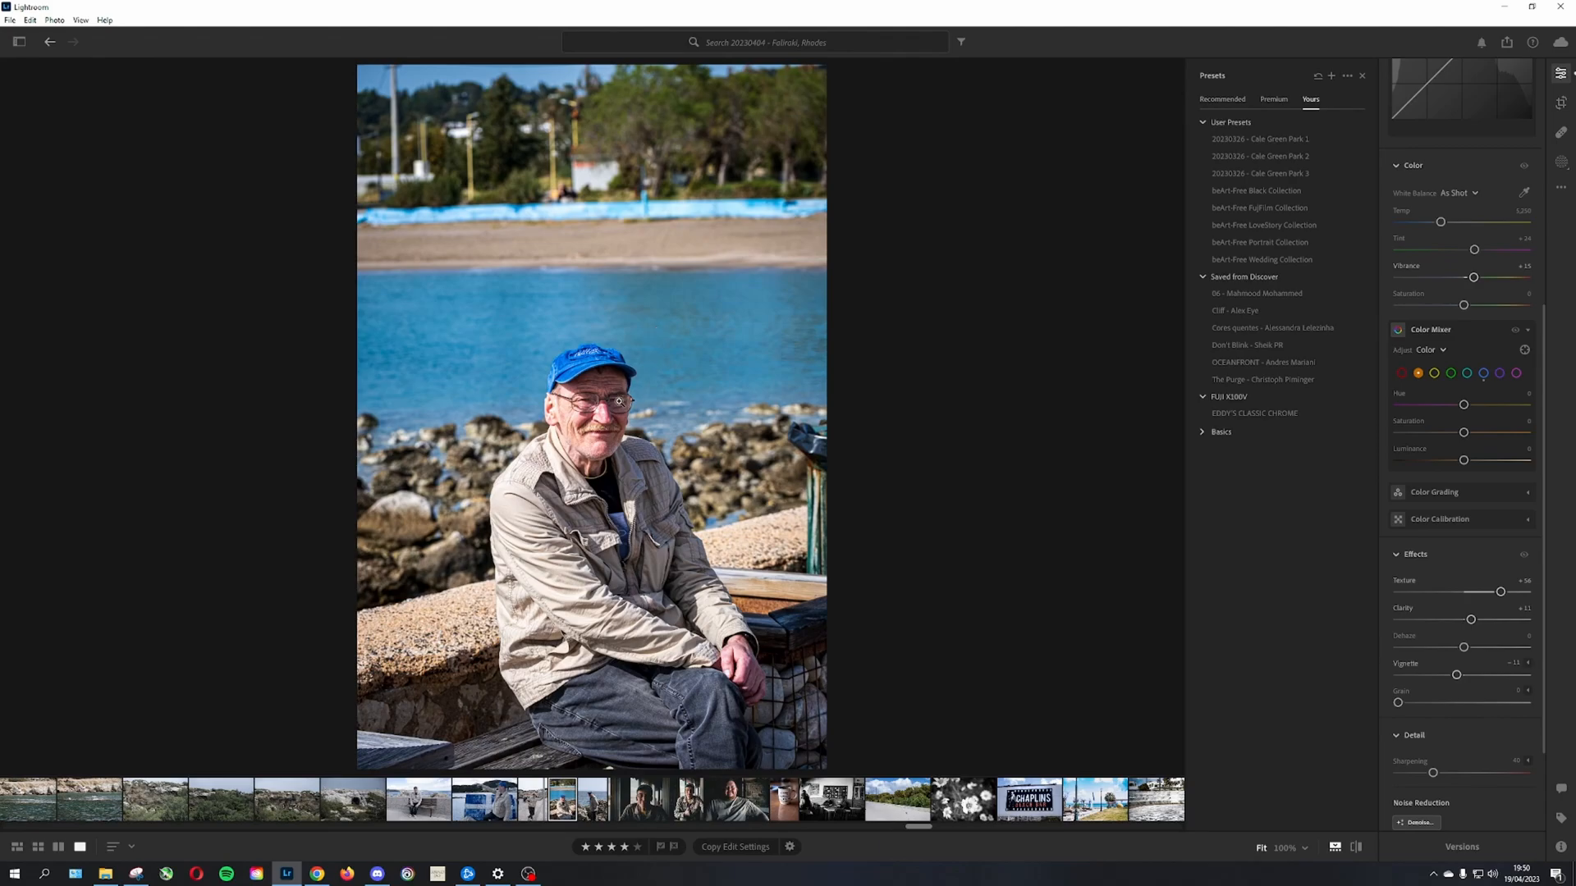
pyautogui.click(618, 400)
pyautogui.moveTo(515, 415); pyautogui.dragTo(558, 386)
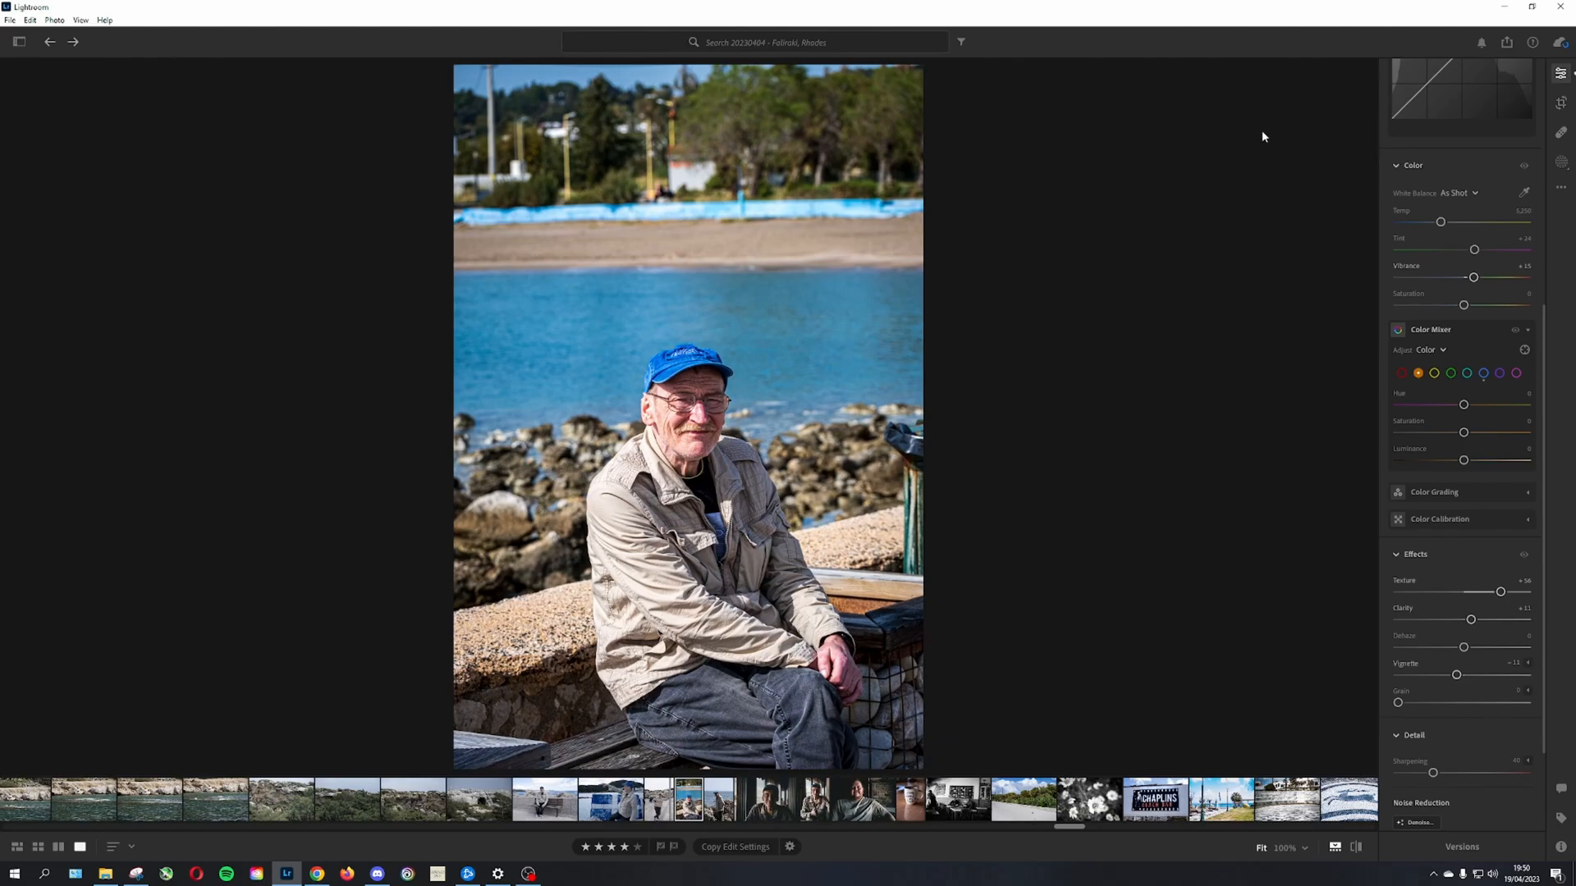
# Step: Open the photo's export settings and set the dimensions to Full Size
pyautogui.click(1507, 42)
pyautogui.click(1412, 111)
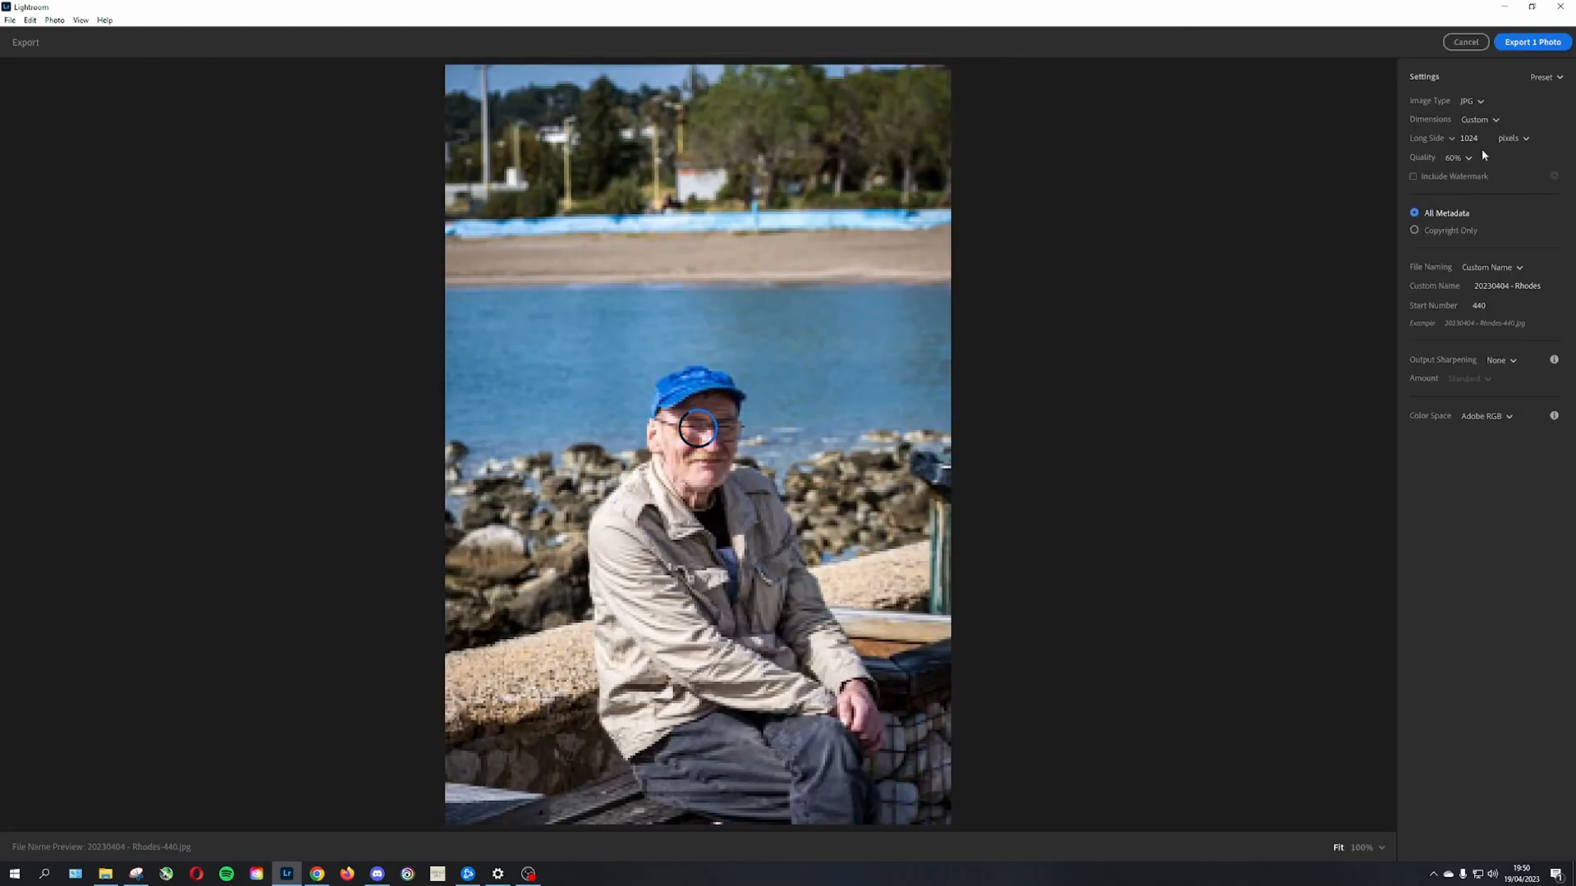
pyautogui.click(1444, 137)
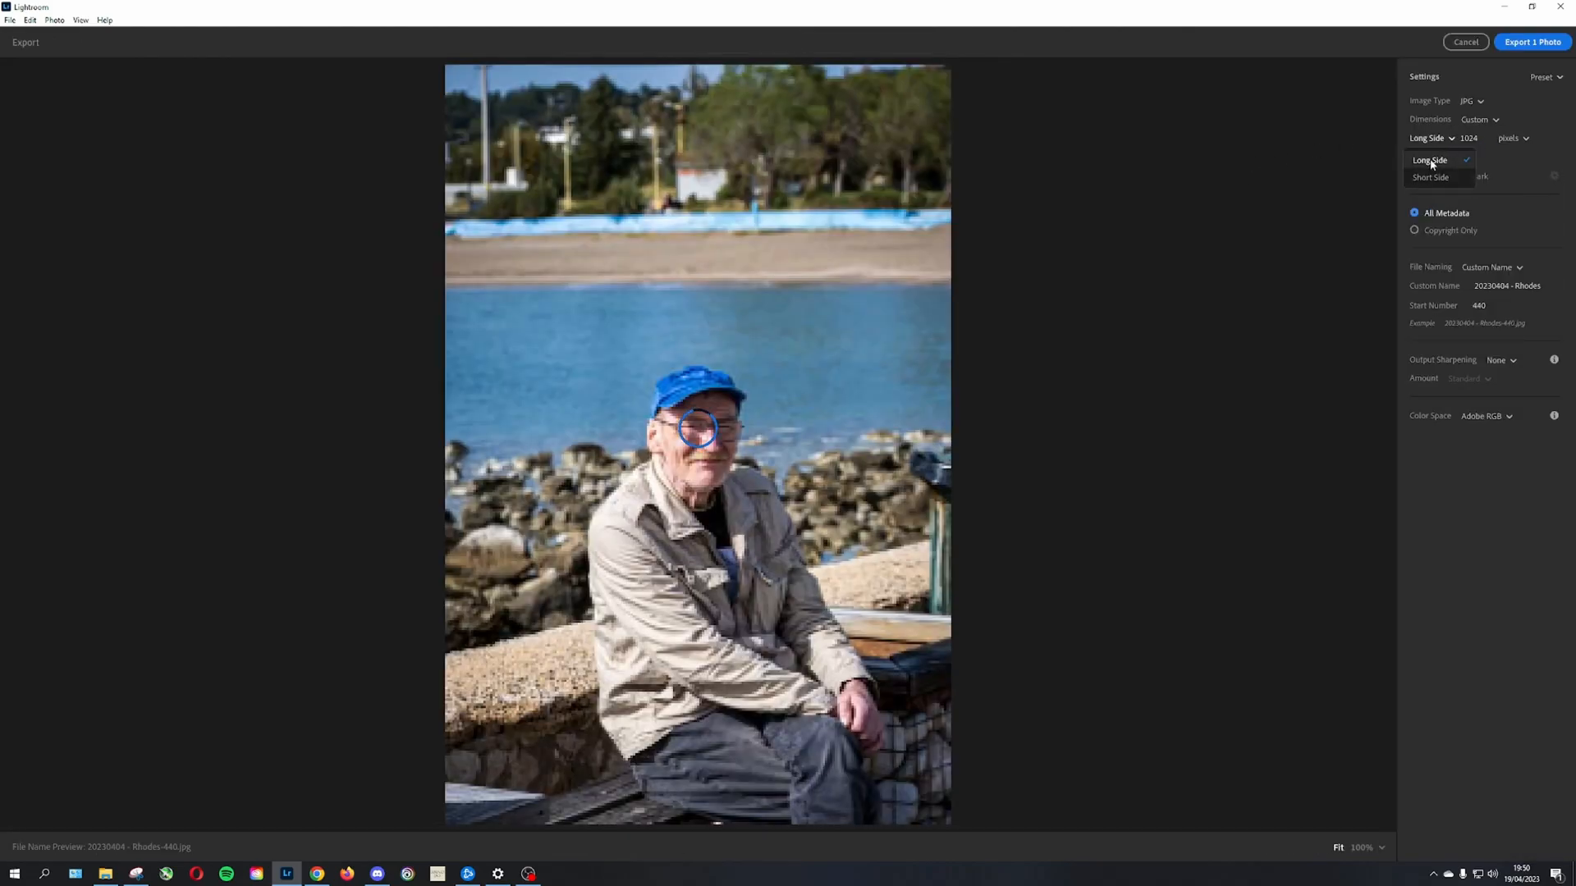
pyautogui.click(1477, 121)
pyautogui.click(1478, 121)
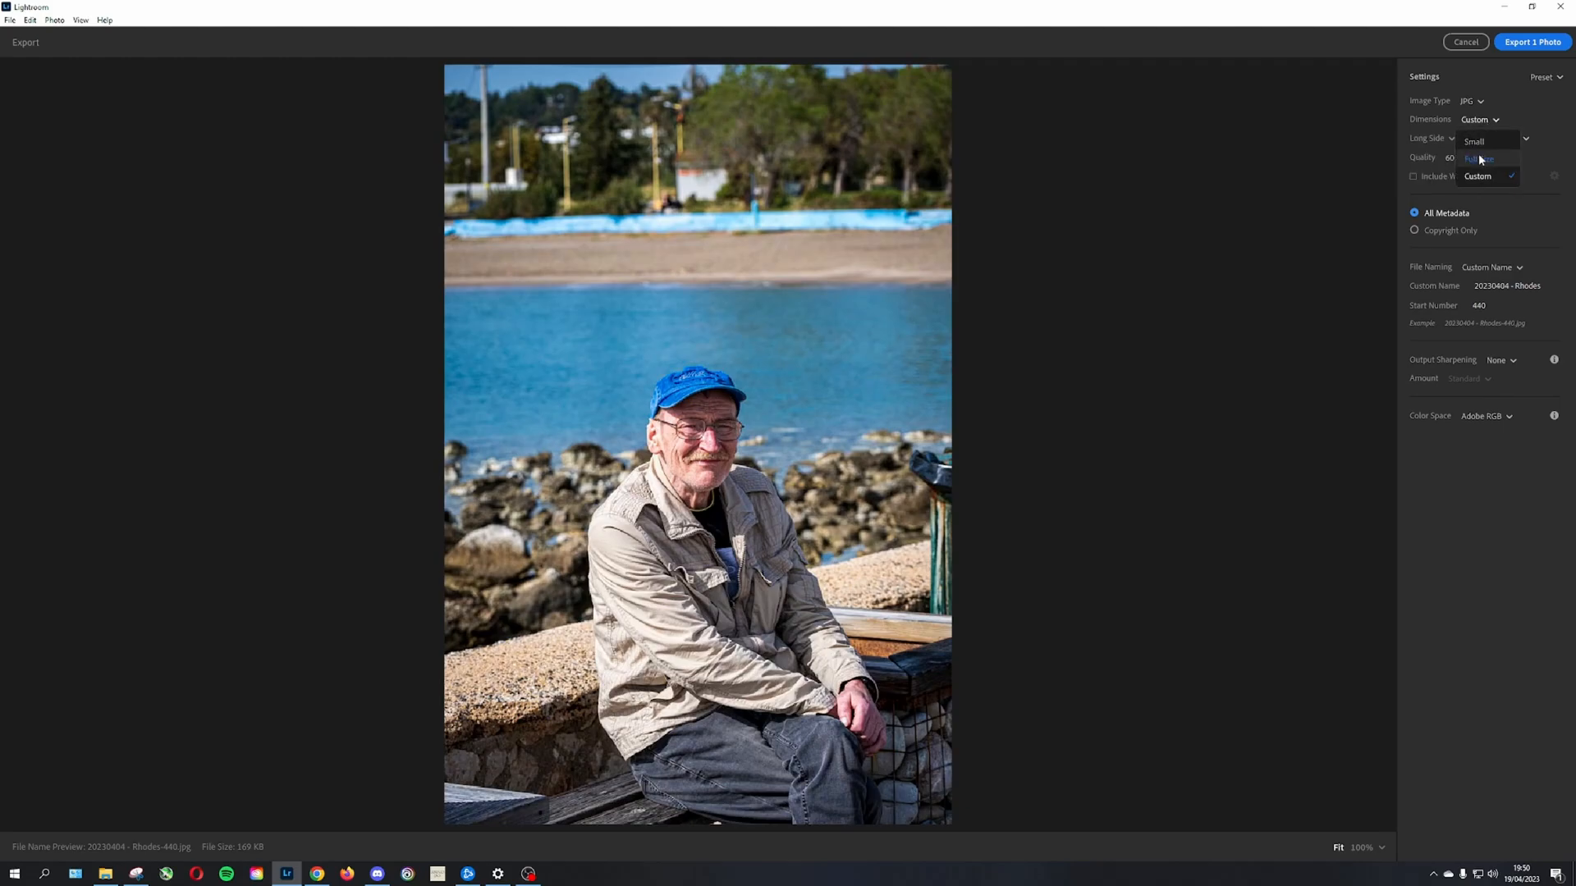
pyautogui.click(1480, 159)
# Step: Set the JPG export quality to 50% and include the watermark
pyautogui.click(1459, 139)
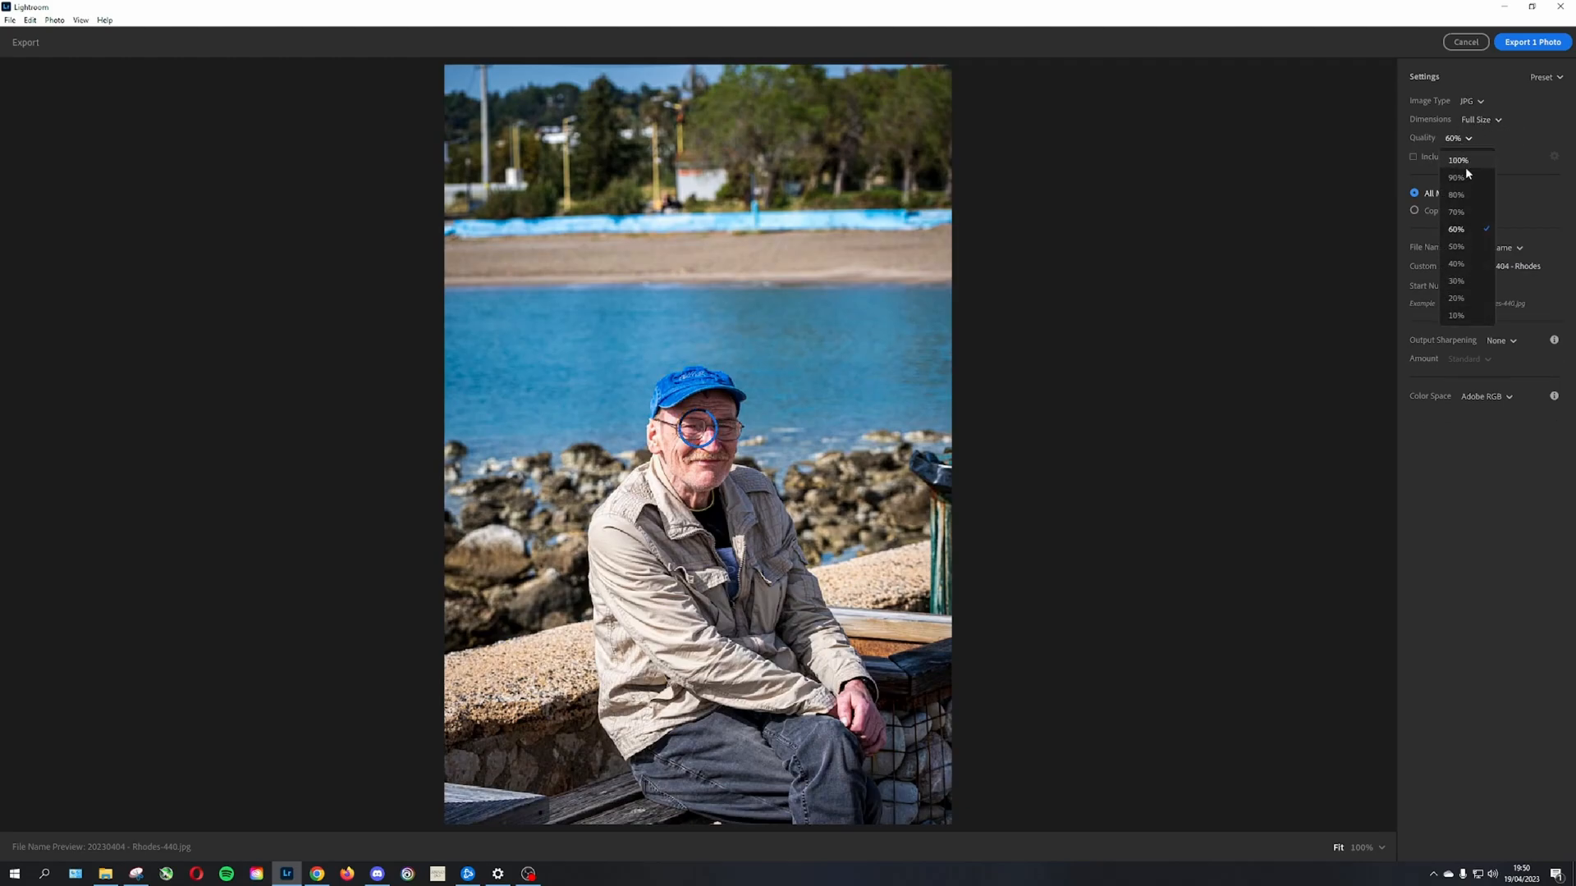
pyautogui.click(1463, 246)
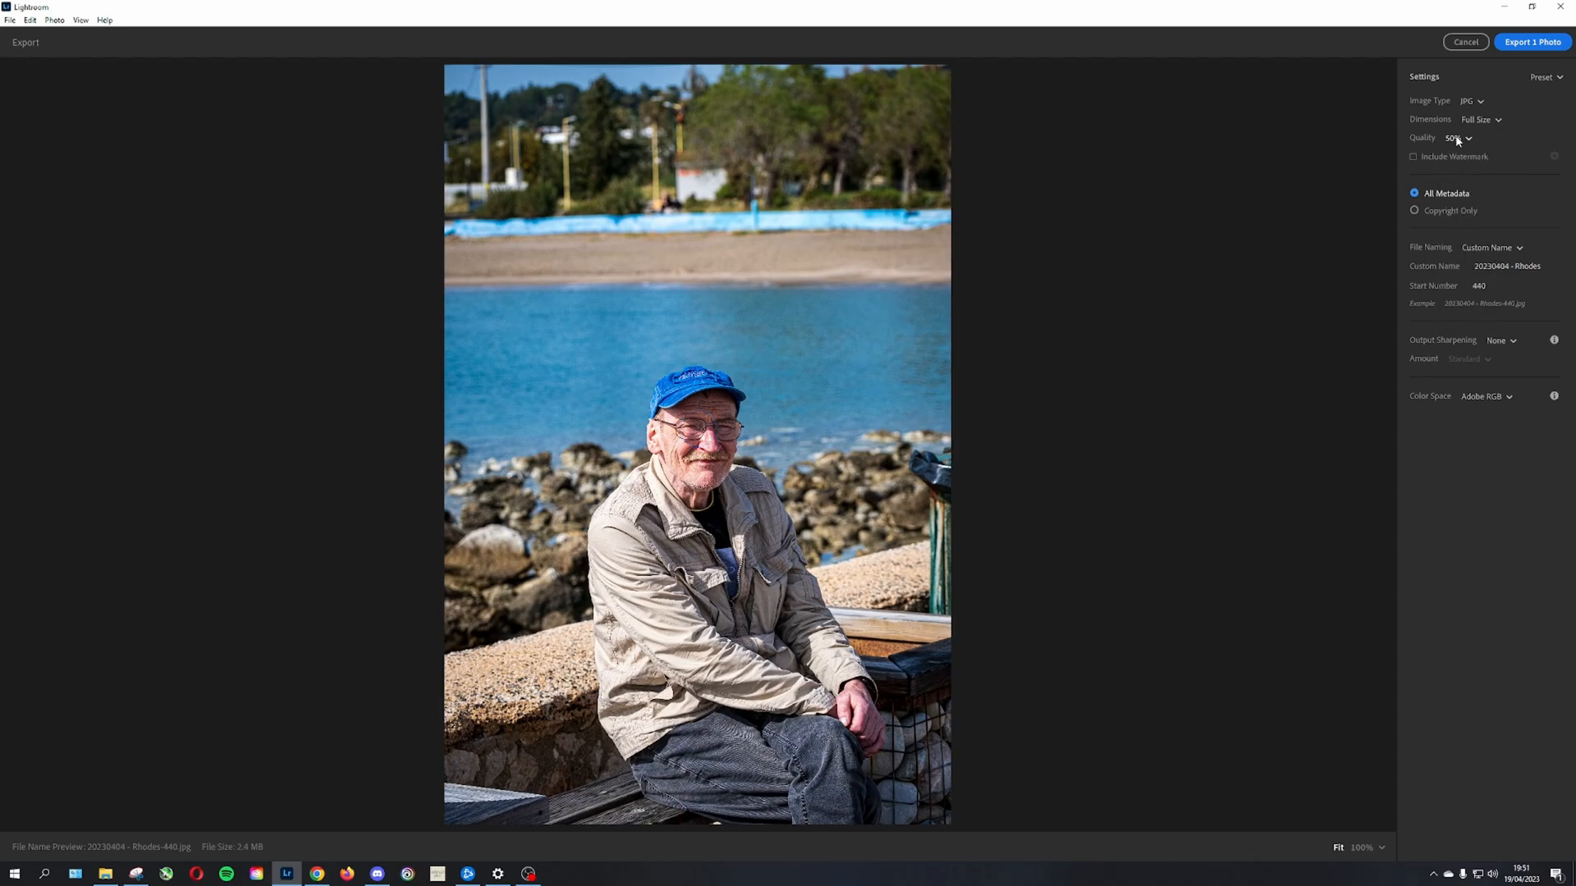
pyautogui.click(1414, 156)
pyautogui.click(1478, 286)
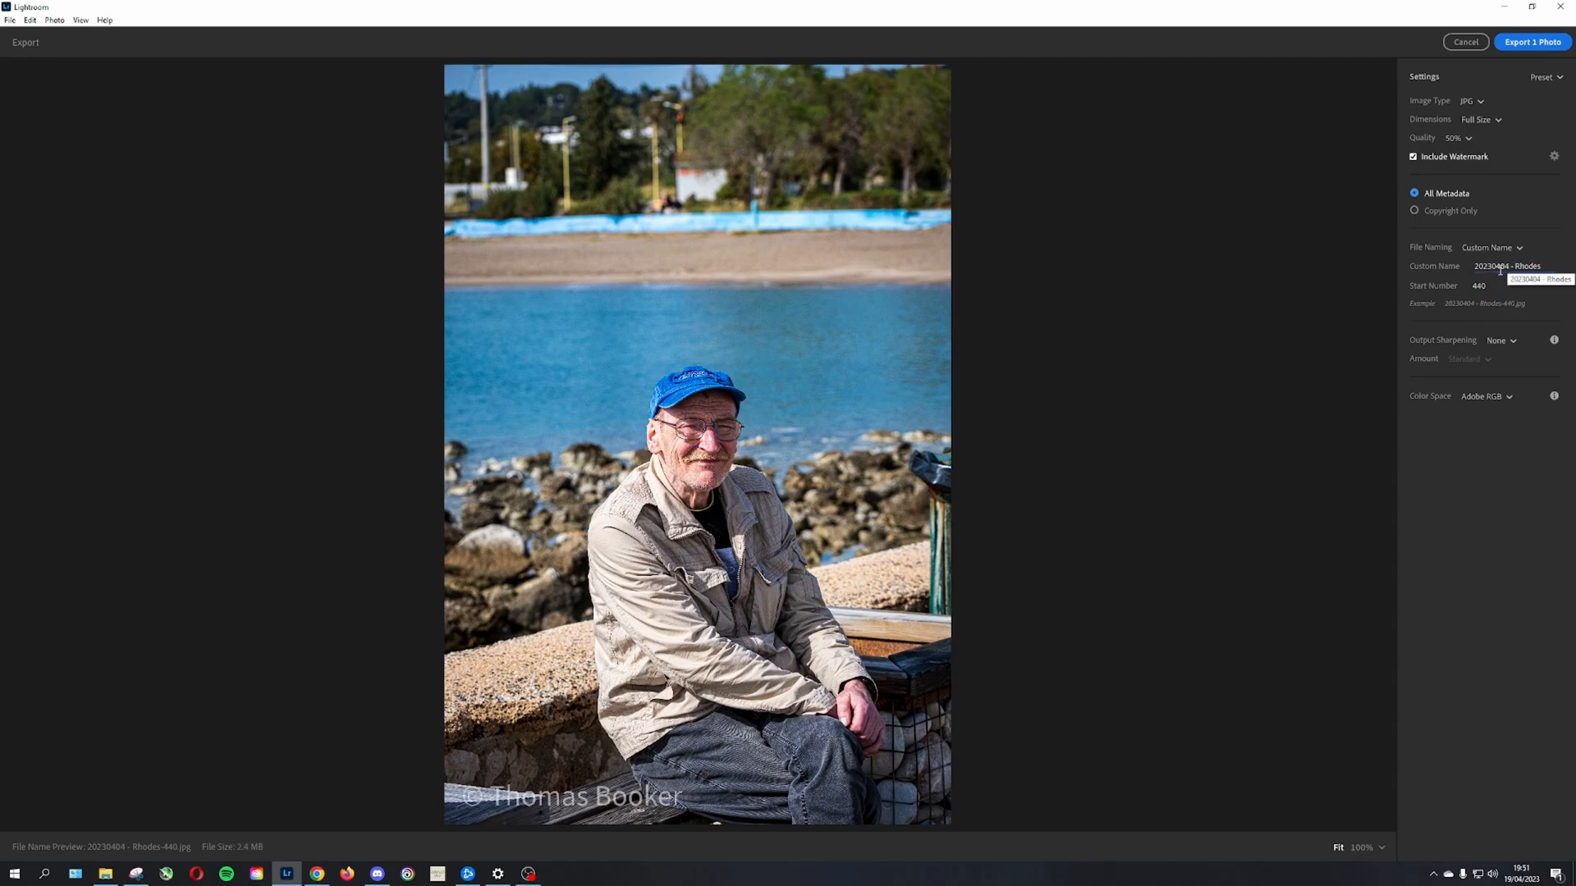
pyautogui.tripleClick(1510, 267)
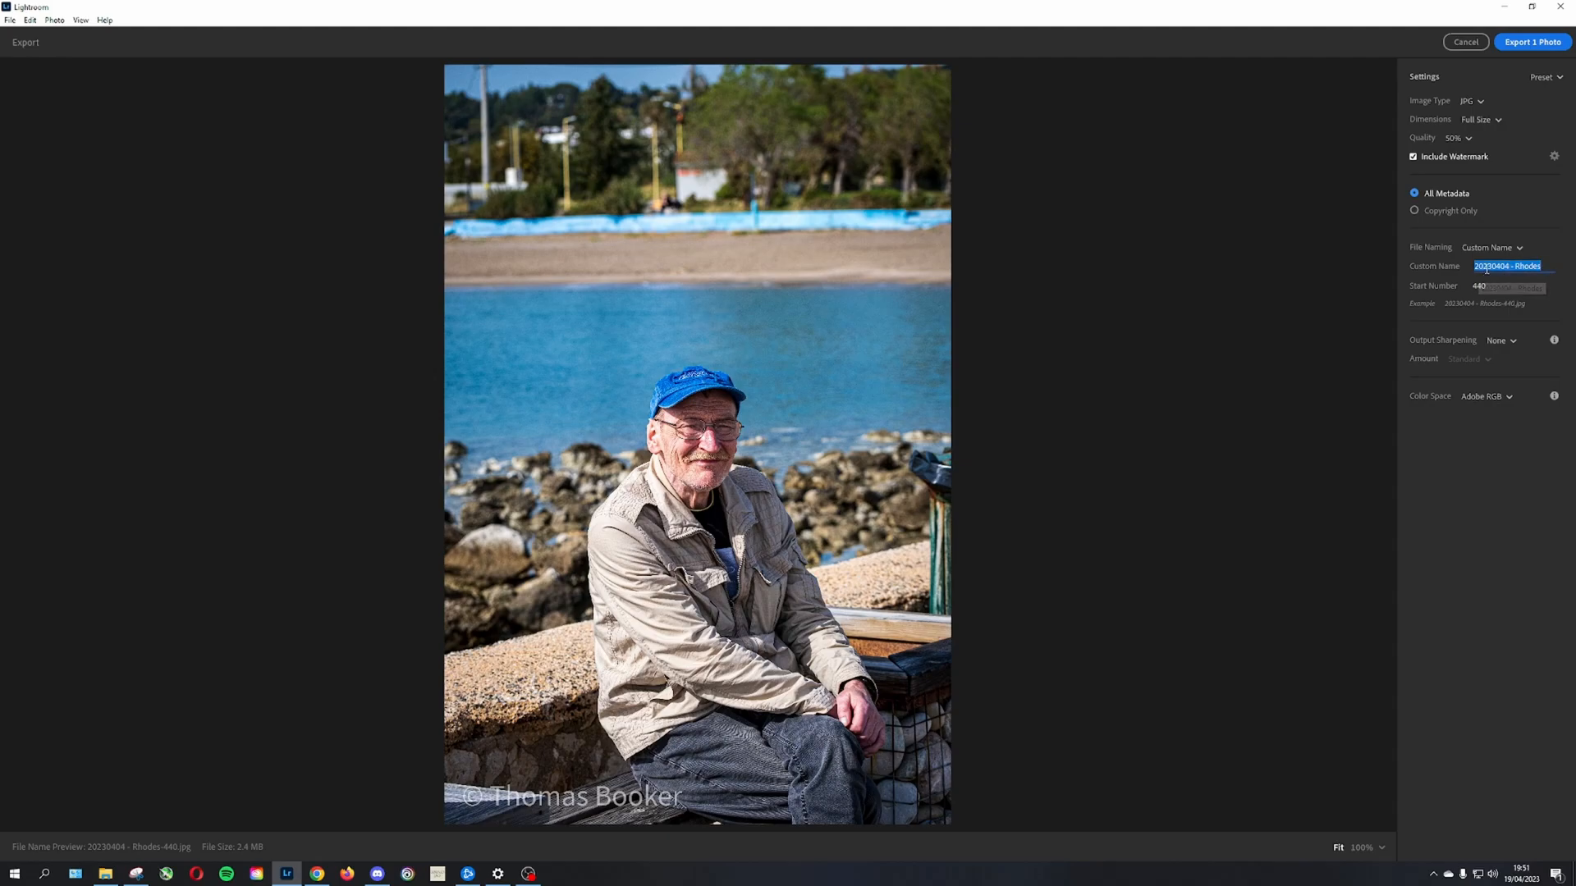
pyautogui.click(1510, 268)
pyautogui.moveTo(1514, 267); pyautogui.dragTo(1551, 265)
pyautogui.click(1522, 267)
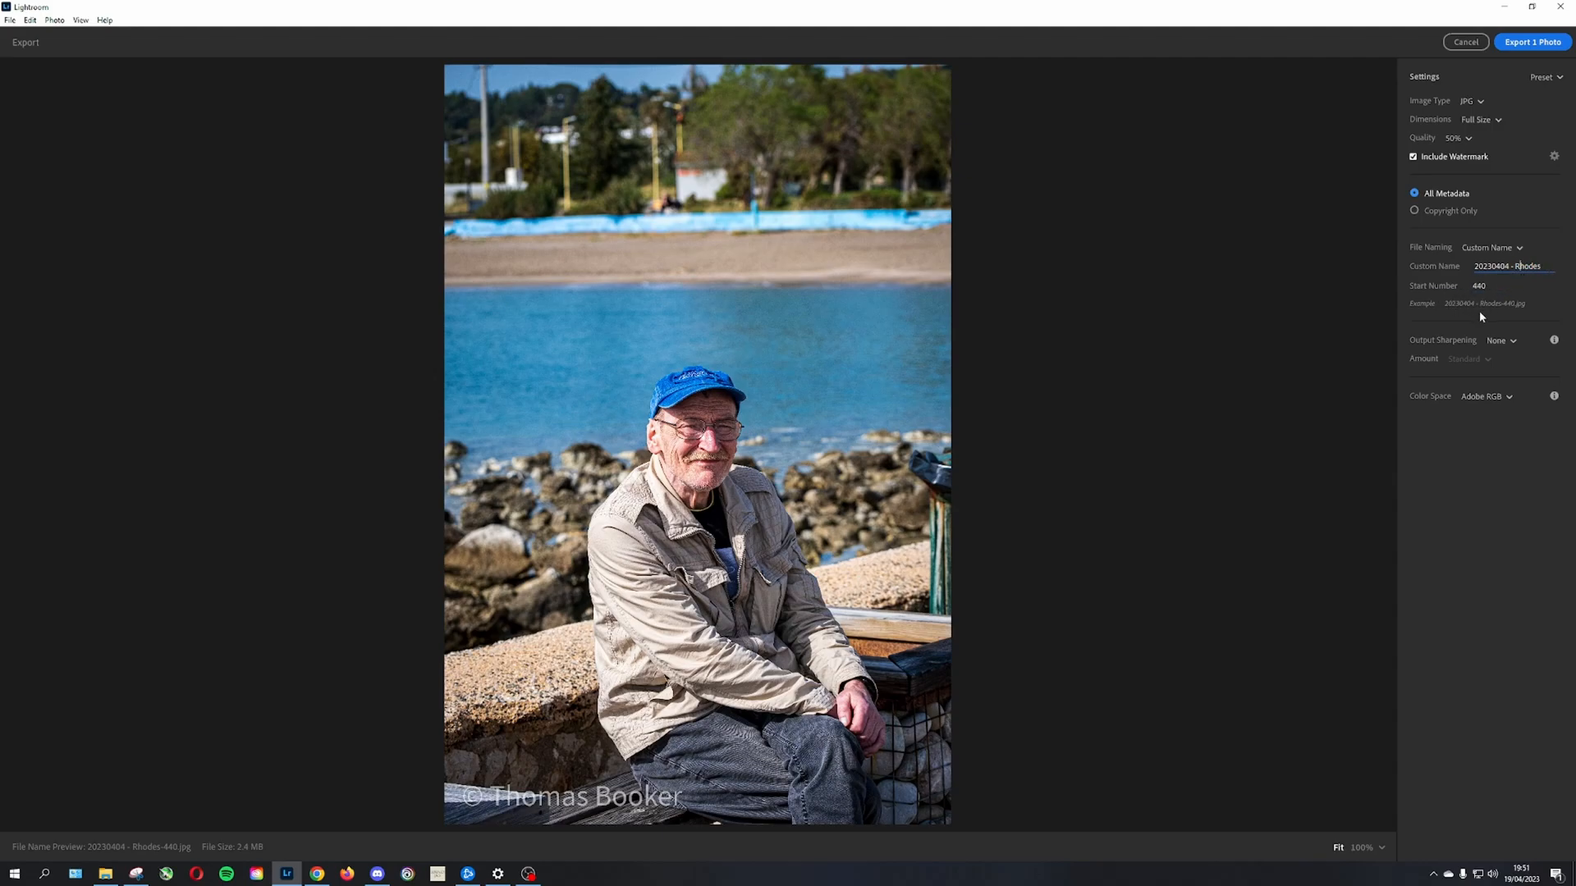
# Step: Export the edited photo into the 20230404 - Rhodes folder
pyautogui.click(1517, 45)
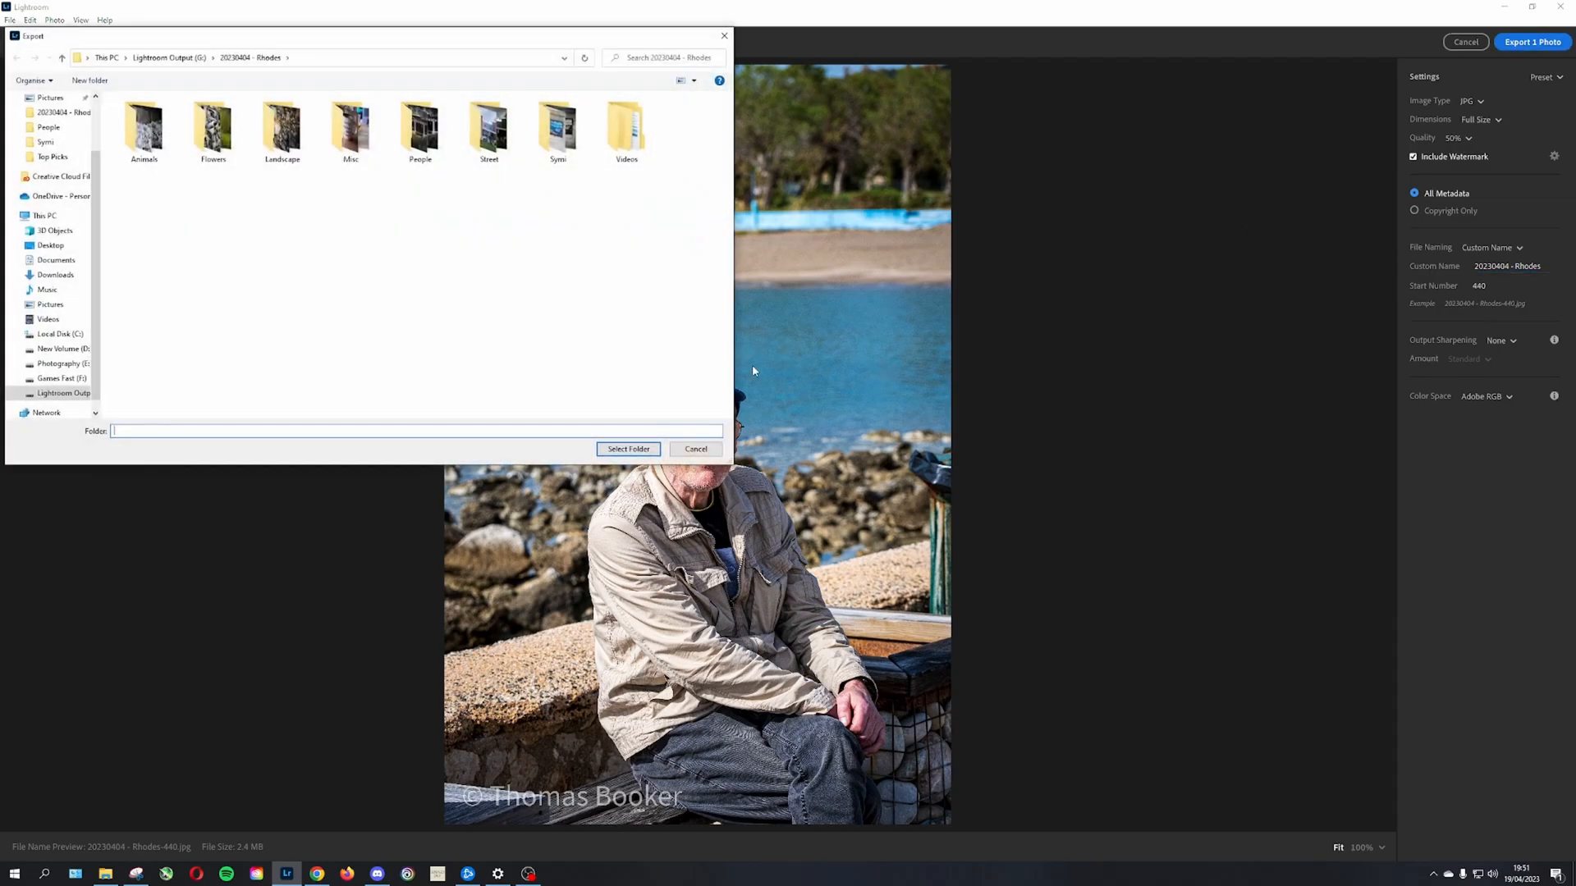
pyautogui.click(628, 449)
pyautogui.scroll(5, 1457, 169)
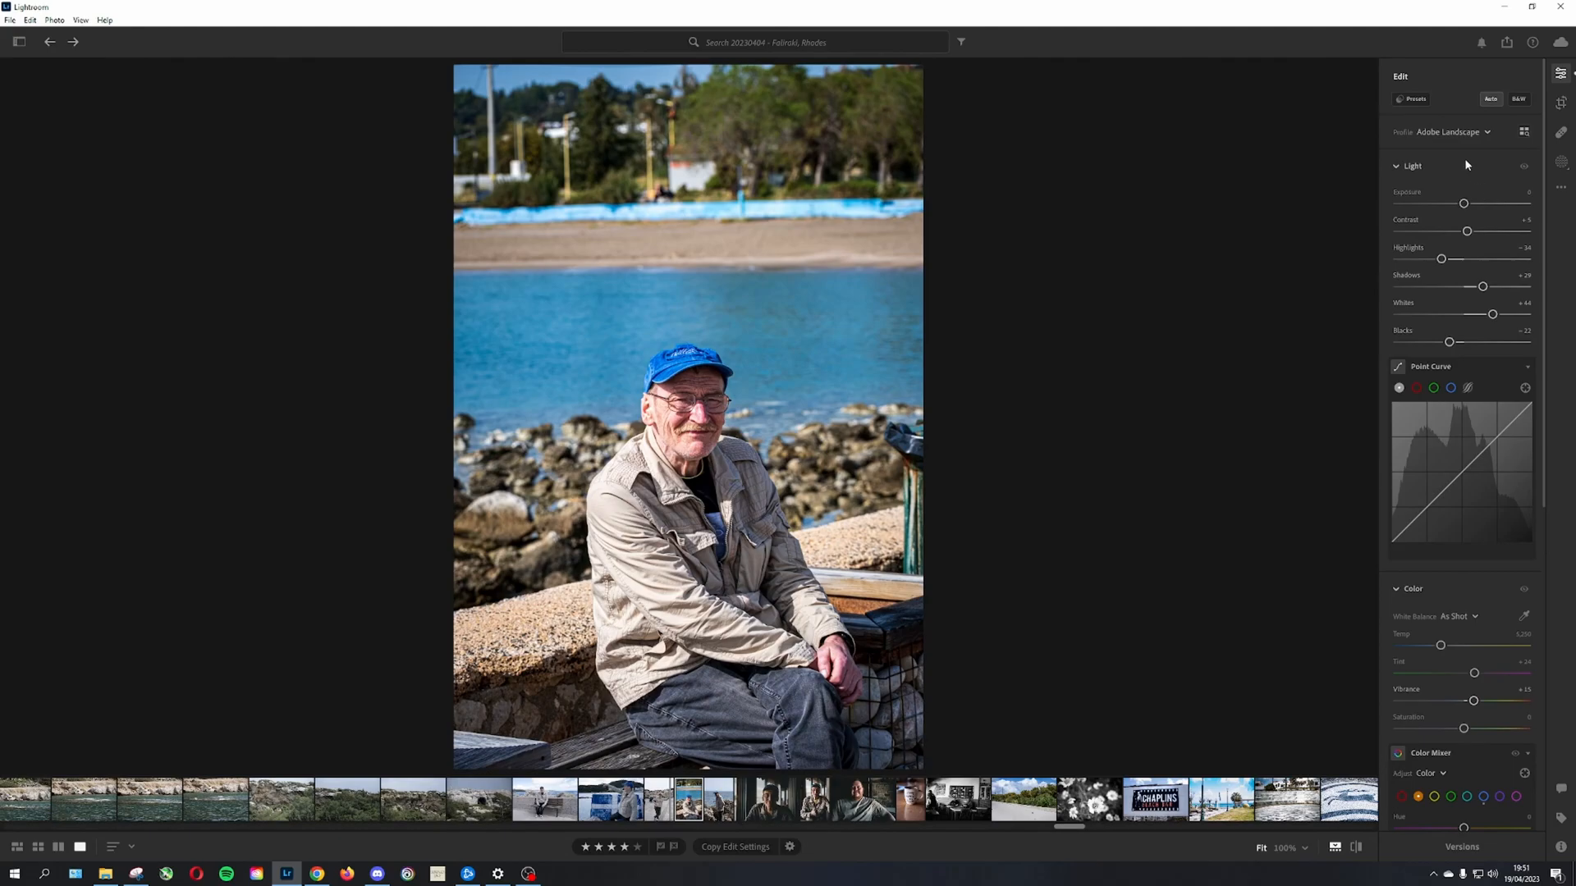
# Step: Compare the saved OCEANFRONT and The Purge presets on the photo, and apply OCEANFRONT
pyautogui.click(1414, 99)
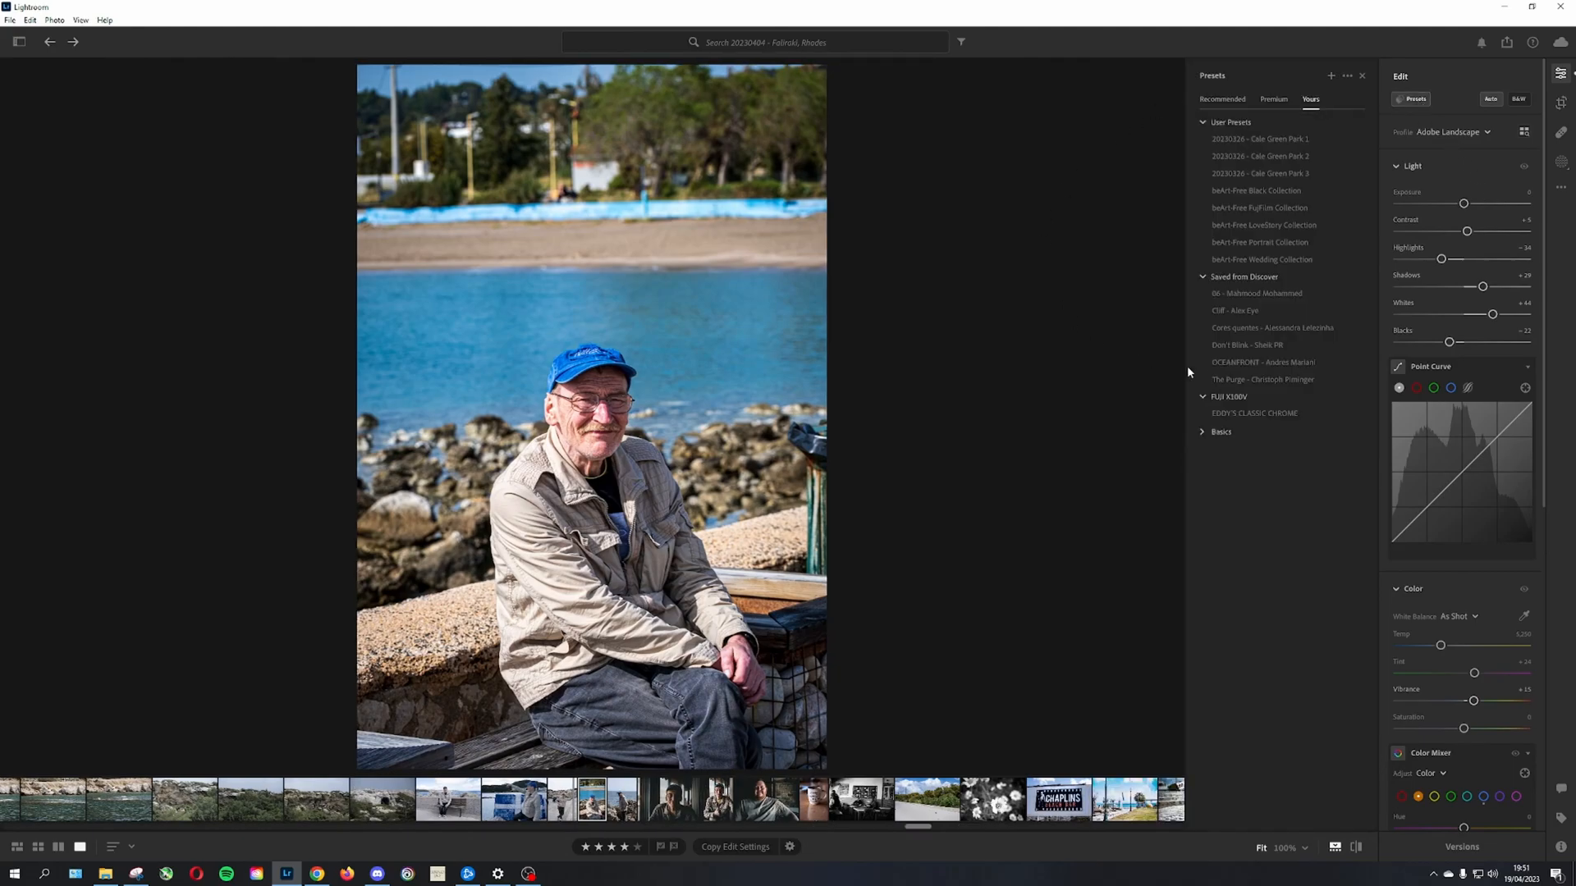
pyautogui.click(1227, 365)
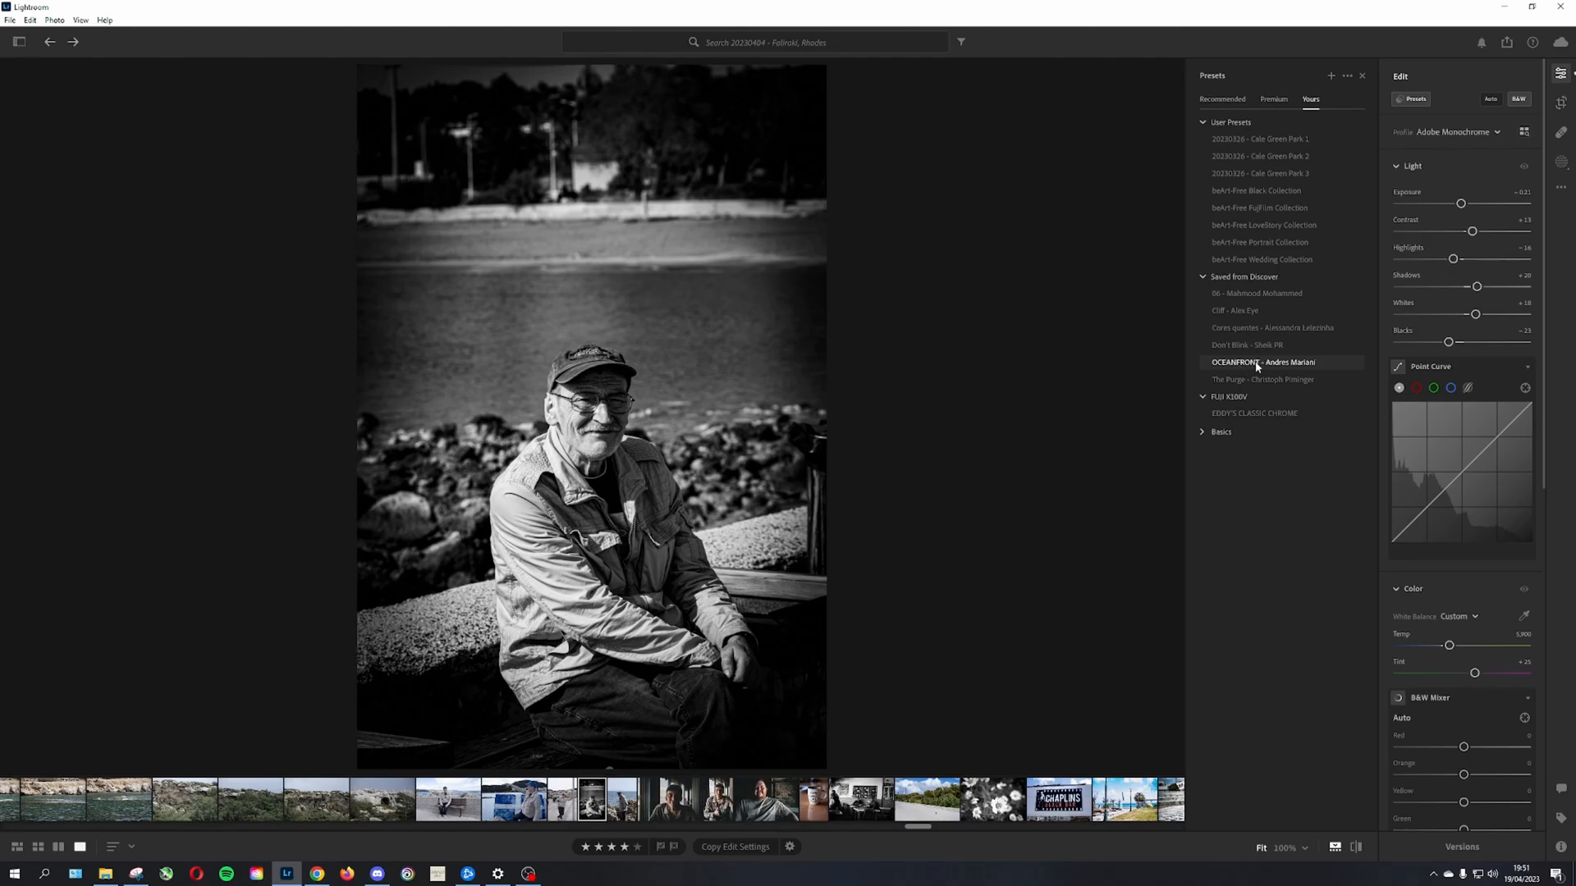
pyautogui.click(1249, 377)
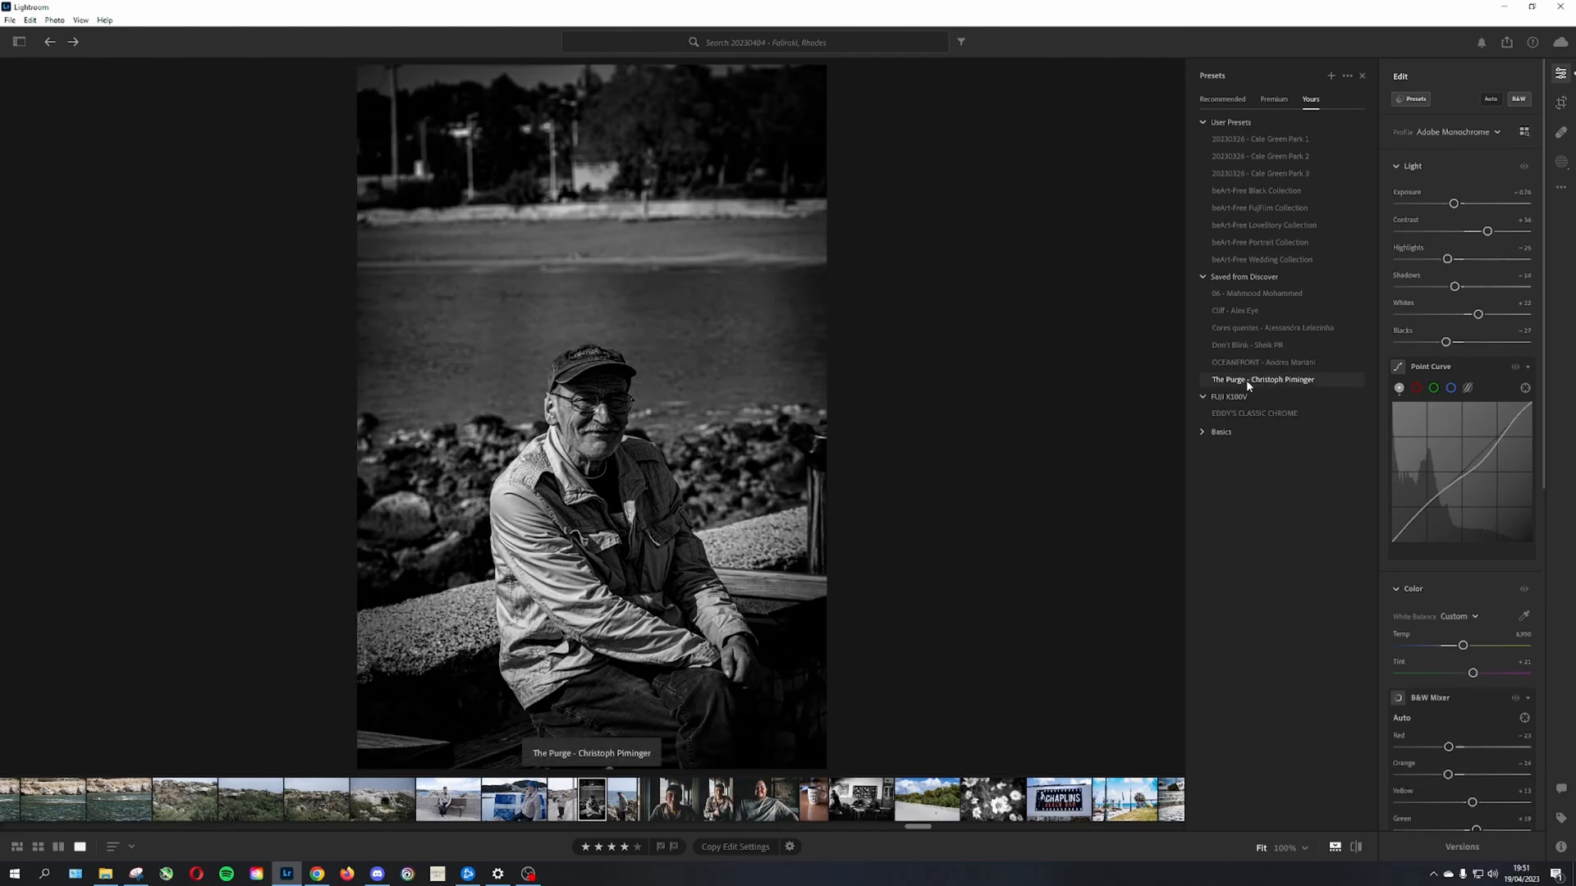
pyautogui.click(1333, 362)
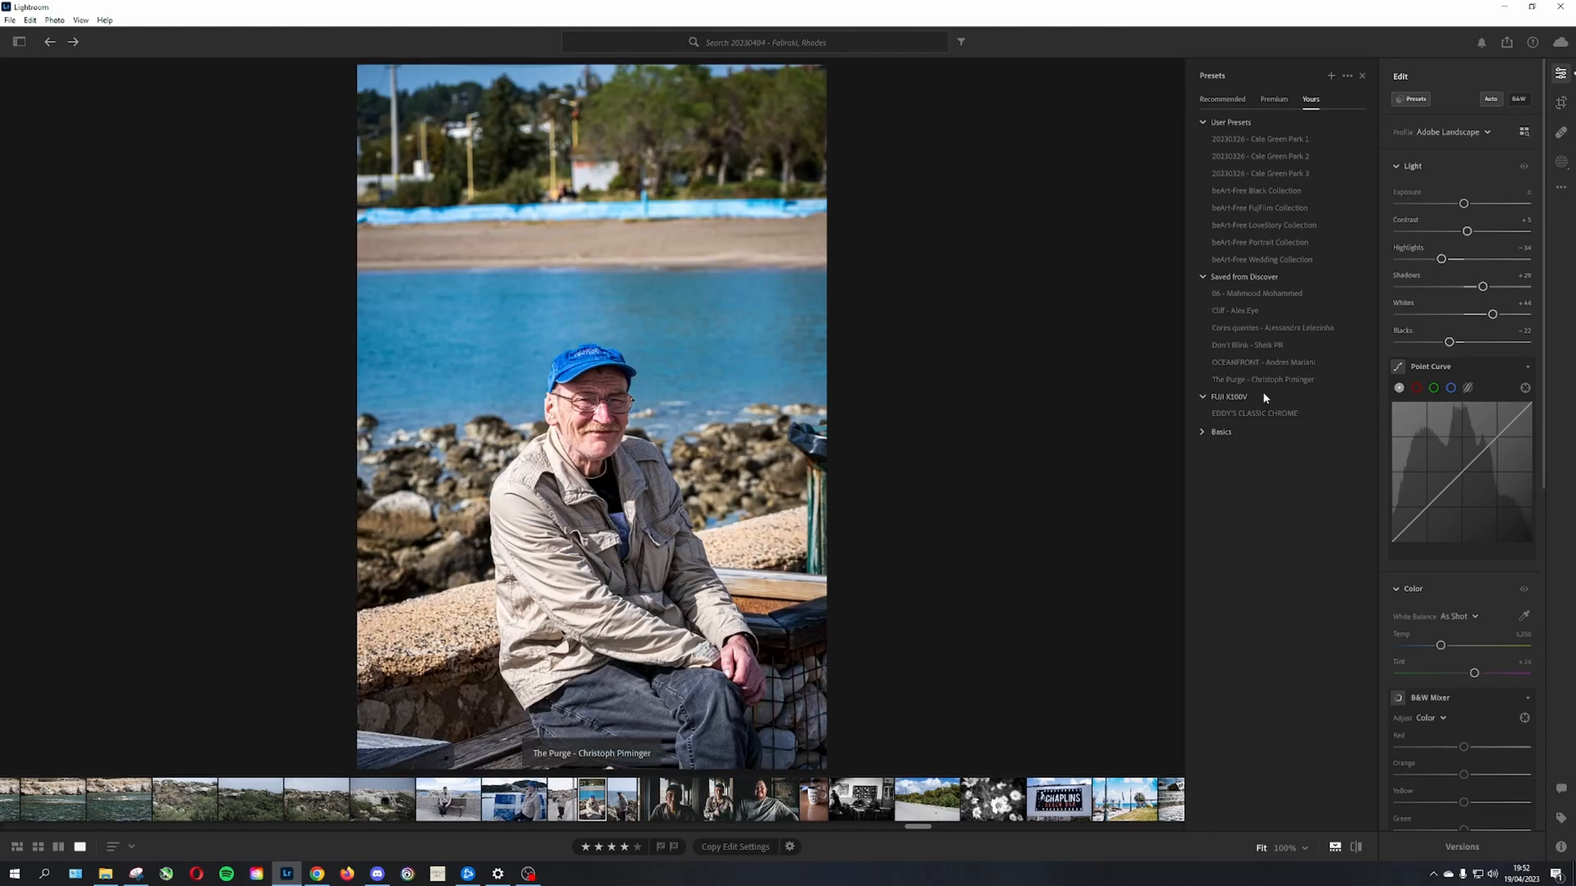
pyautogui.click(1270, 381)
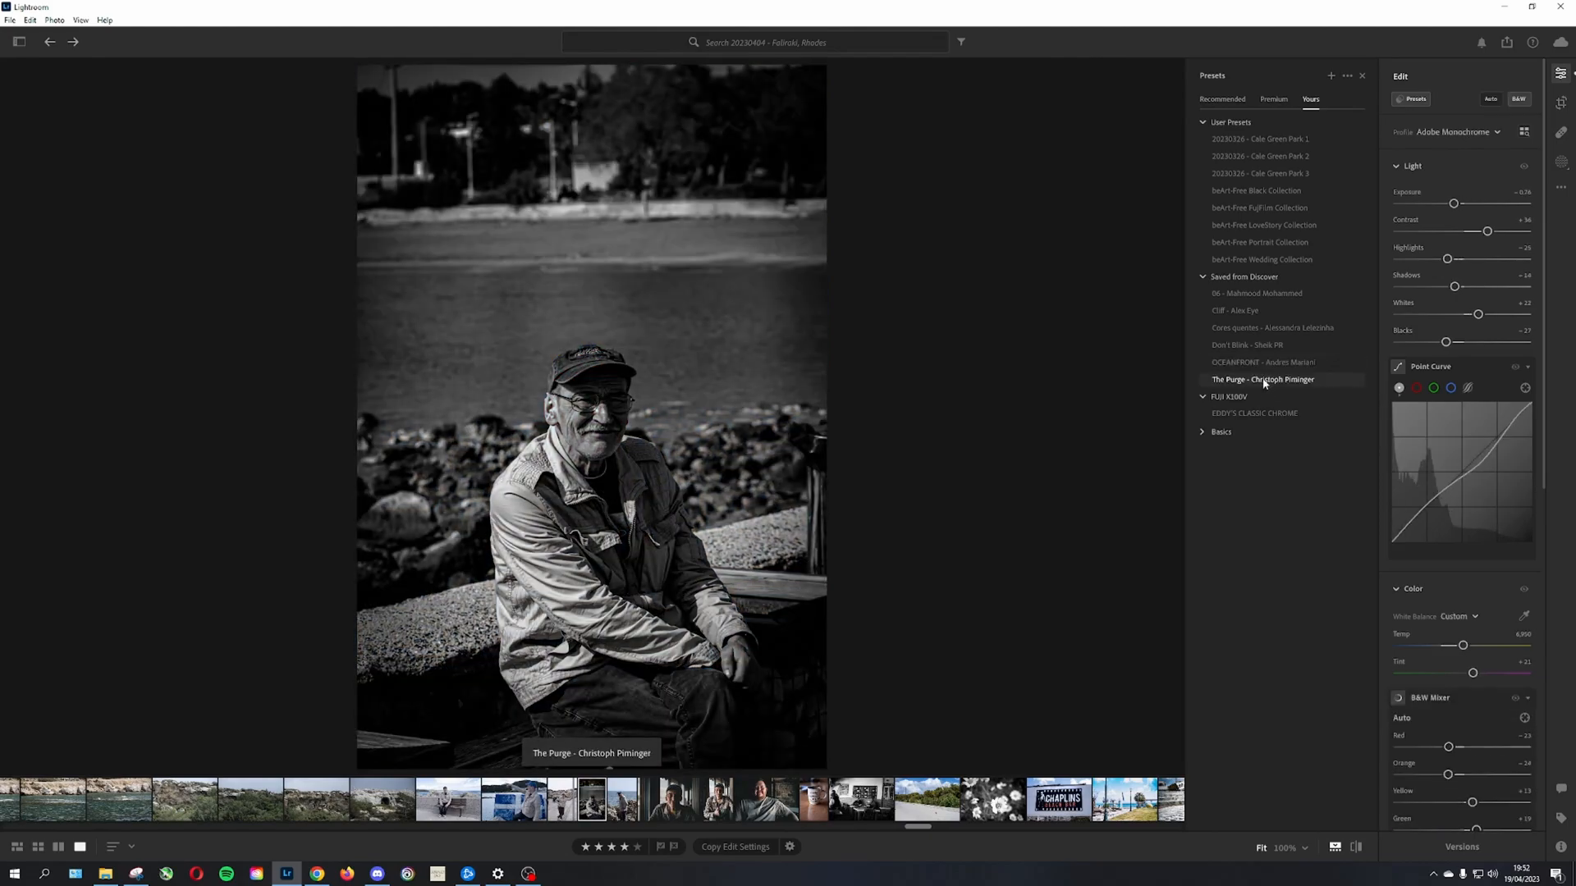
pyautogui.click(1255, 365)
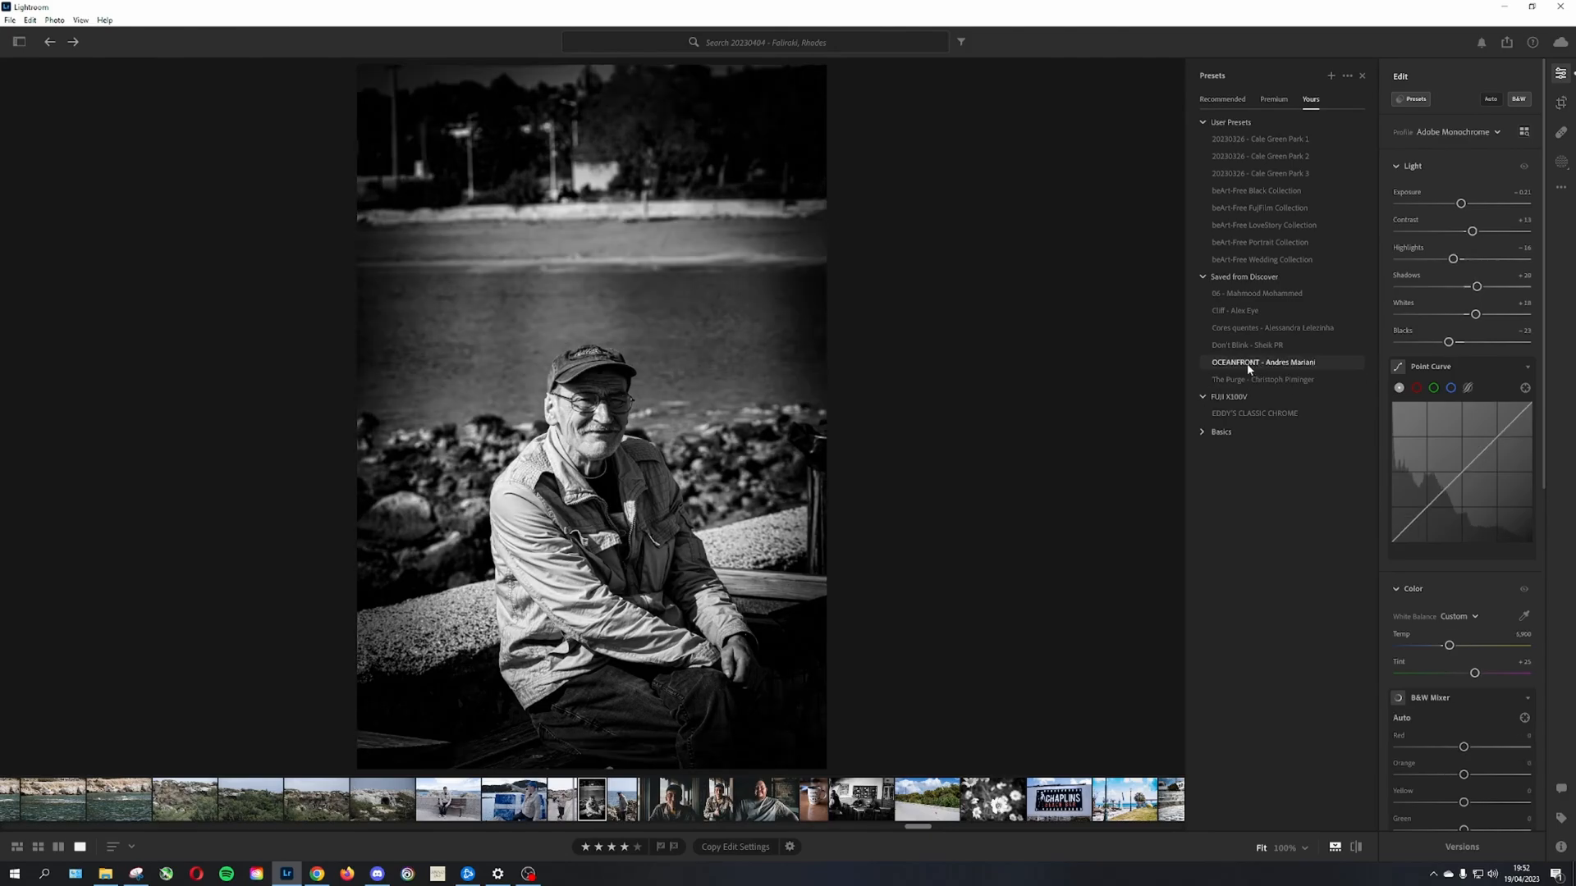
pyautogui.click(1247, 363)
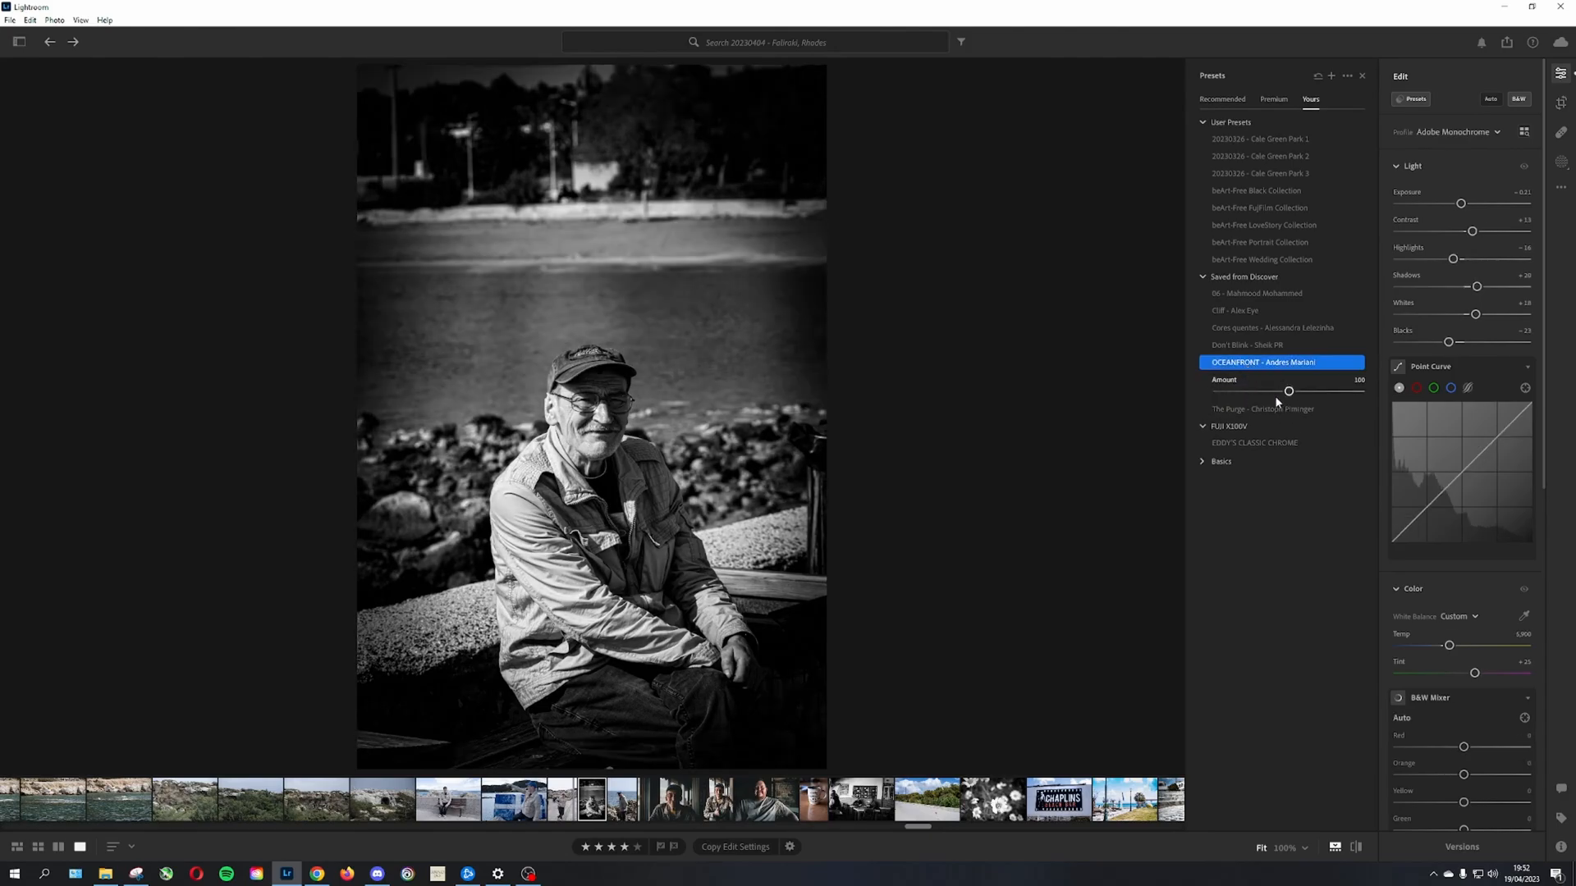
pyautogui.moveTo(1289, 392)
pyautogui.mouseDown()
pyautogui.moveTo(1251, 392)
pyautogui.moveTo(1347, 391)
pyautogui.moveTo(1291, 393)
pyautogui.mouseUp()
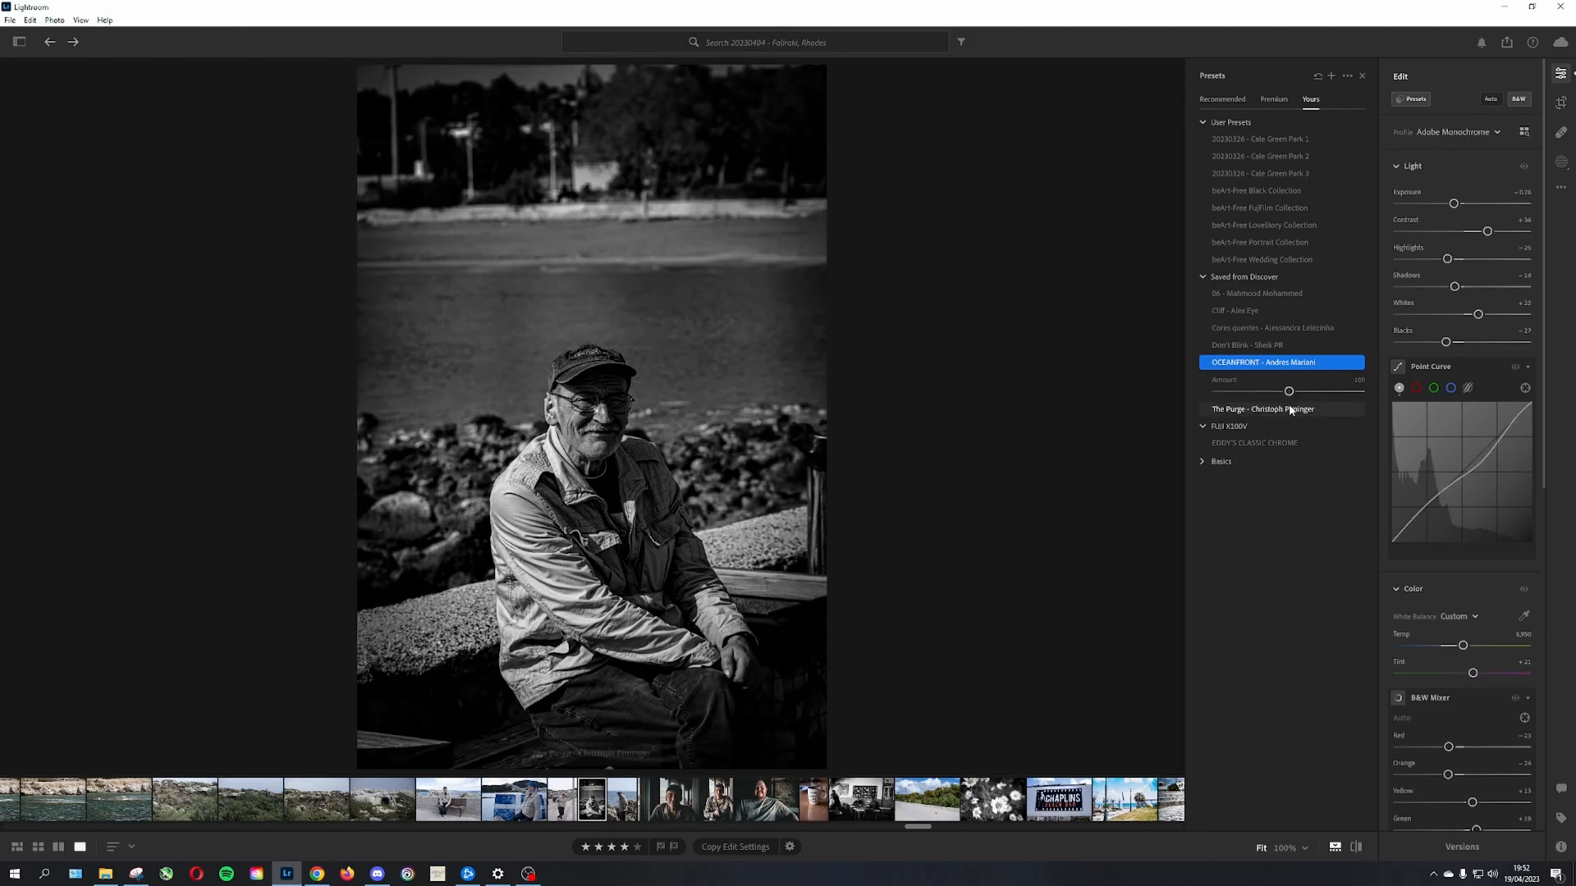
# Step: Export the black-and-white version as a full-size watermarked JPG at 50% quality
pyautogui.click(1506, 42)
pyautogui.click(1395, 115)
pyautogui.click(1532, 42)
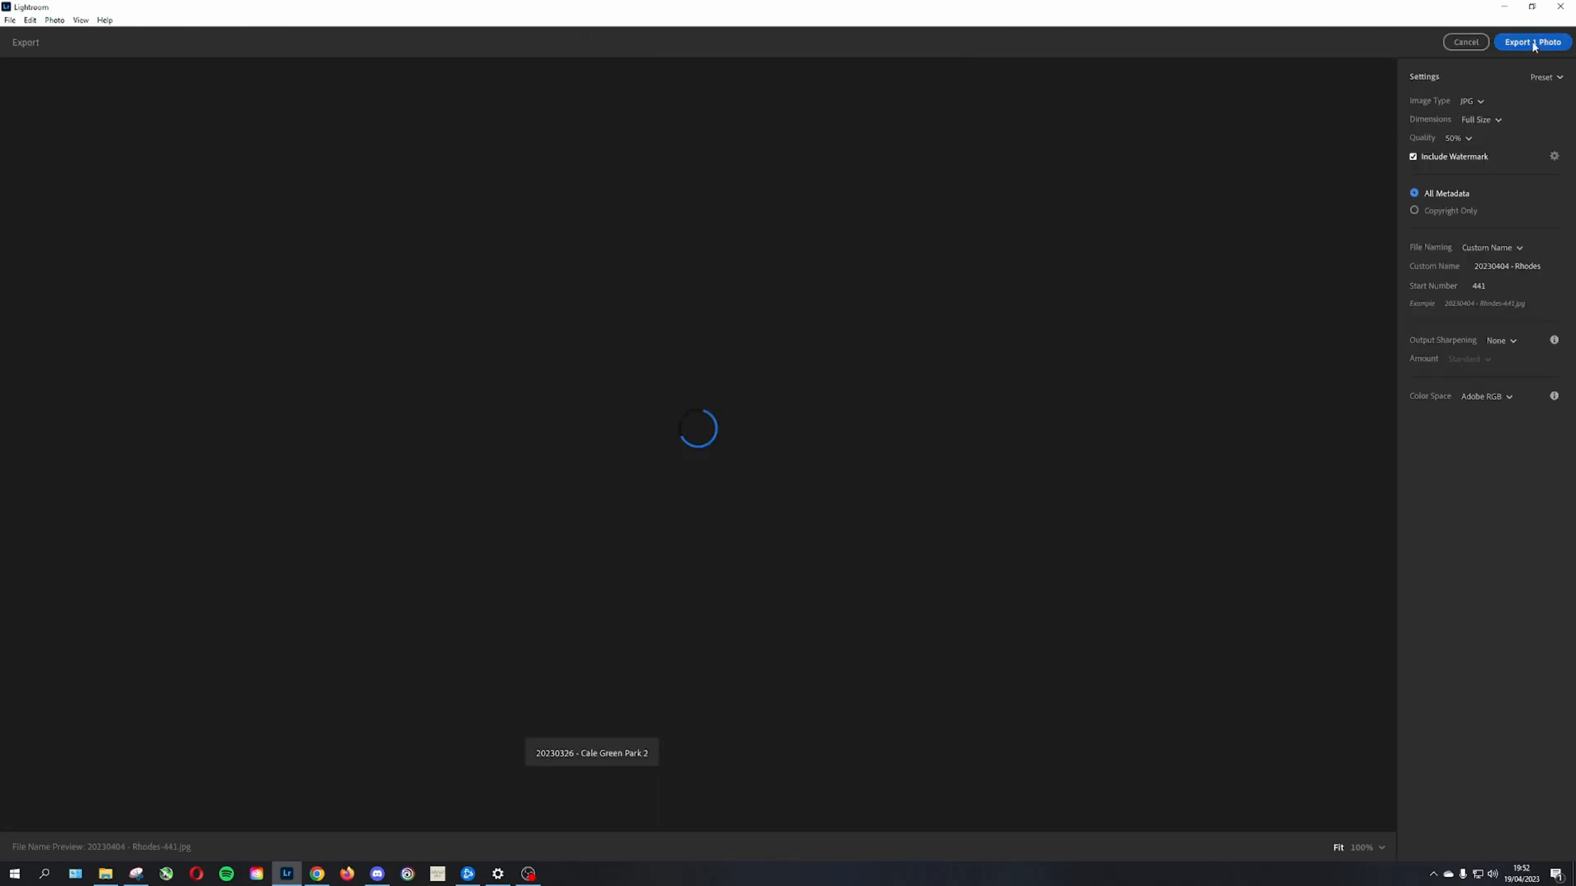
pyautogui.click(613, 453)
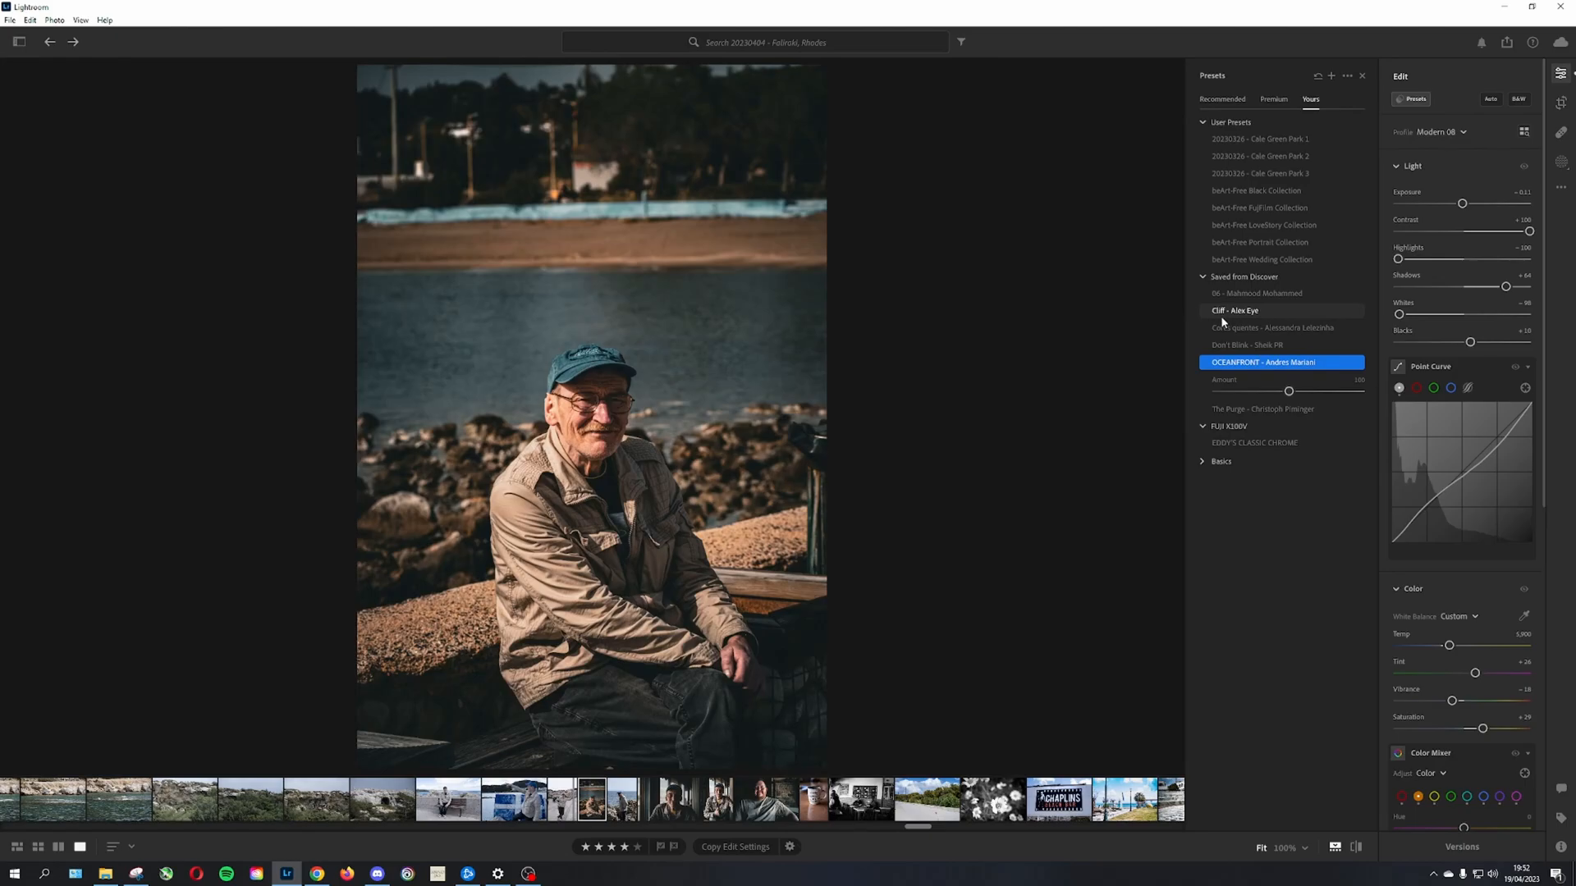
# Step: Apply the saved Cliff preset at a reduced amount, followed by the Don't Blink preset at less than half of its full amount
pyautogui.click(1231, 313)
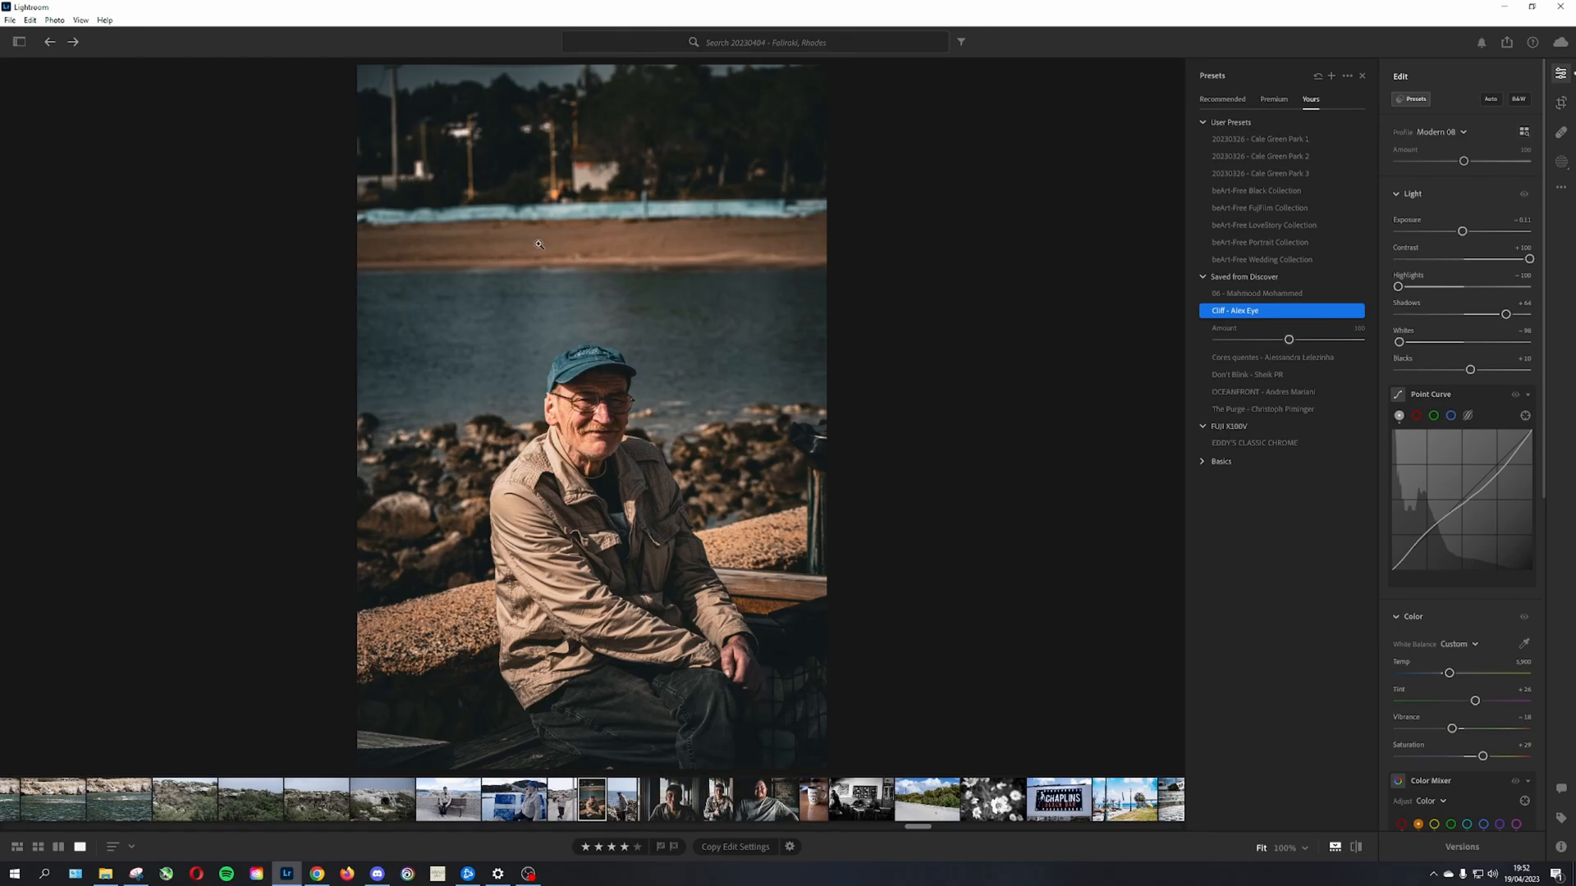
pyautogui.moveTo(1289, 340); pyautogui.dragTo(1259, 339)
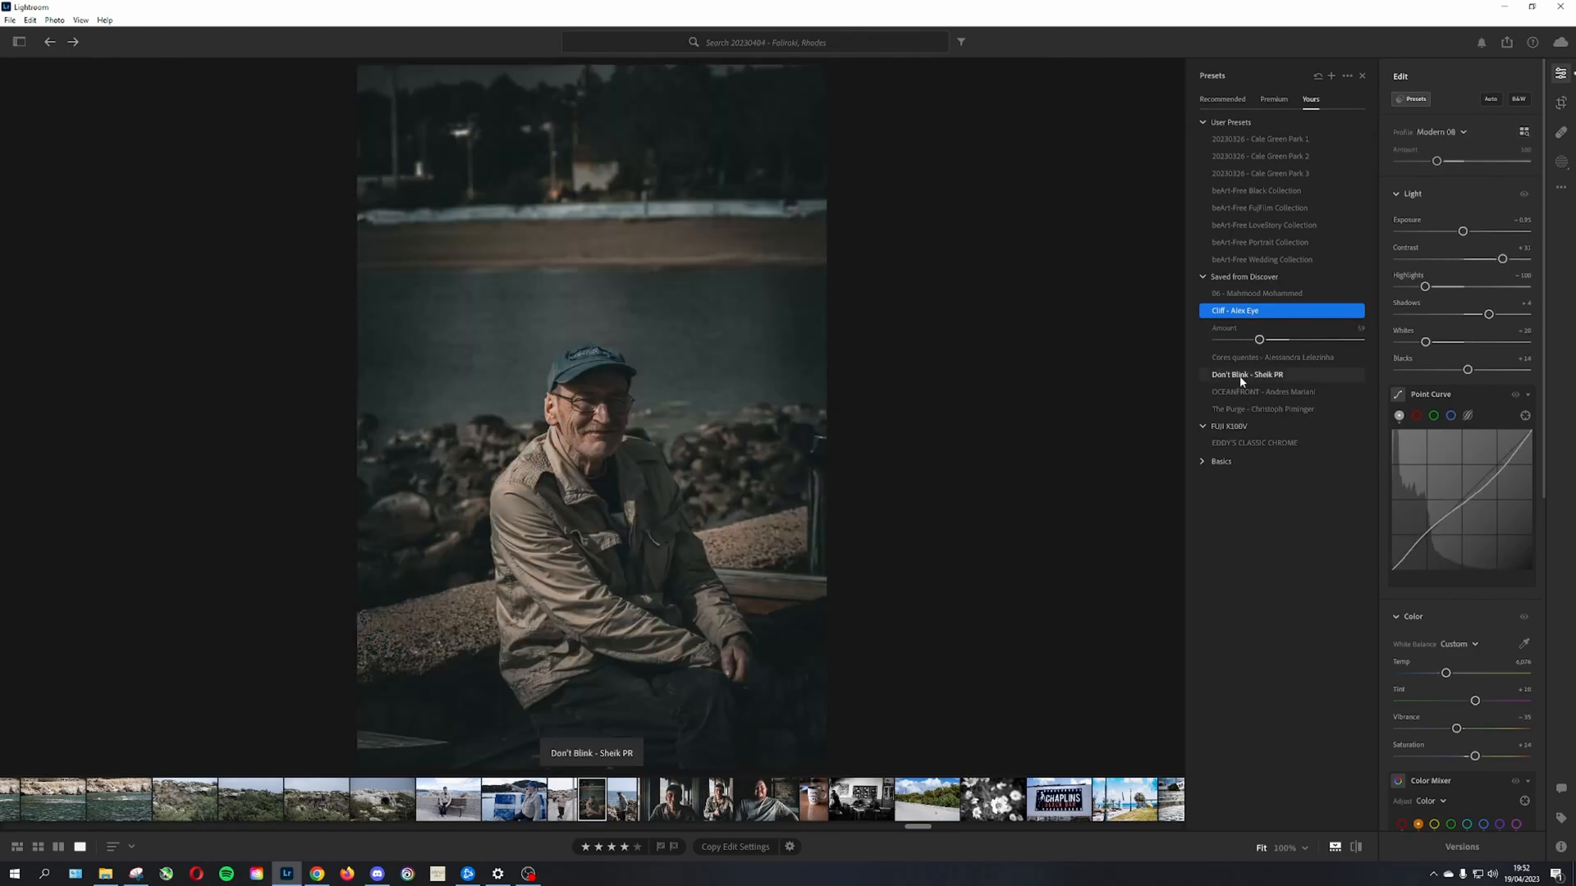
pyautogui.click(1242, 377)
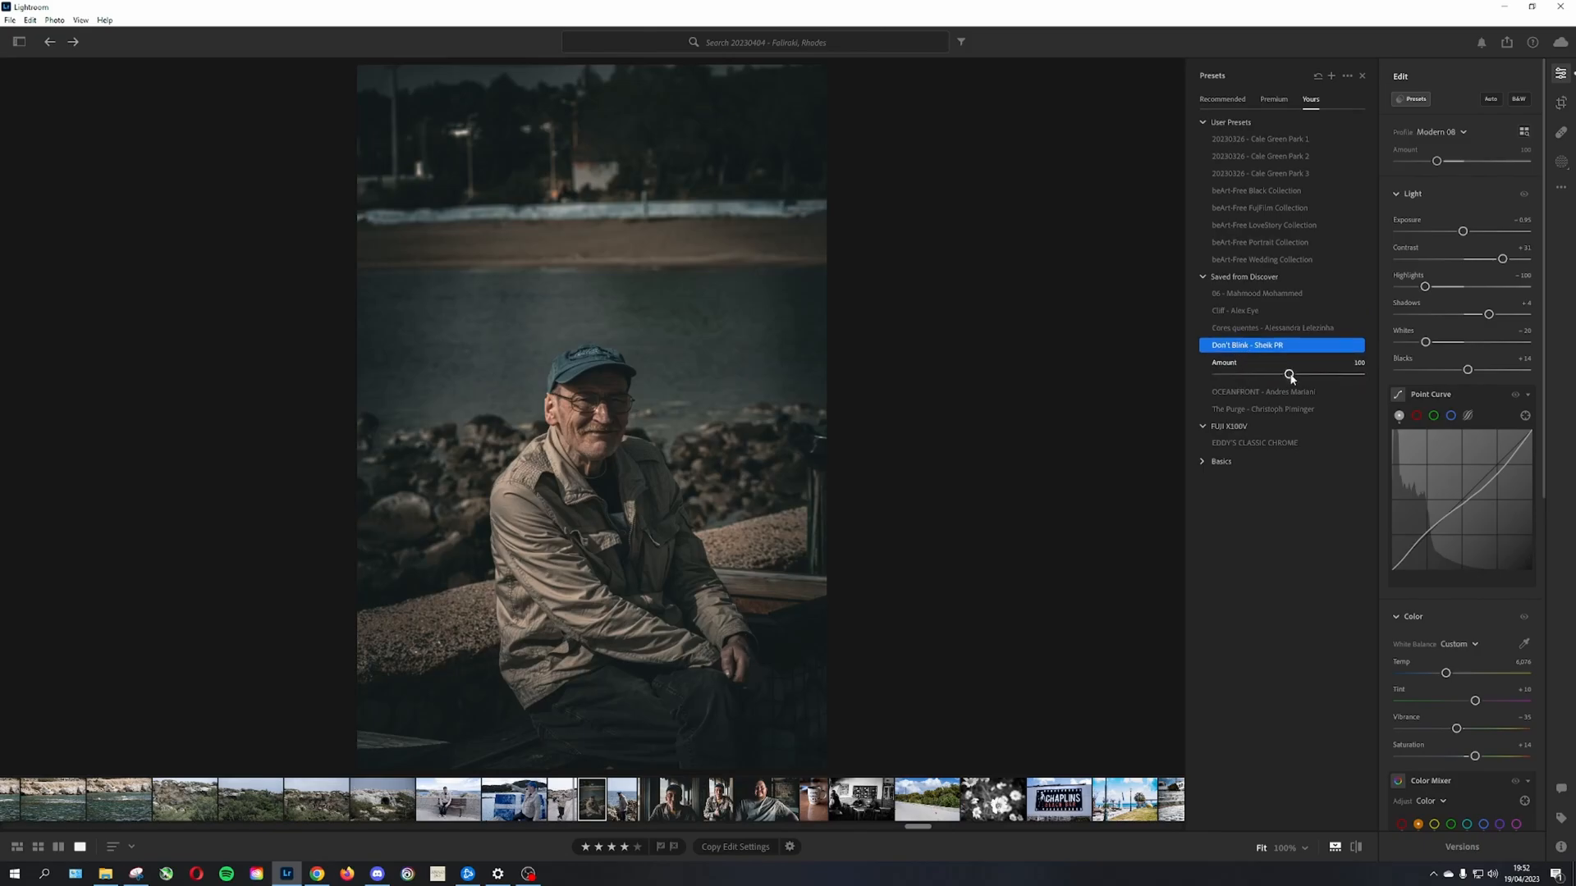
pyautogui.moveTo(1290, 375); pyautogui.dragTo(1247, 374)
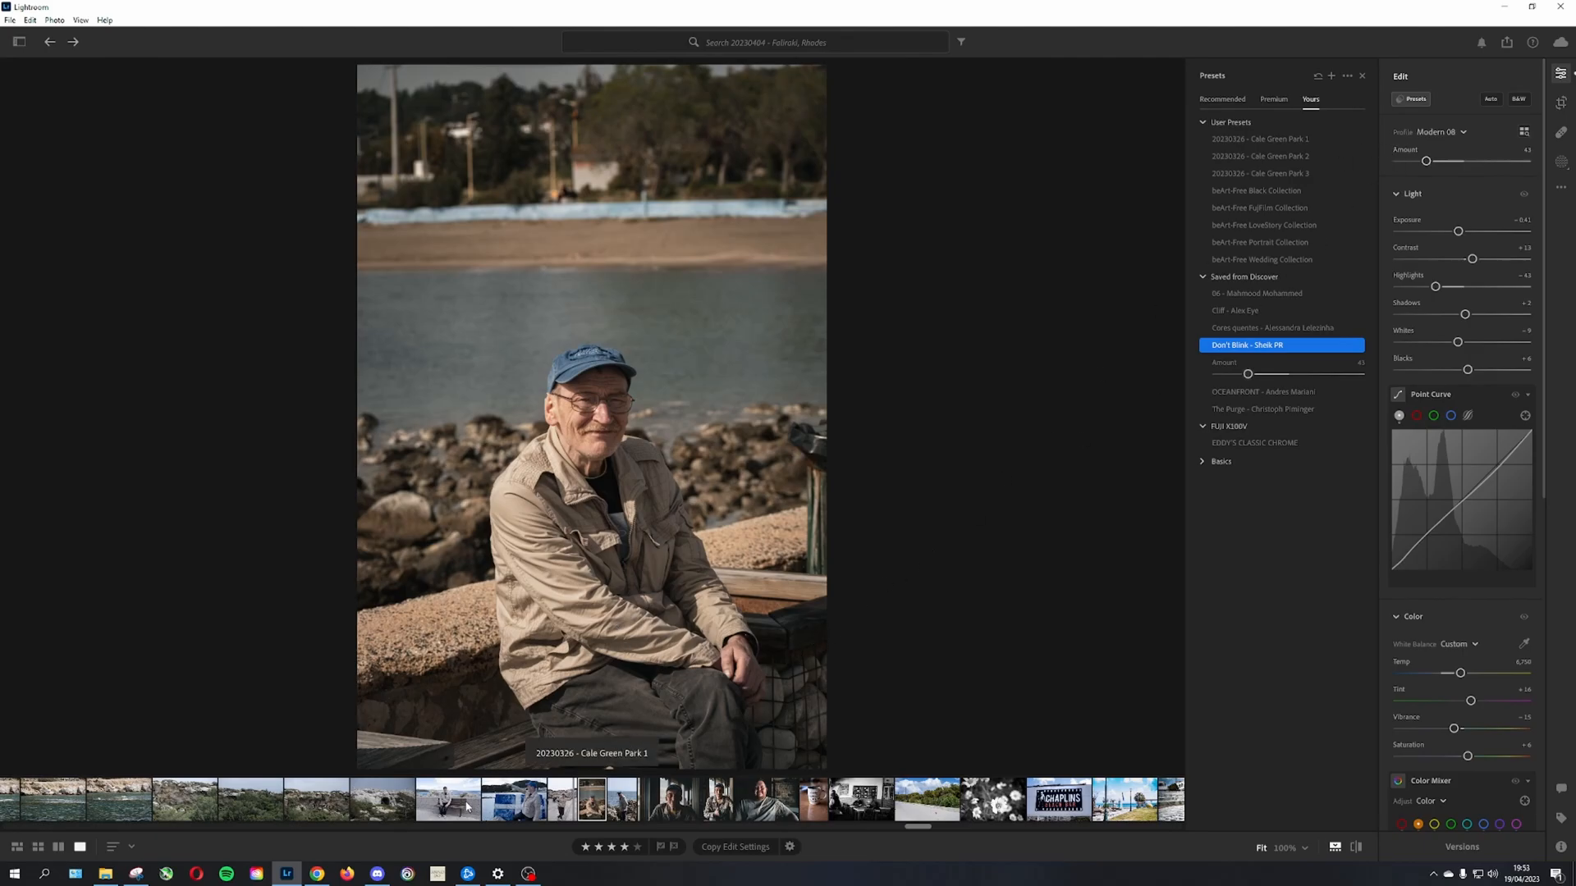
# Step: Open the photo of the man pointing beside the blue-and-white wall and set its profile to Adobe Landscape
pyautogui.click(511, 808)
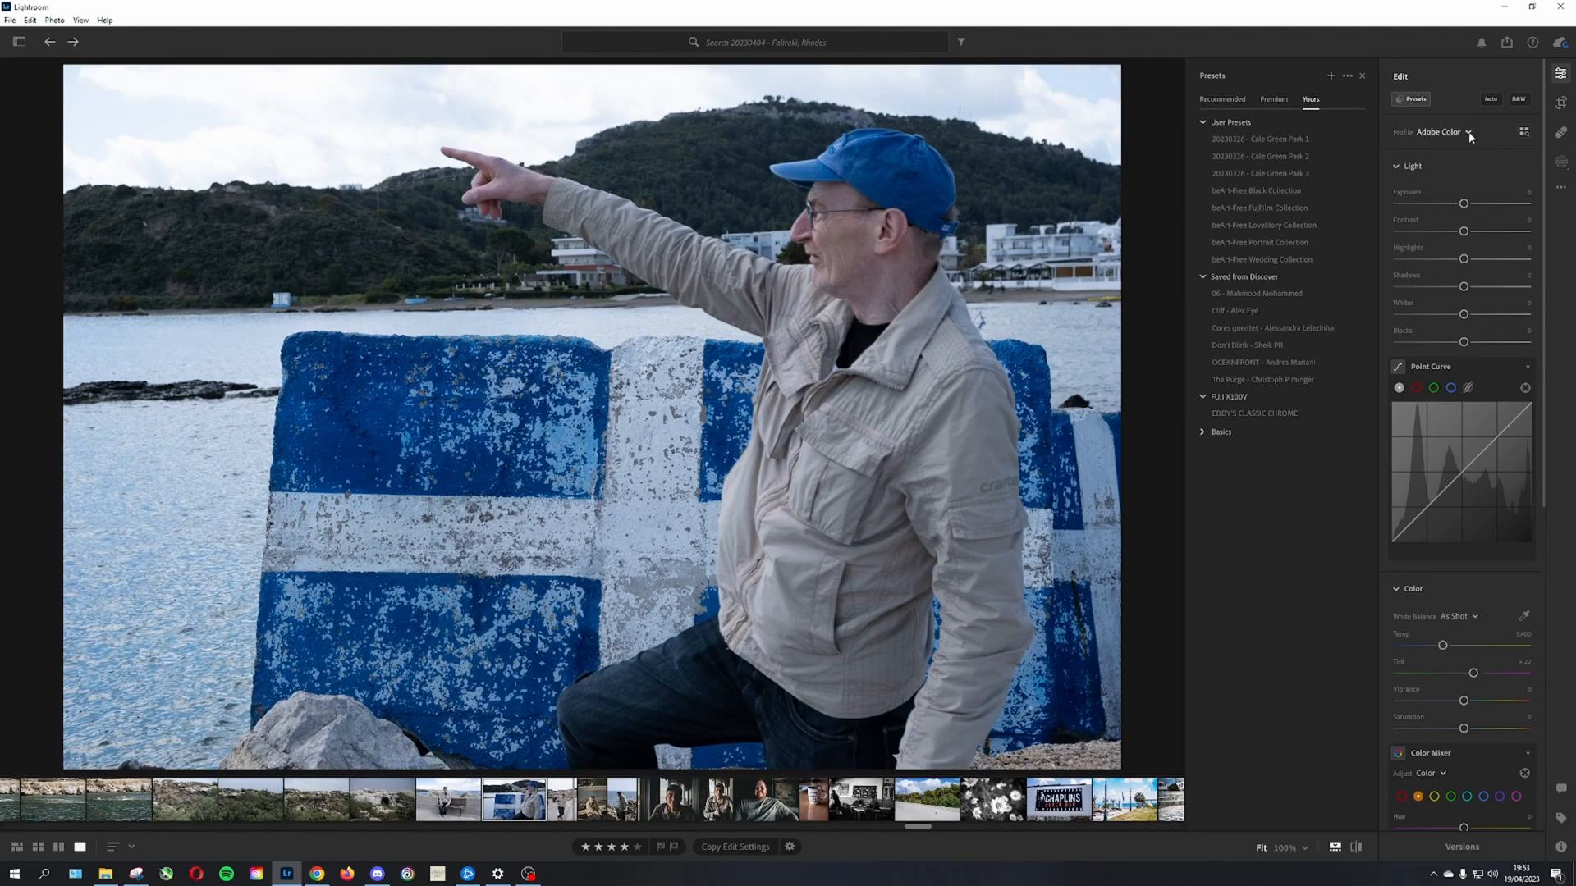
pyautogui.click(1438, 132)
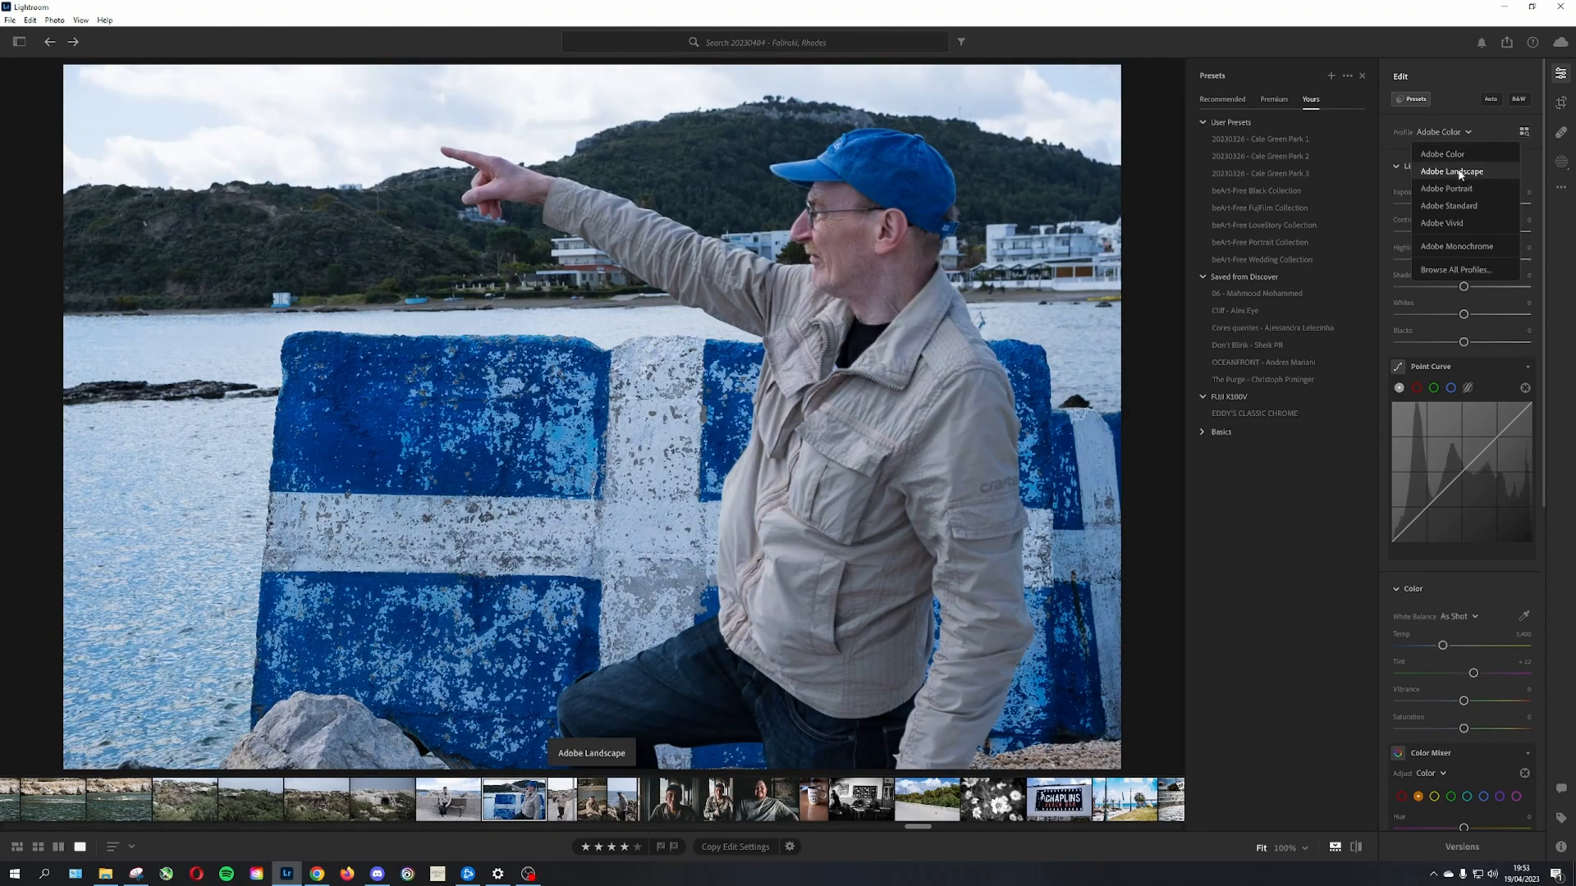
pyautogui.click(1460, 173)
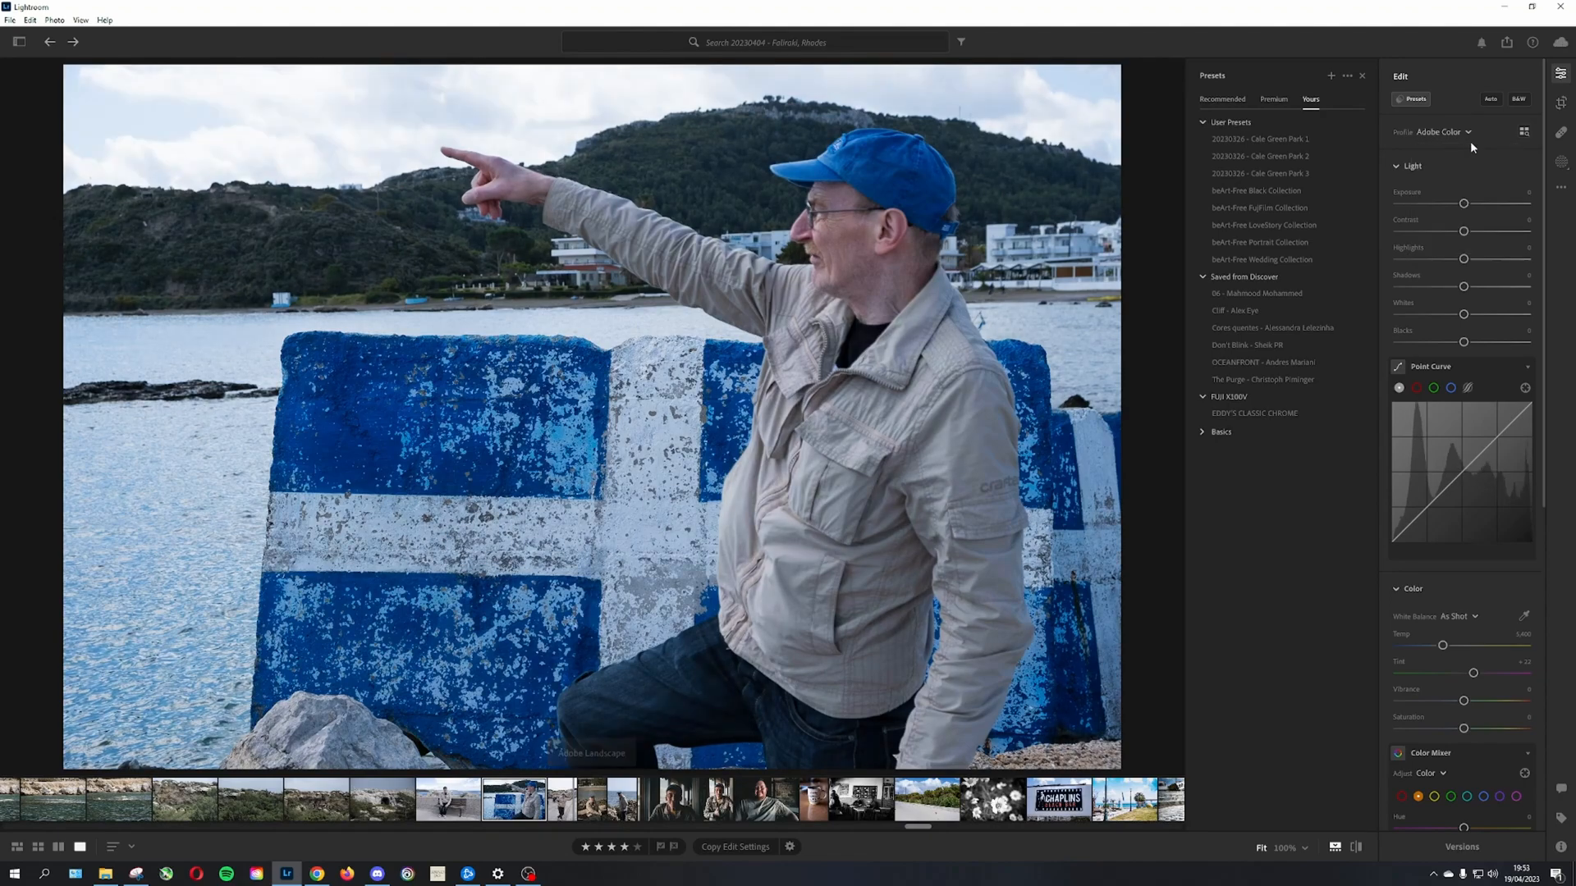
# Step: Apply the automatic adjustments to the photo and raise Shadows to +44
pyautogui.click(1490, 100)
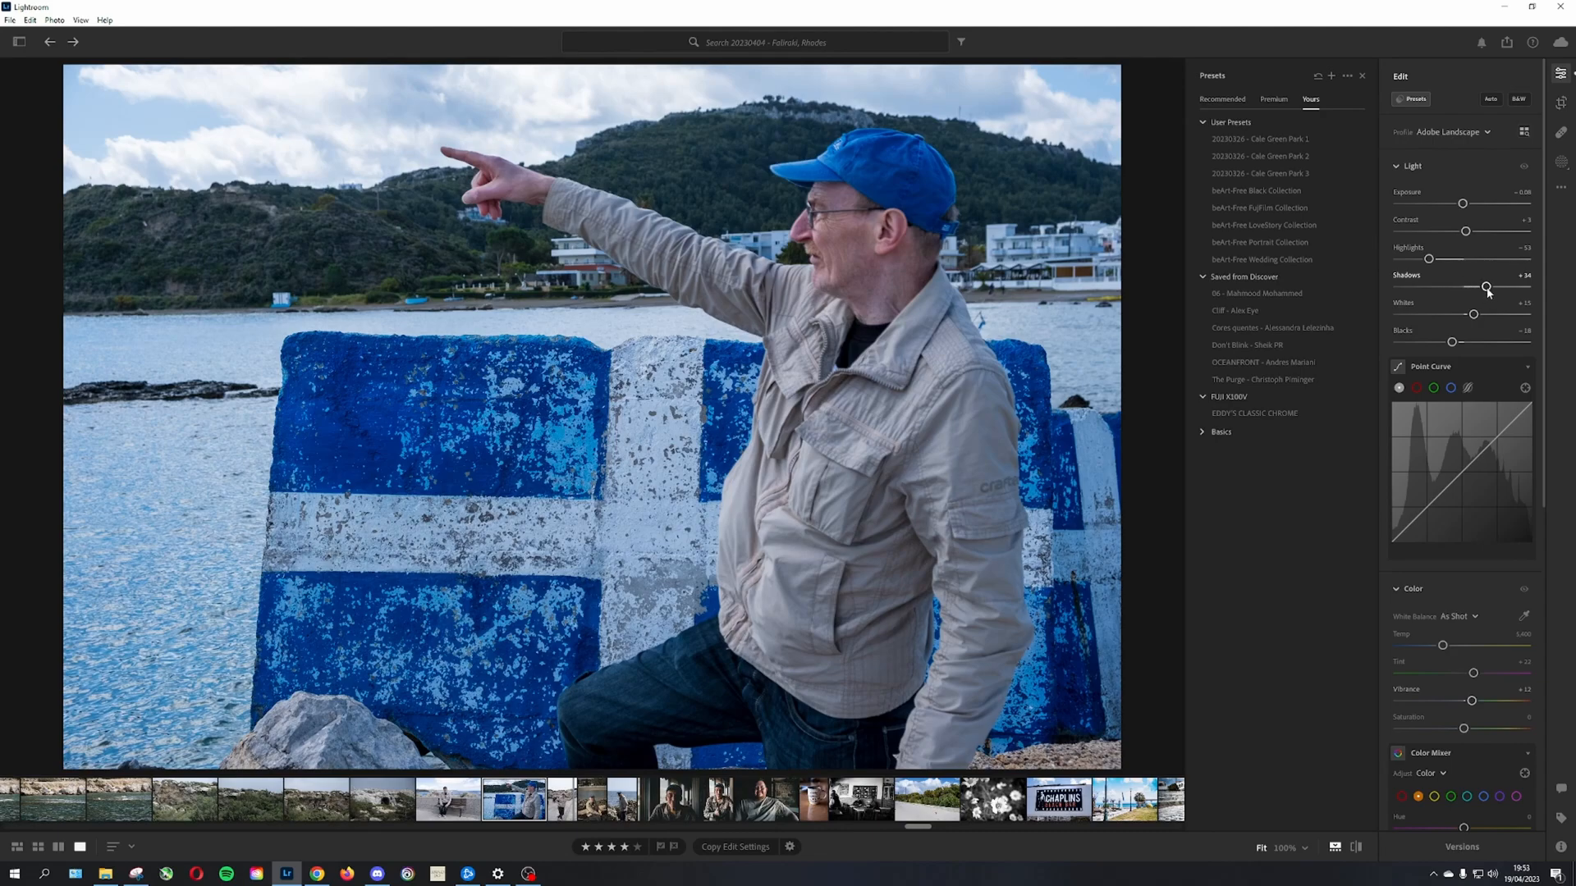
pyautogui.moveTo(1486, 287)
pyautogui.mouseDown()
pyautogui.moveTo(1515, 288)
pyautogui.moveTo(1475, 287)
pyautogui.moveTo(1492, 287)
pyautogui.mouseUp()
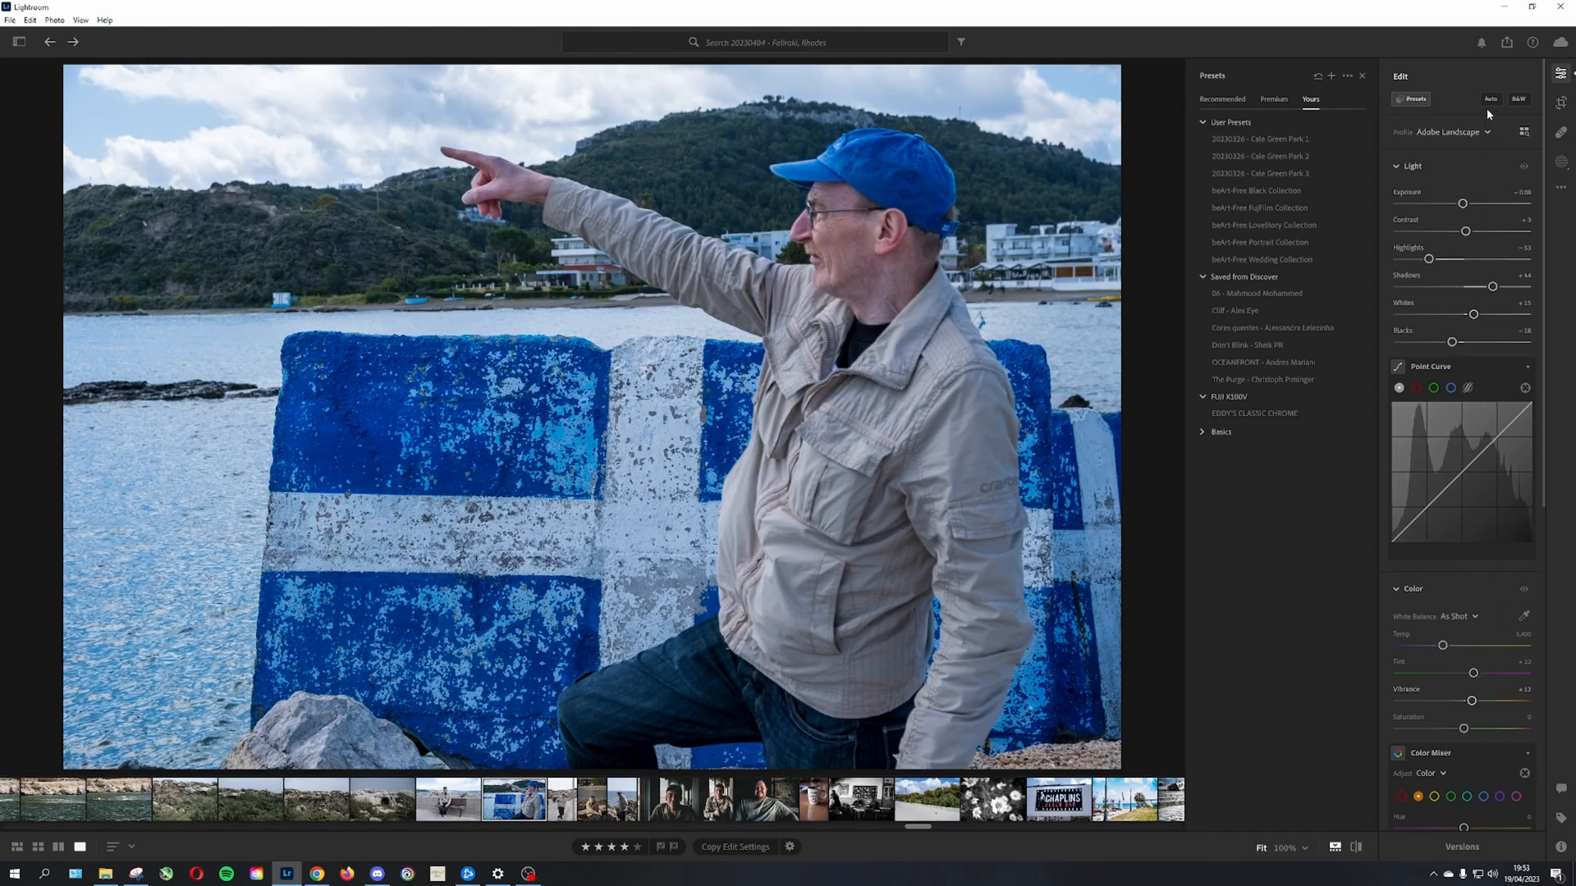
# Step: Try raising Texture across the whole photo, inspect the man's face up close, and reset Texture to 0
pyautogui.scroll(-6, 1460, 312)
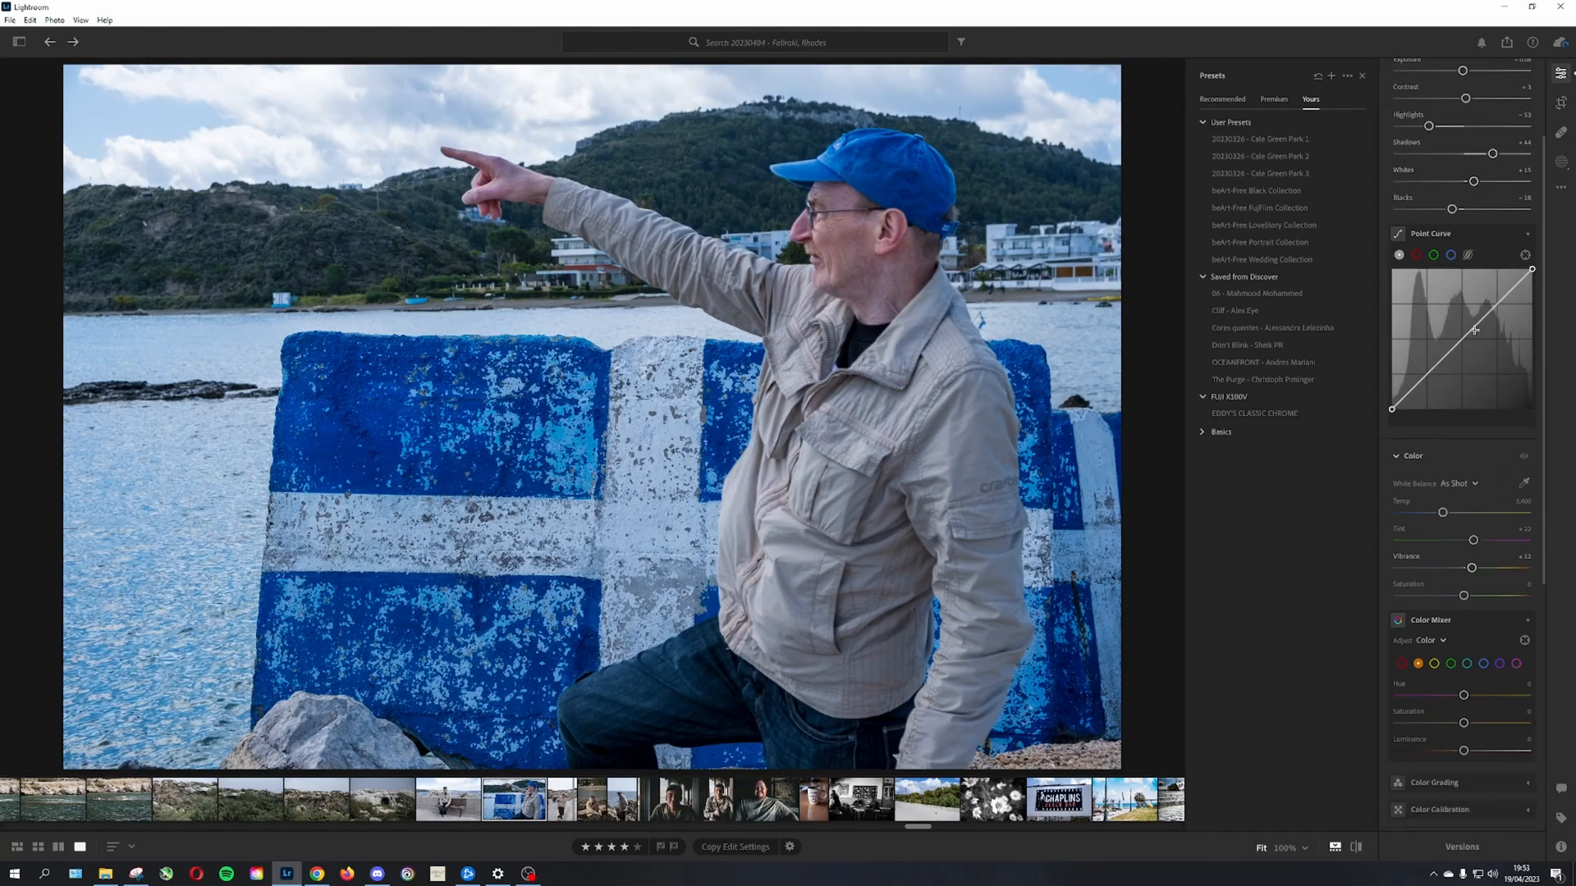
pyautogui.scroll(-1, 1469, 394)
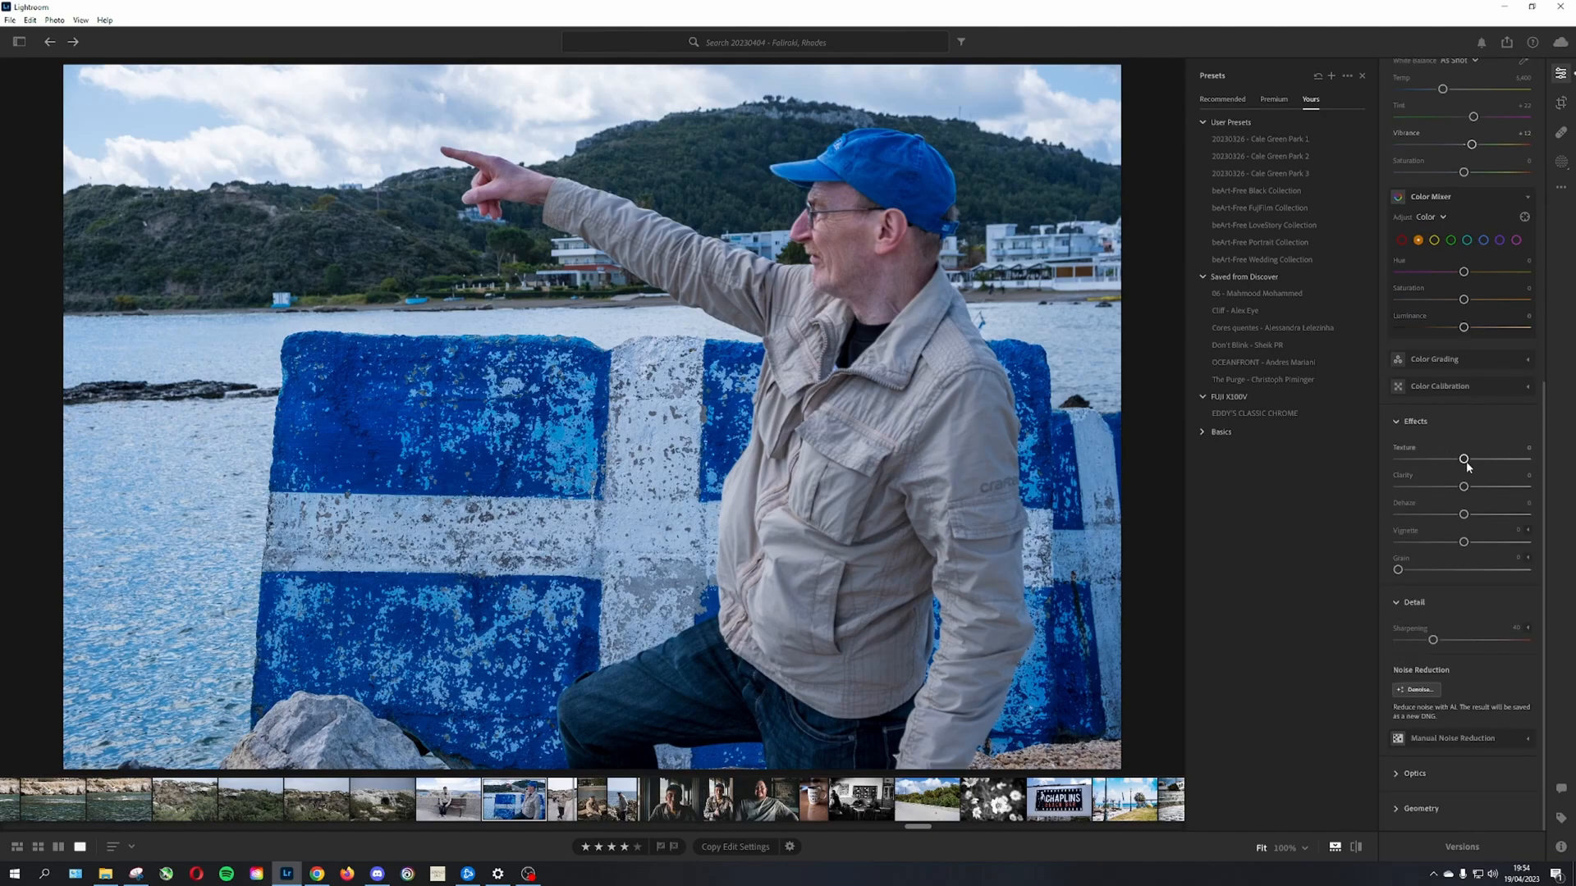
pyautogui.moveTo(1464, 465)
pyautogui.mouseDown()
pyautogui.moveTo(1507, 462)
pyautogui.moveTo(1470, 466)
pyautogui.mouseUp()
pyautogui.doubleClick(1470, 466)
pyautogui.click(837, 231)
pyautogui.click(832, 234)
pyautogui.moveTo(1464, 460); pyautogui.dragTo(1503, 459)
pyautogui.doubleClick(1502, 459)
# Step: Create a mask of the subject and expand its Light, Color and Effects adjustments
pyautogui.click(1568, 168)
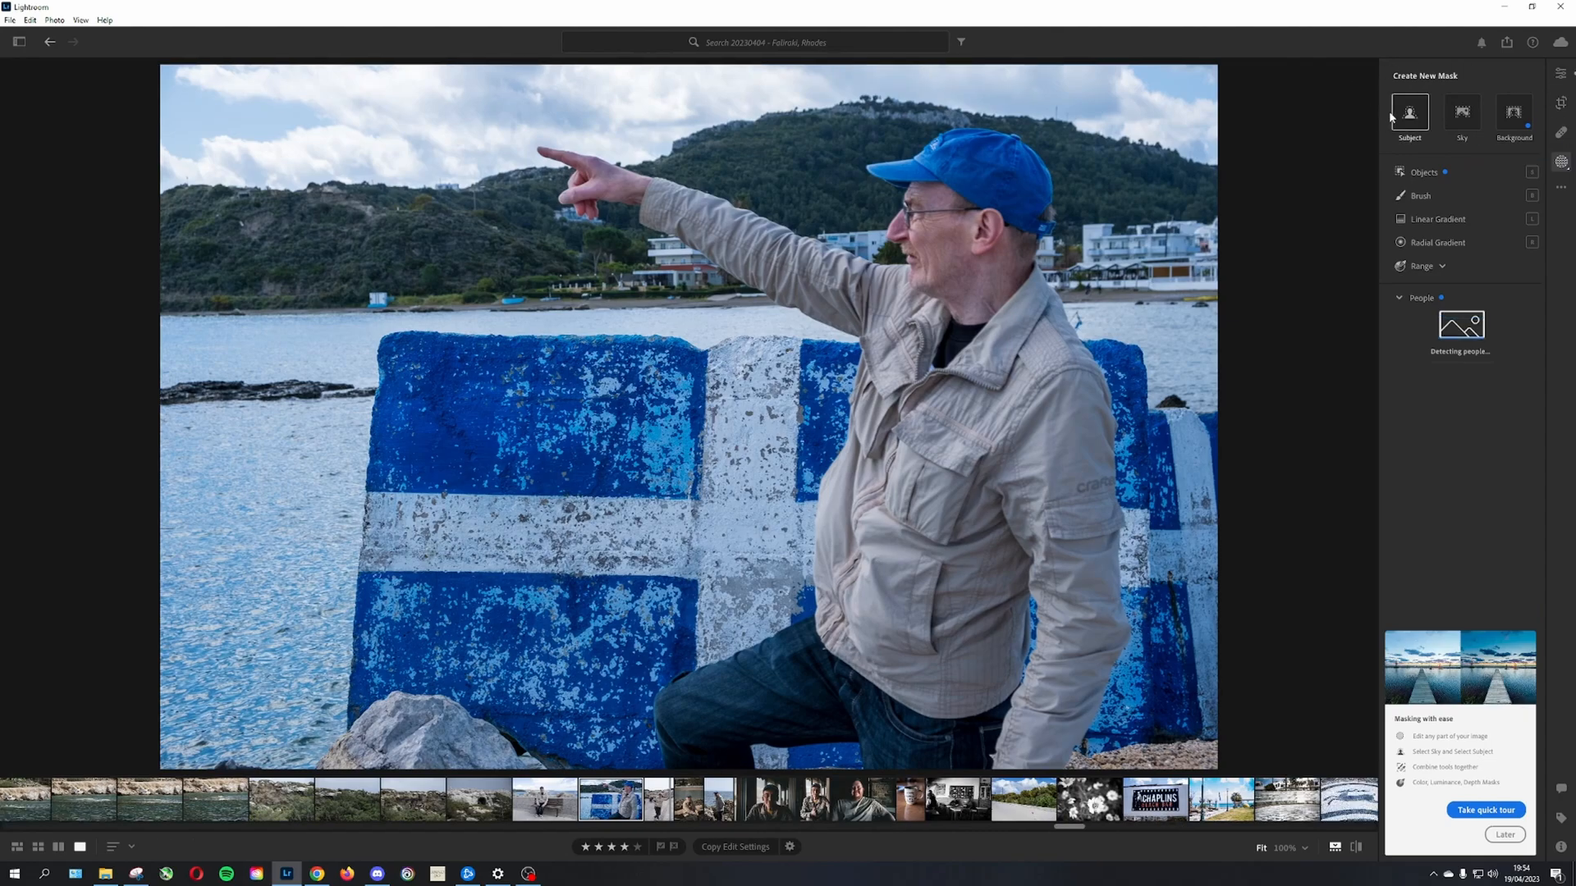
pyautogui.click(1409, 112)
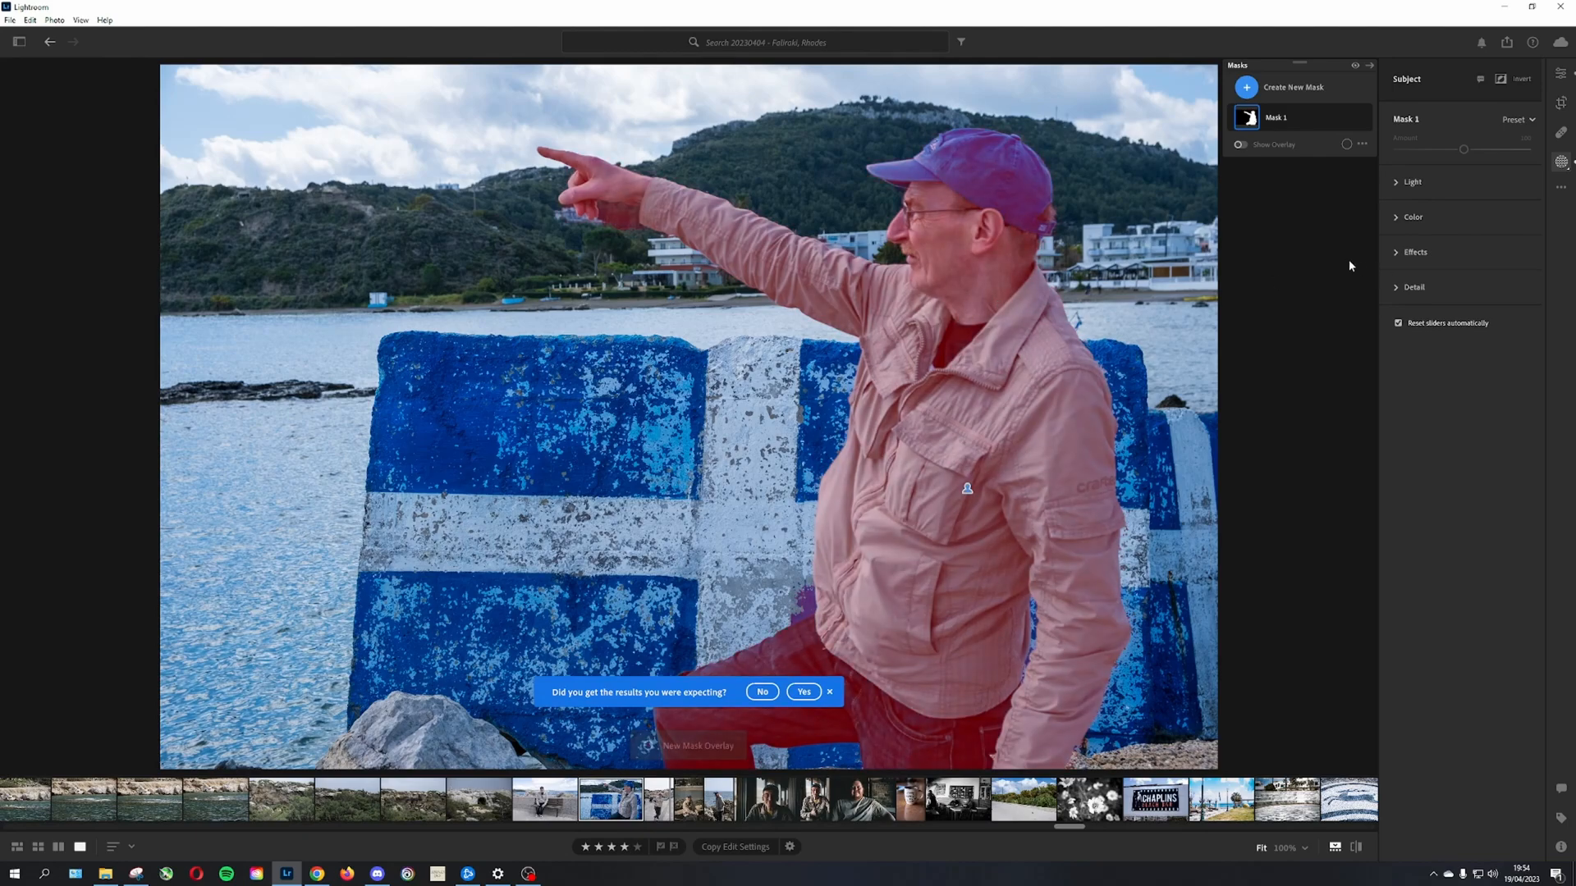
pyautogui.click(1395, 252)
pyautogui.click(1396, 216)
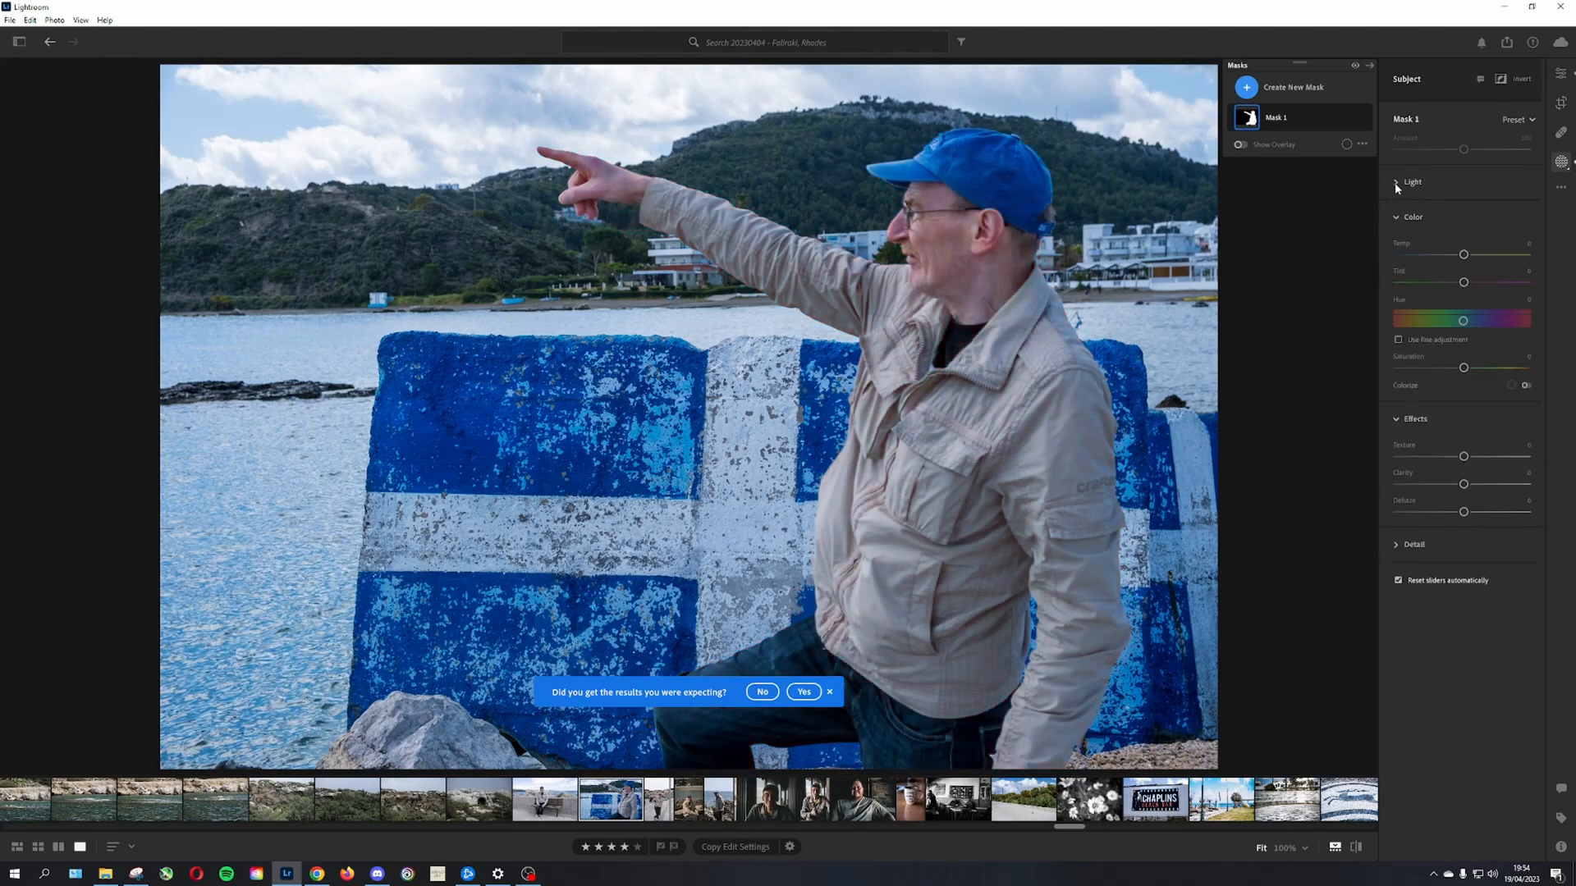
pyautogui.click(1396, 182)
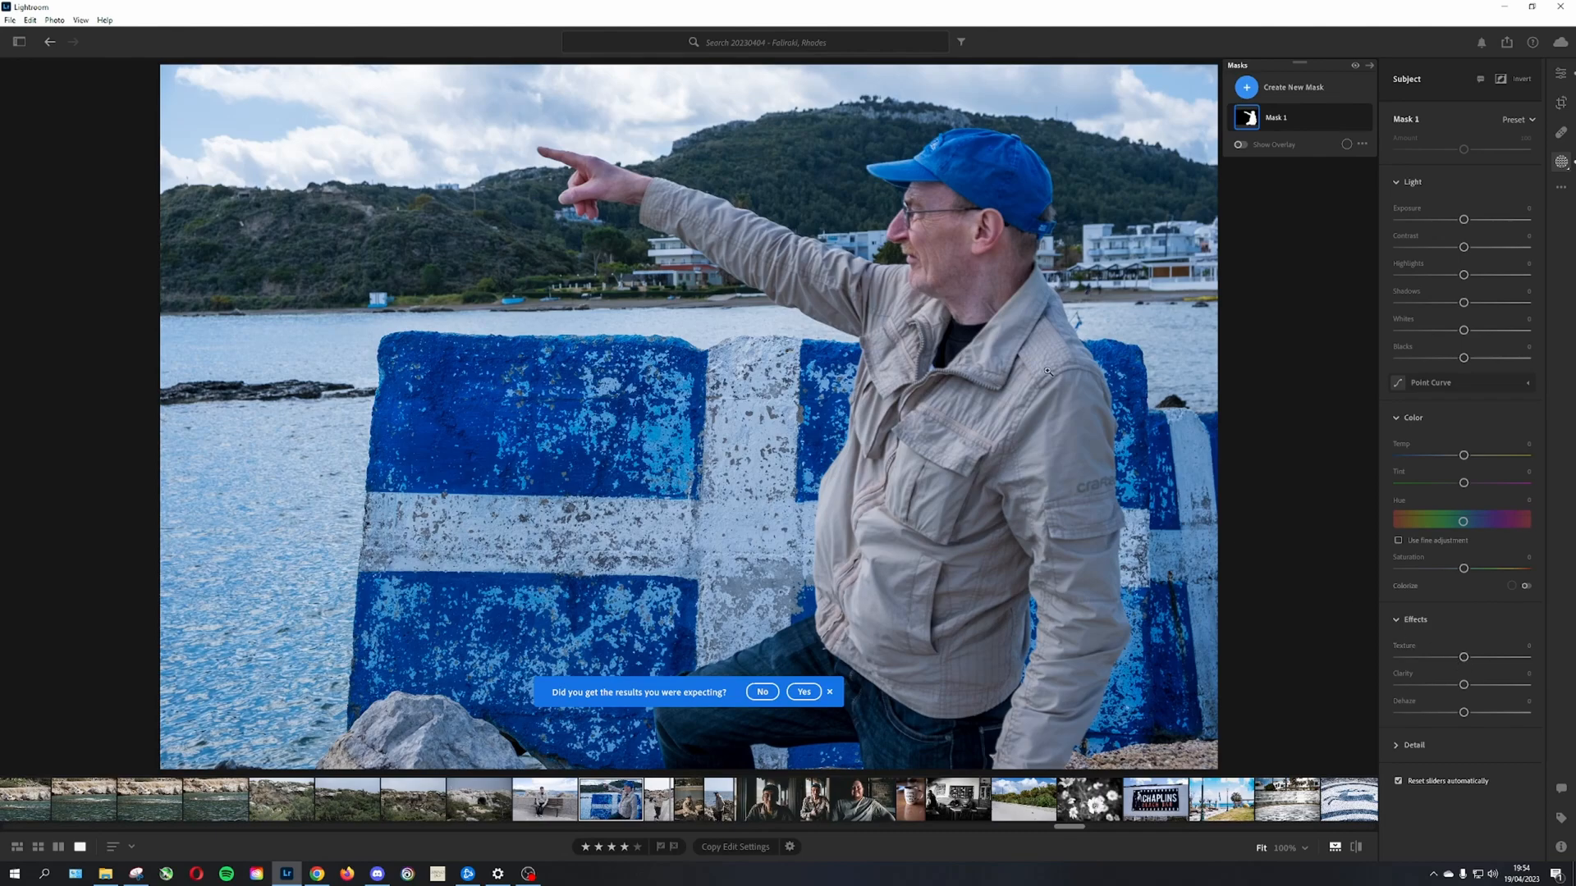
pyautogui.moveTo(955, 465)
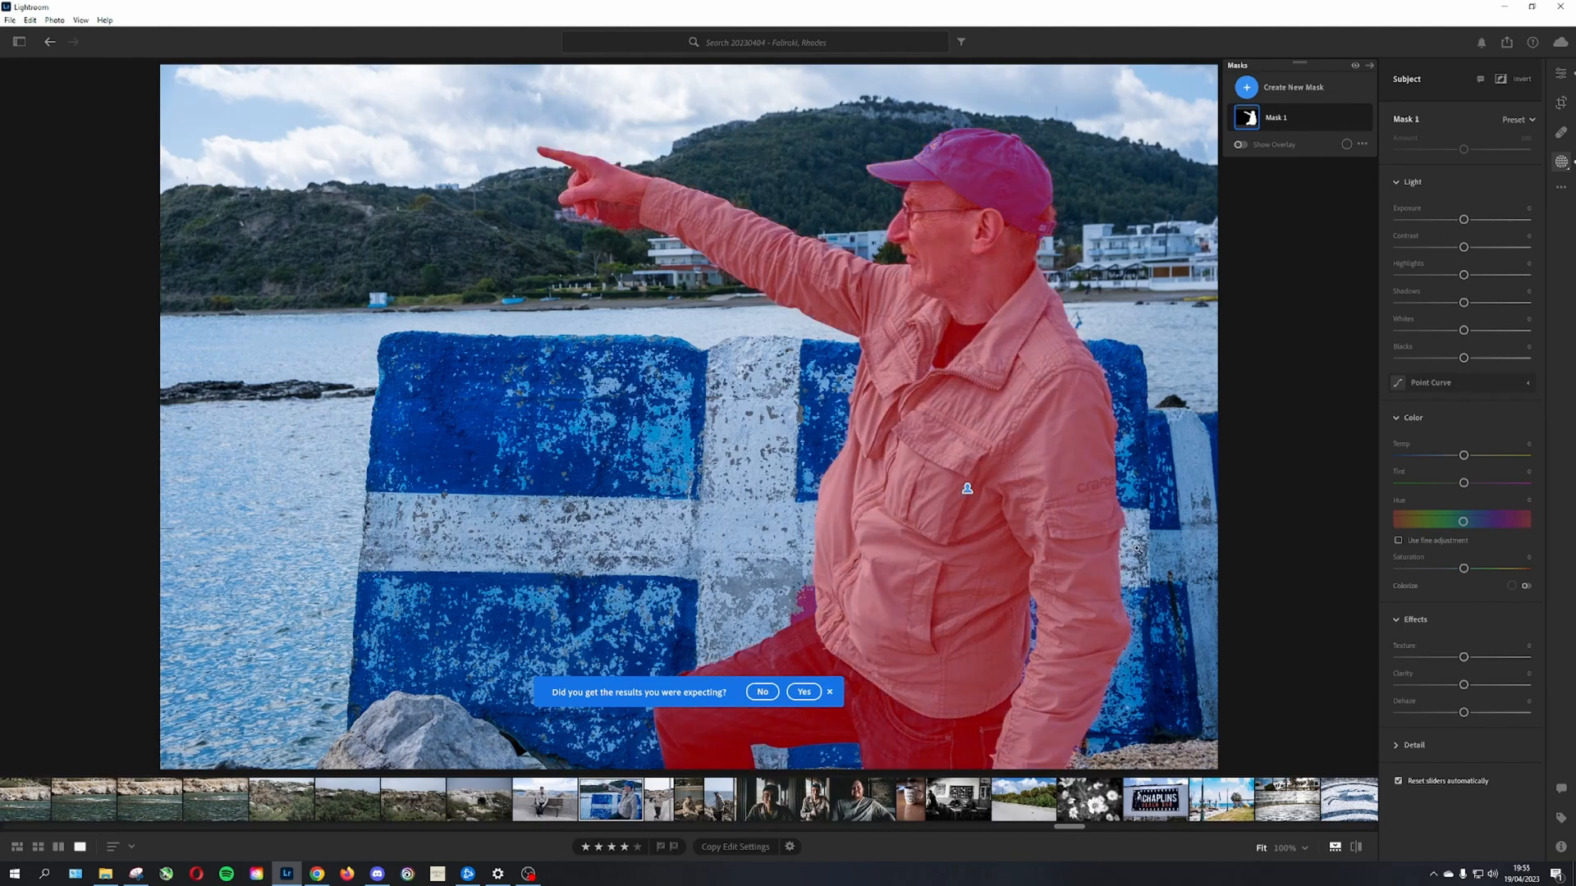
# Step: Set the subject mask's Texture to +29, Clarity to +12 and Dehaze to +7
pyautogui.moveTo(1465, 659); pyautogui.dragTo(1496, 666)
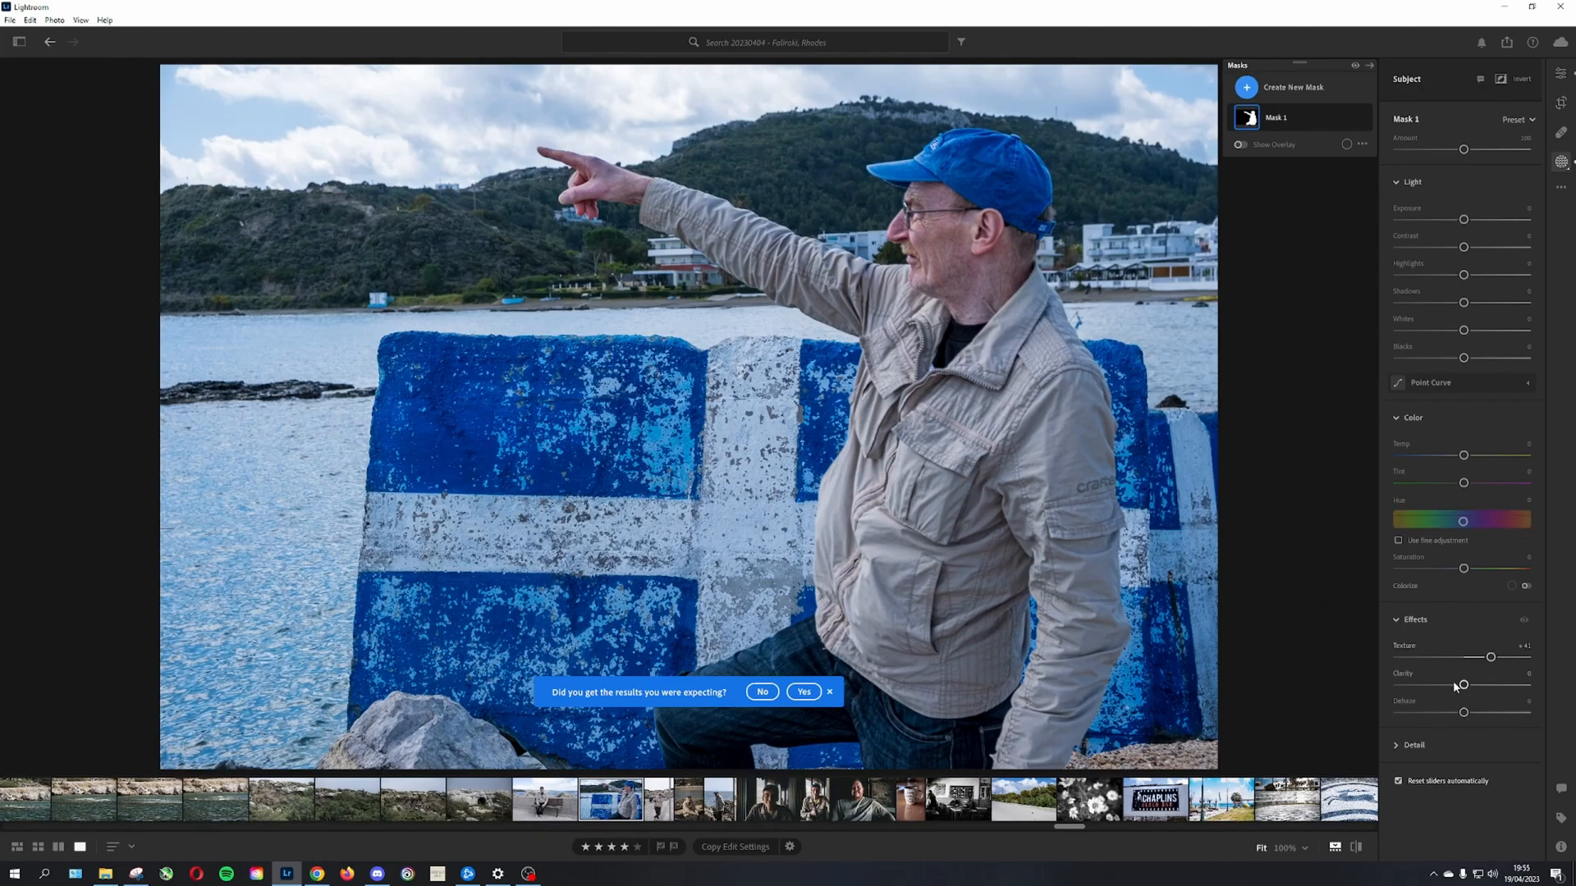
pyautogui.moveTo(1461, 690)
pyautogui.mouseDown()
pyautogui.moveTo(1524, 687)
pyautogui.moveTo(1491, 687)
pyautogui.mouseUp()
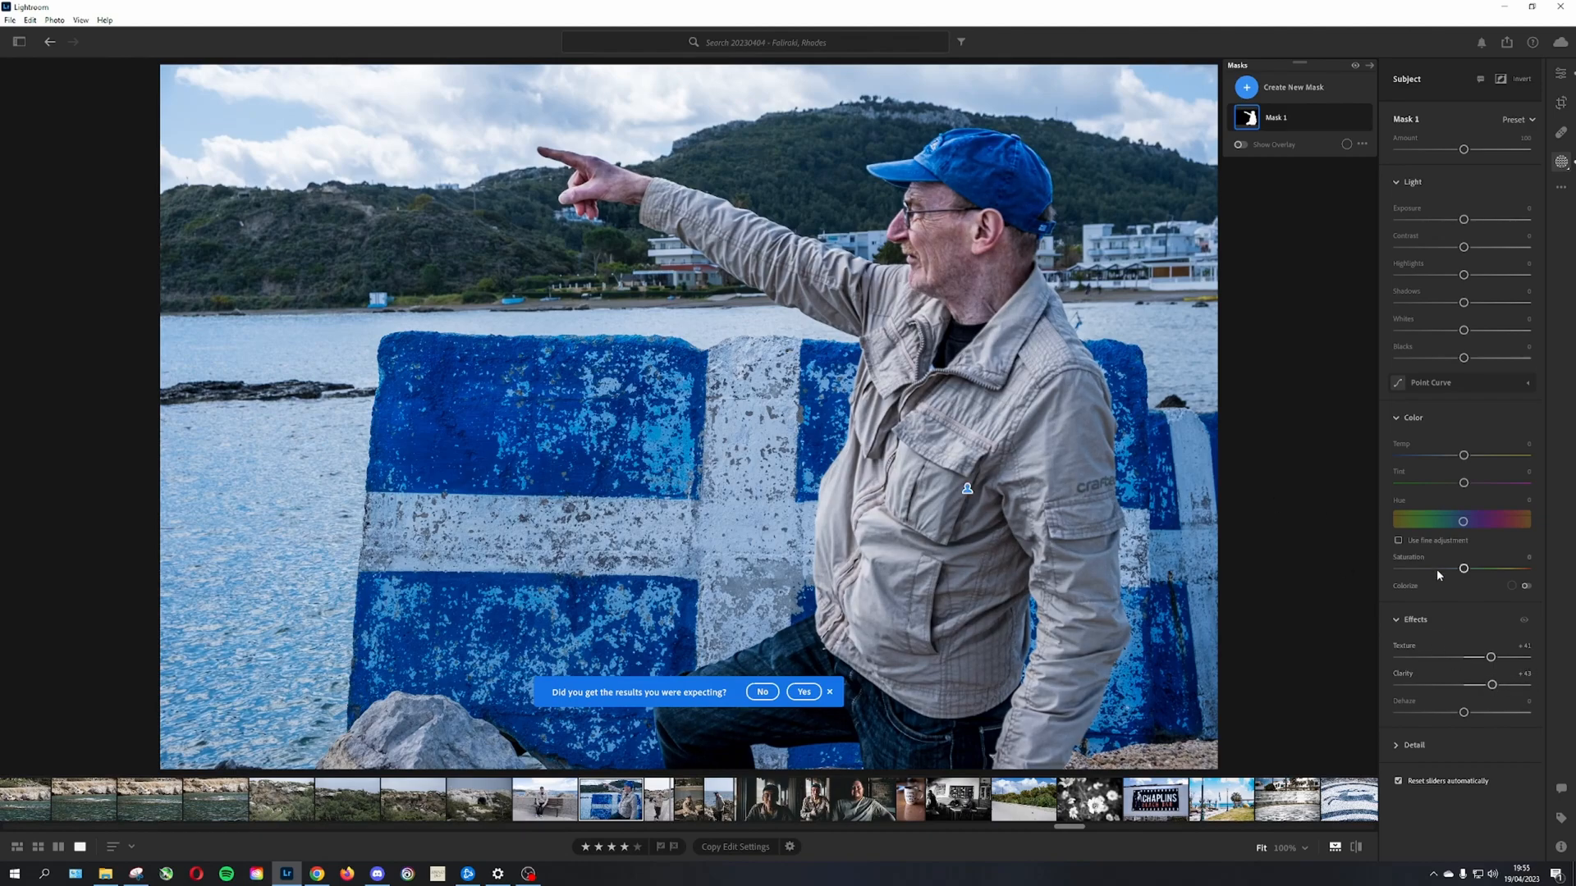
pyautogui.moveTo(1491, 686); pyautogui.dragTo(1469, 714)
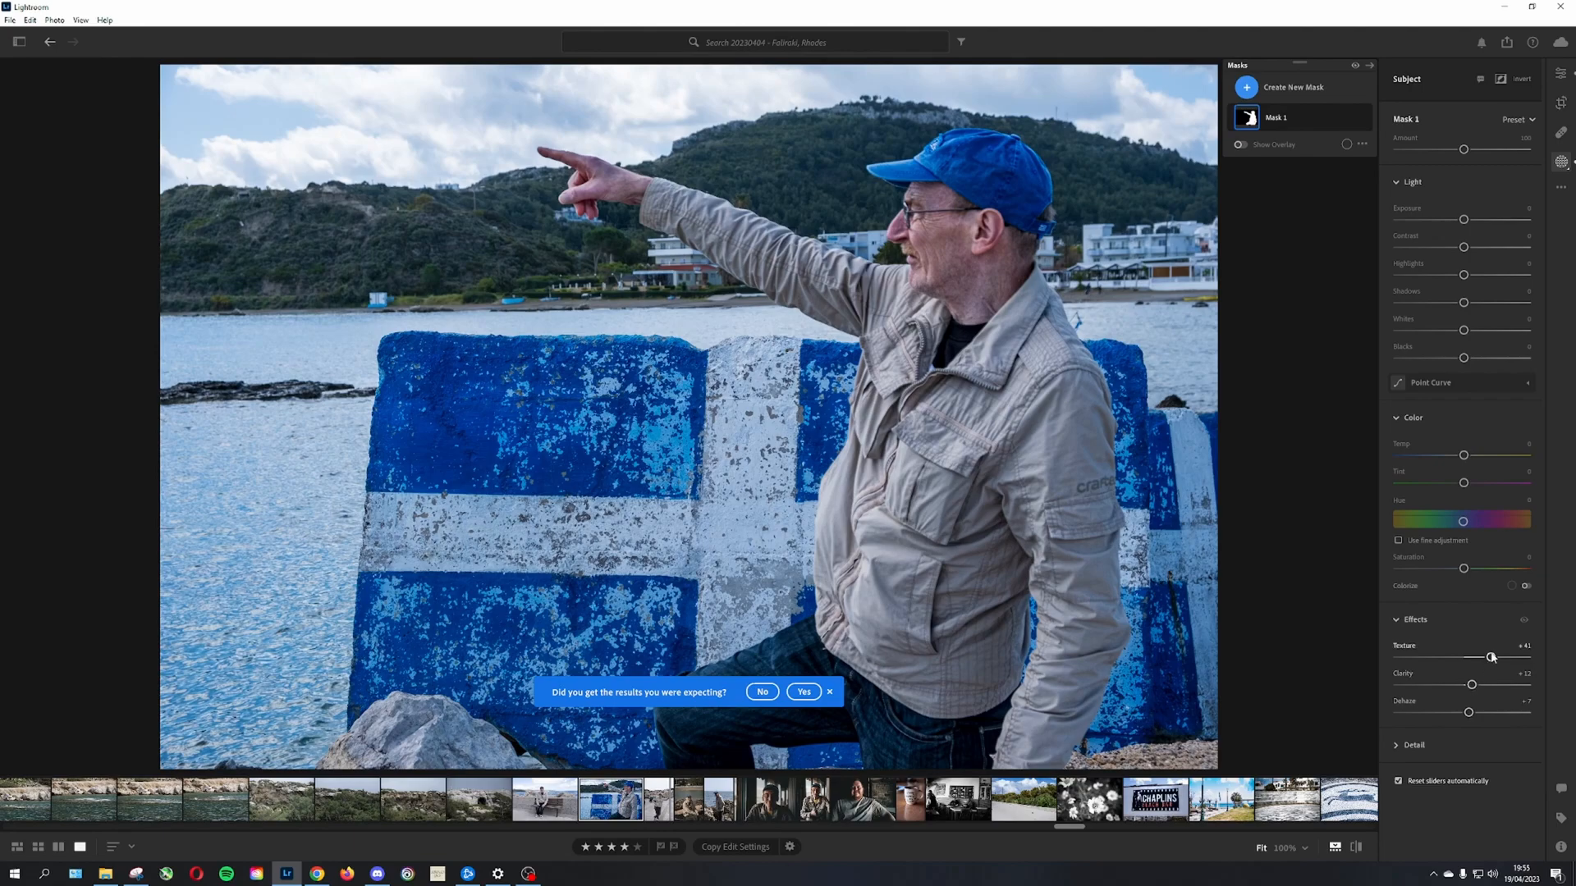
pyautogui.moveTo(1491, 659); pyautogui.dragTo(1484, 661)
# Step: Duplicate and invert the subject mask to target the background
pyautogui.rightClick(1347, 116)
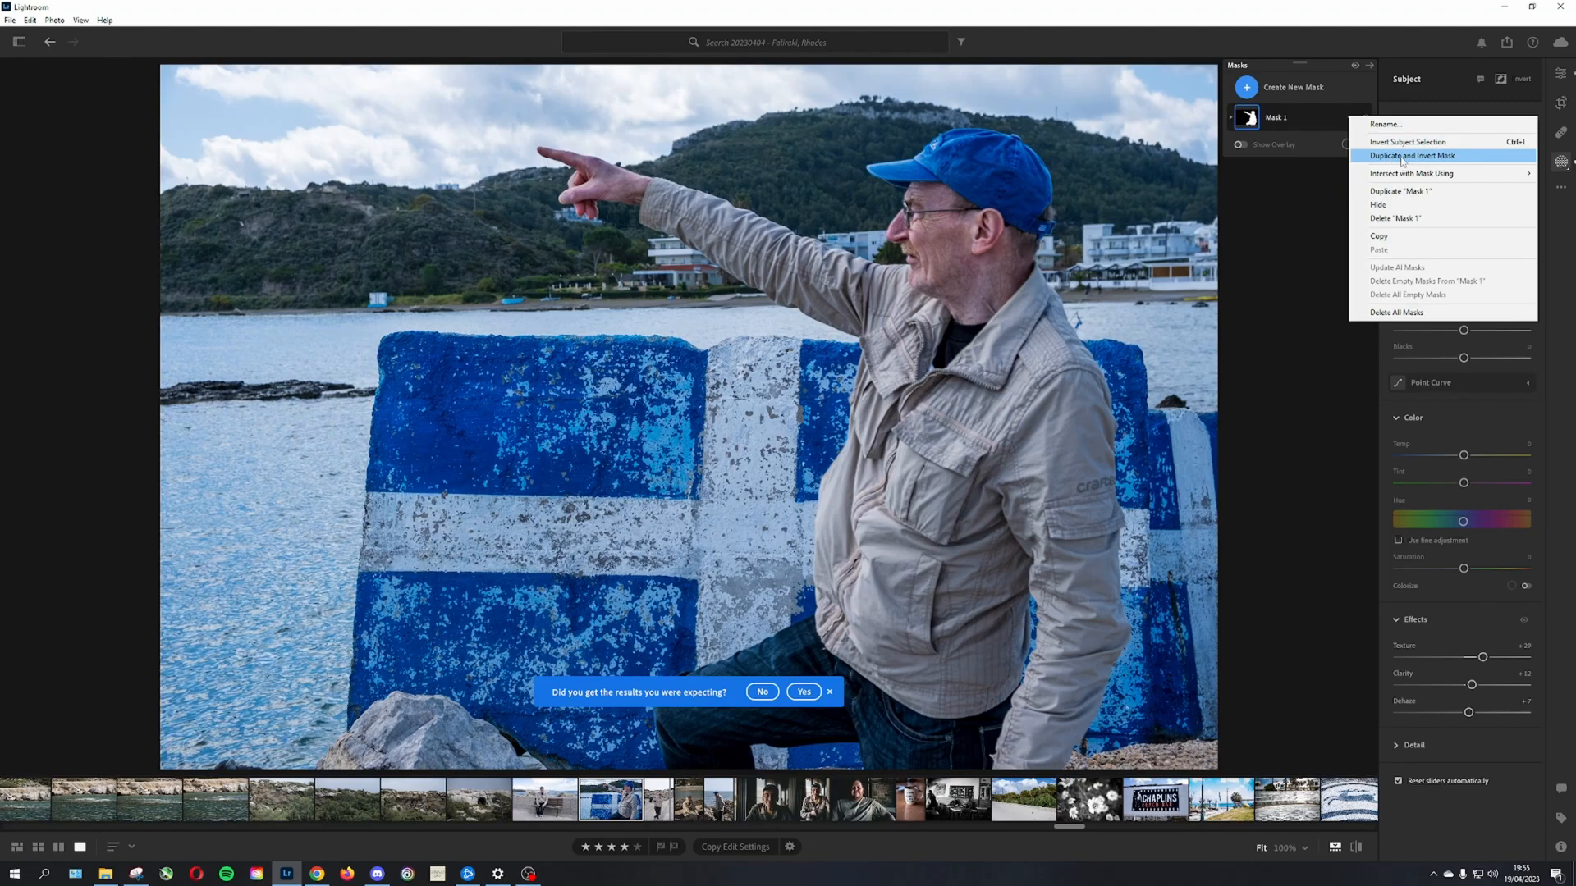
pyautogui.click(1444, 158)
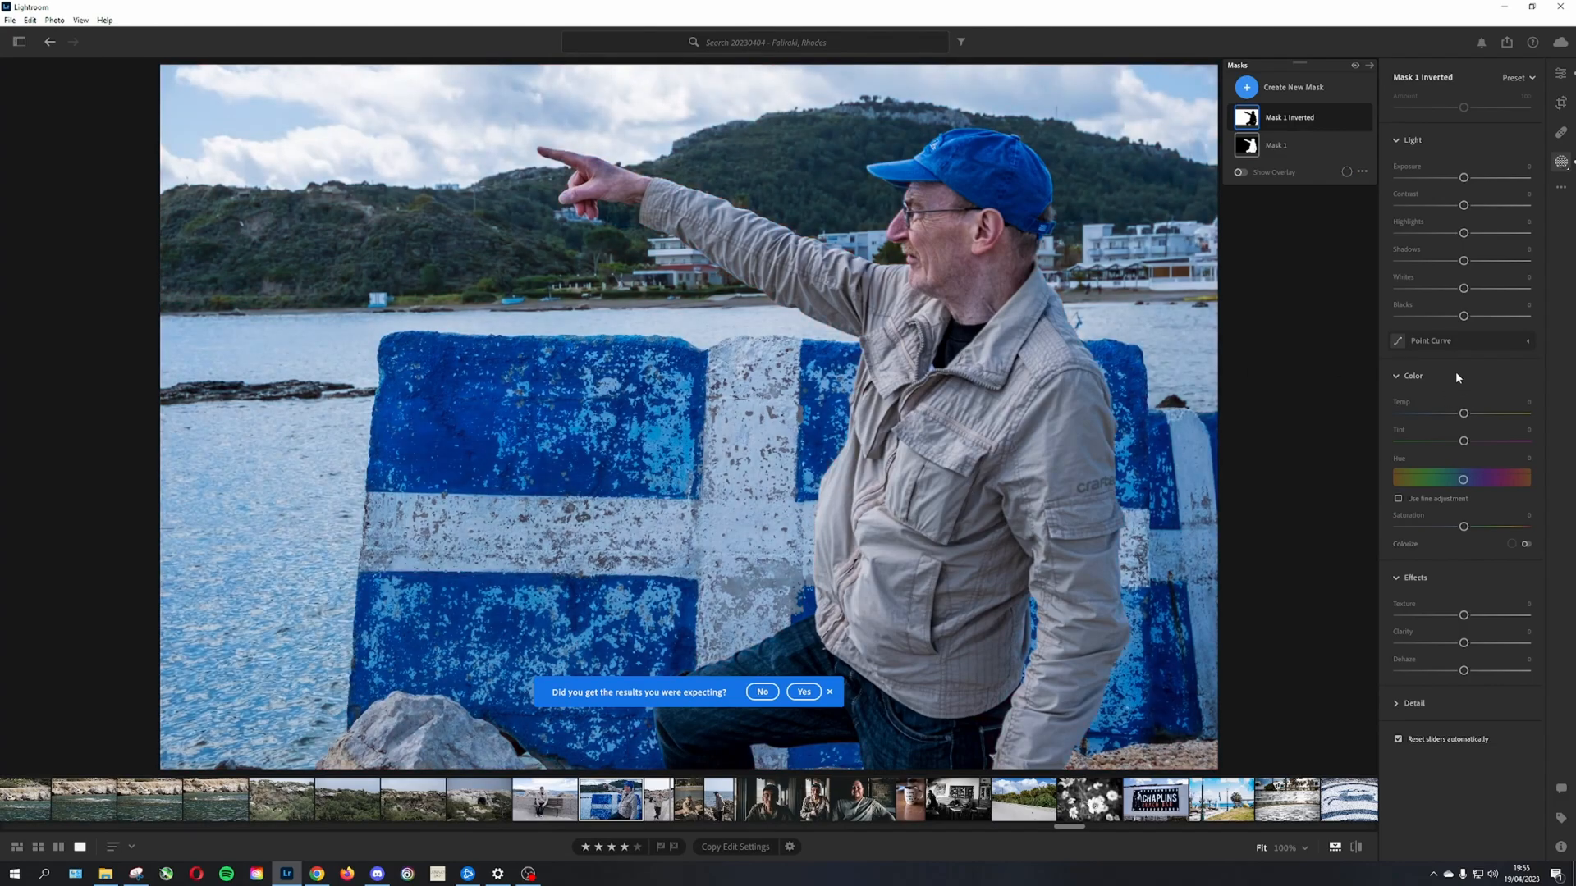
# Step: Try darkening the background strongly with the inverted mask's Exposure, and reset it to 0
pyautogui.moveTo(1464, 178); pyautogui.dragTo(1401, 182)
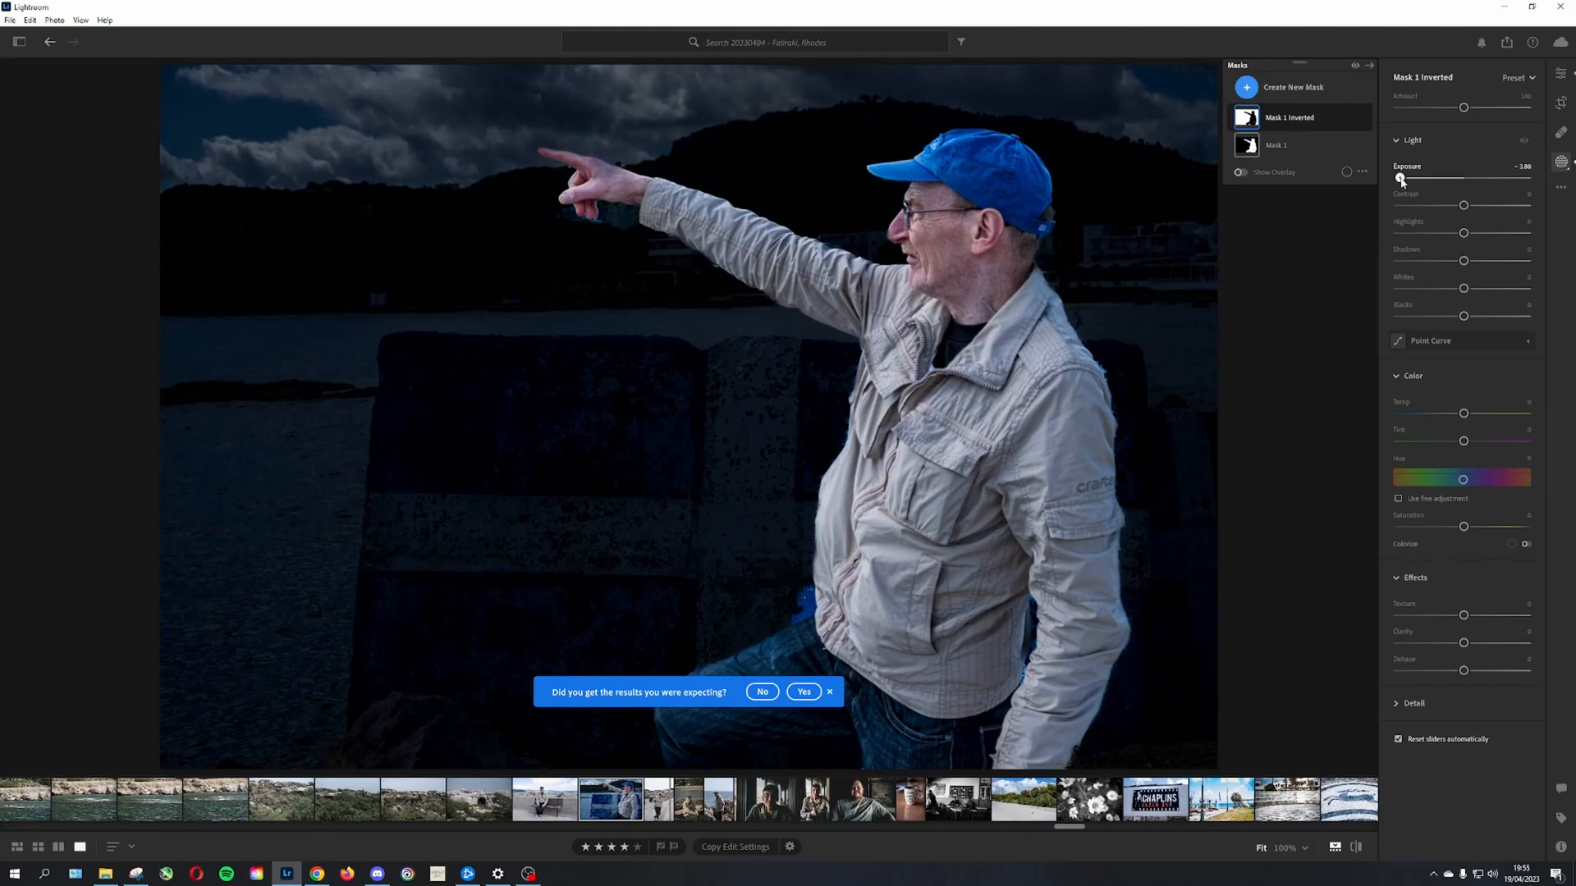
pyautogui.doubleClick(1416, 184)
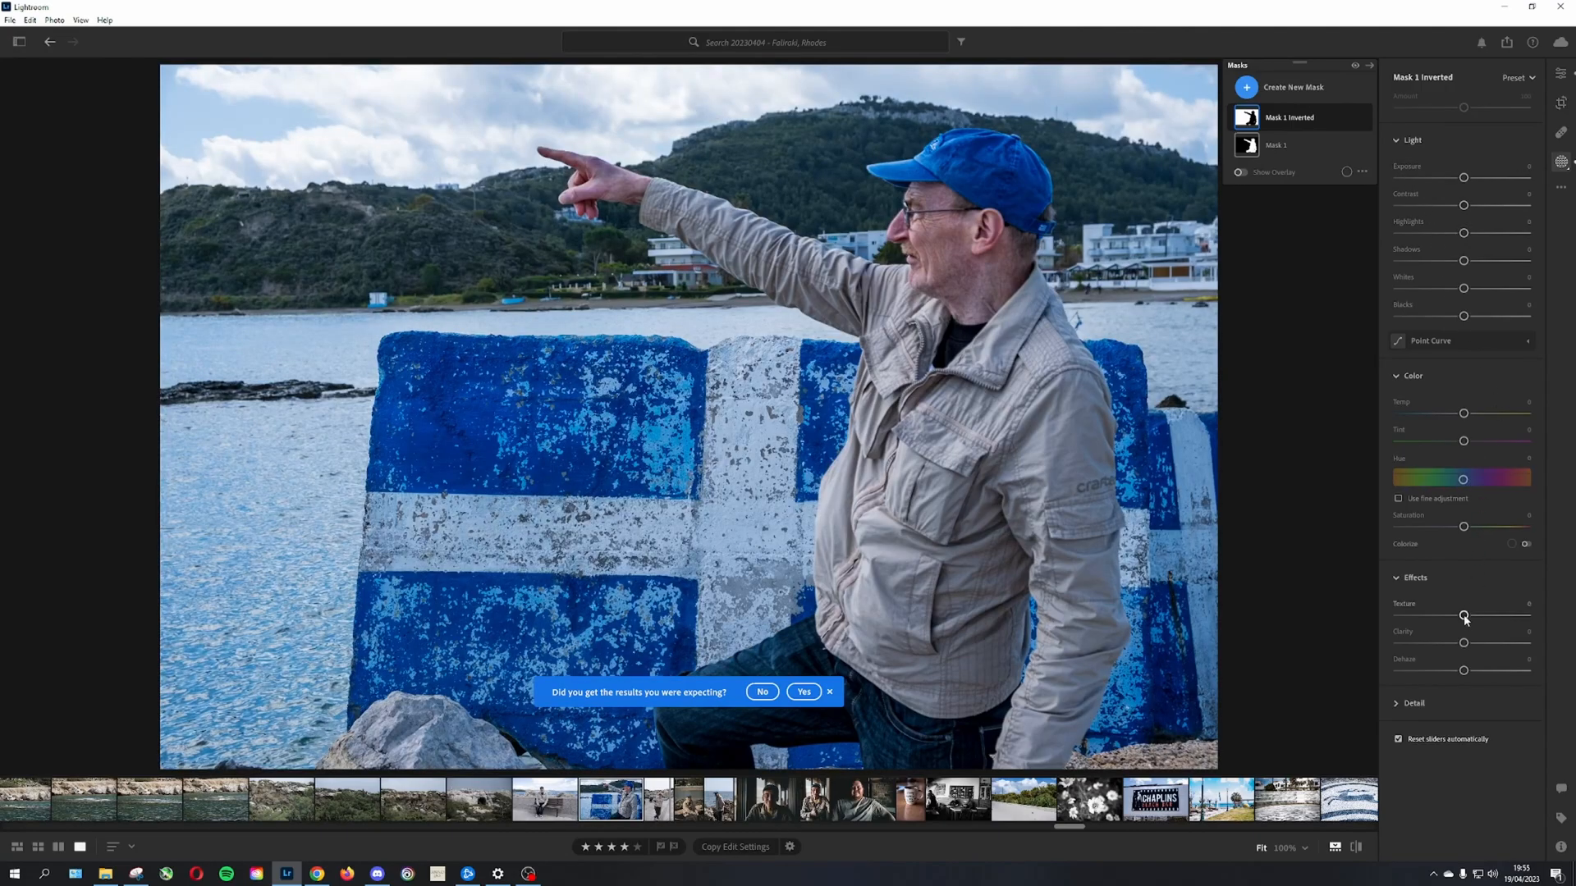
# Step: Set the inverted background mask's Texture to -23 and Clarity to -13, and return to the main edit adjustments
pyautogui.moveTo(1465, 619)
pyautogui.mouseDown()
pyautogui.moveTo(1432, 618)
pyautogui.moveTo(1456, 647)
pyautogui.mouseUp()
pyautogui.click(804, 691)
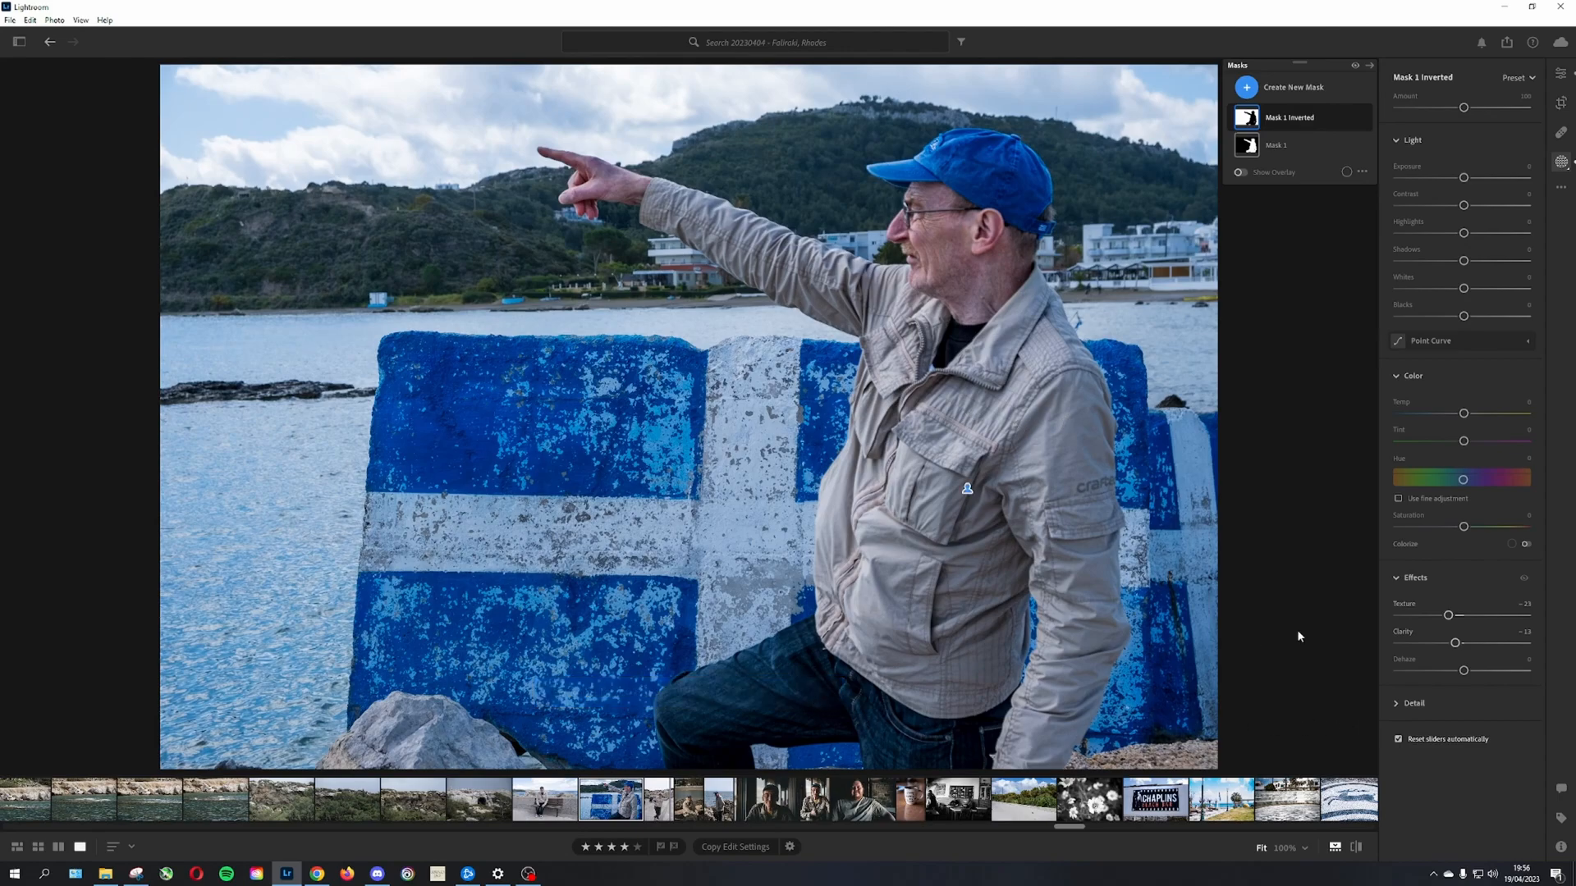
pyautogui.click(1554, 74)
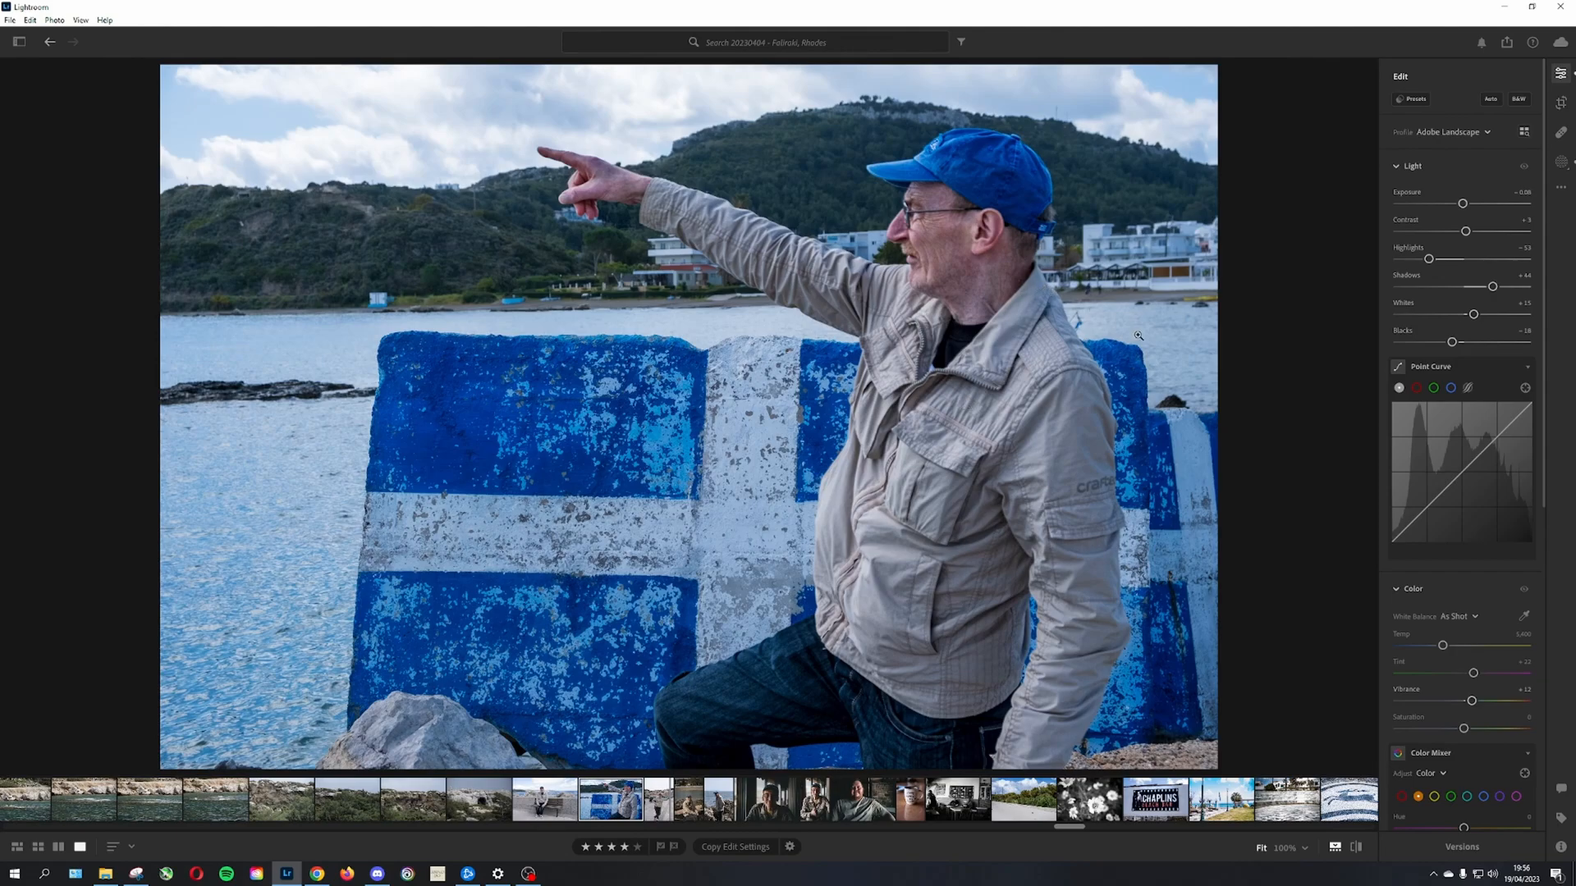
# Step: Try saturation changes on the blue and aqua ranges in the Color Mixer, and adjust the green and yellow ranges
pyautogui.scroll(-5, 1465, 427)
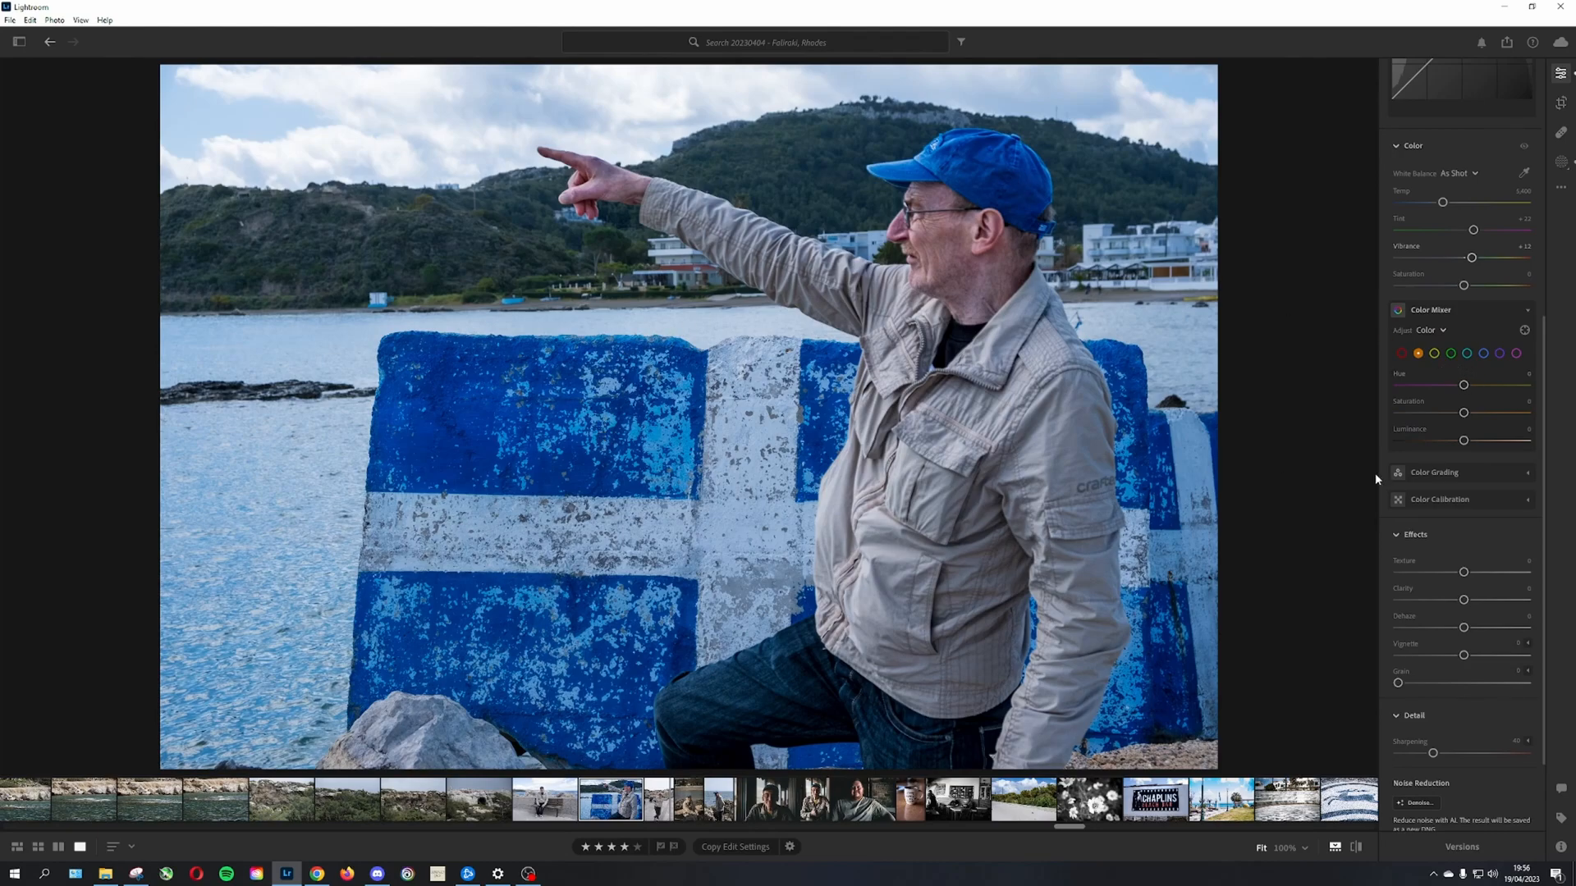
pyautogui.click(1483, 353)
pyautogui.moveTo(1464, 413)
pyautogui.mouseDown()
pyautogui.moveTo(1514, 413)
pyautogui.moveTo(1424, 415)
pyautogui.moveTo(1491, 411)
pyautogui.moveTo(1476, 415)
pyautogui.mouseUp()
pyautogui.doubleClick(1435, 415)
pyautogui.click(1466, 352)
pyautogui.doubleClick(1473, 414)
pyautogui.click(1450, 353)
pyautogui.moveTo(1464, 416)
pyautogui.mouseDown()
pyautogui.moveTo(1520, 404)
pyautogui.moveTo(1408, 442)
pyautogui.moveTo(1512, 413)
pyautogui.moveTo(1484, 418)
pyautogui.mouseUp()
pyautogui.click(1433, 353)
pyautogui.moveTo(1496, 414); pyautogui.dragTo(1451, 442)
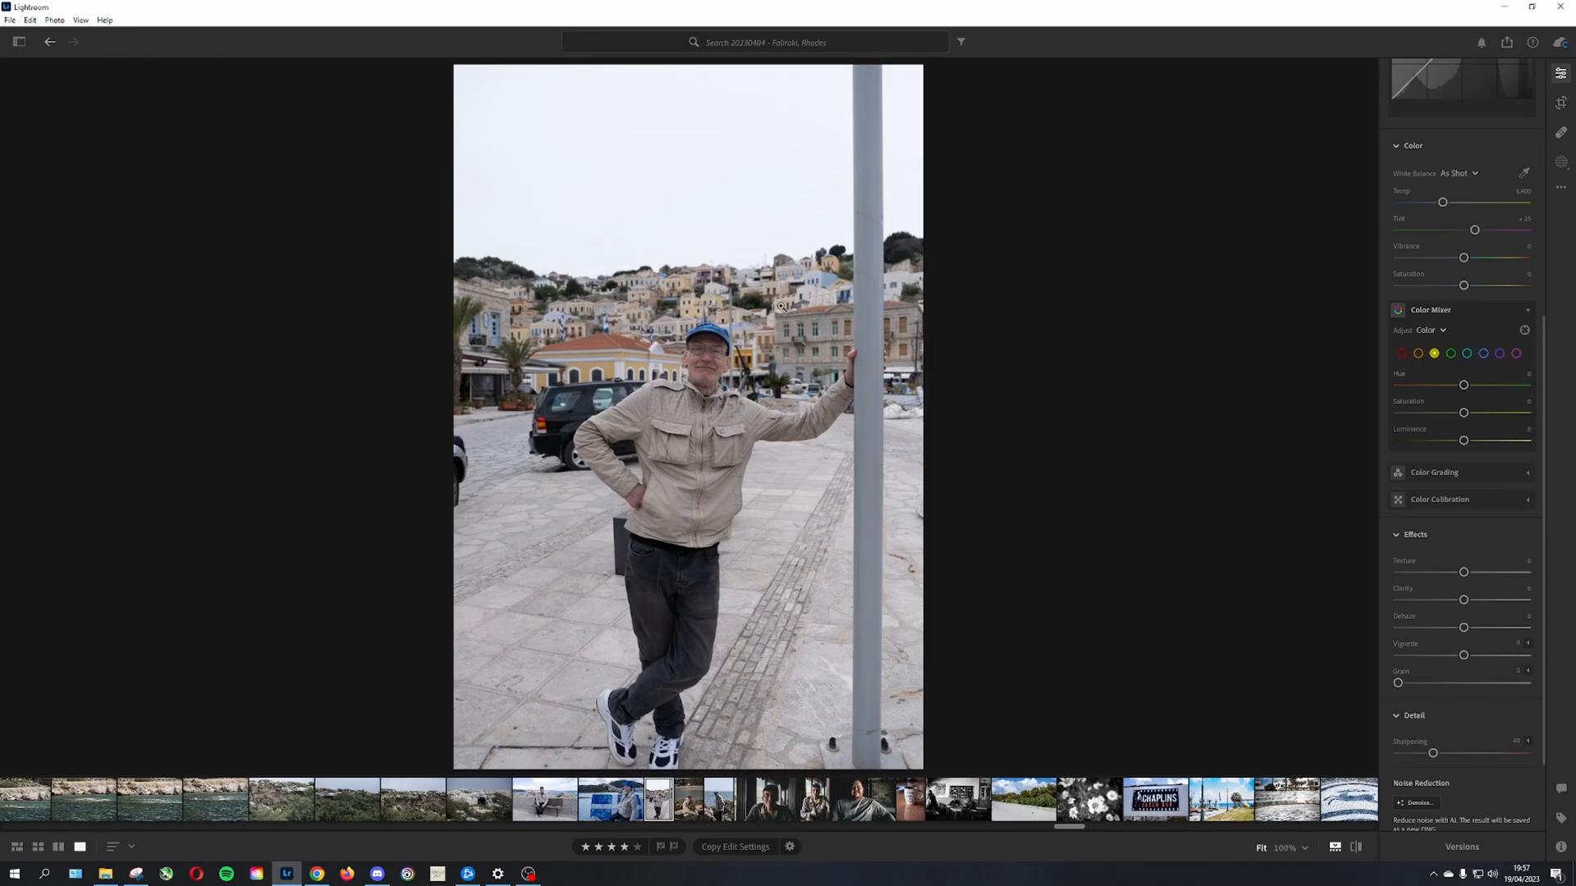
# Step: Apply the Adobe Landscape profile to the portrait of the man leaning on the pole
pyautogui.scroll(6, 1444, 328)
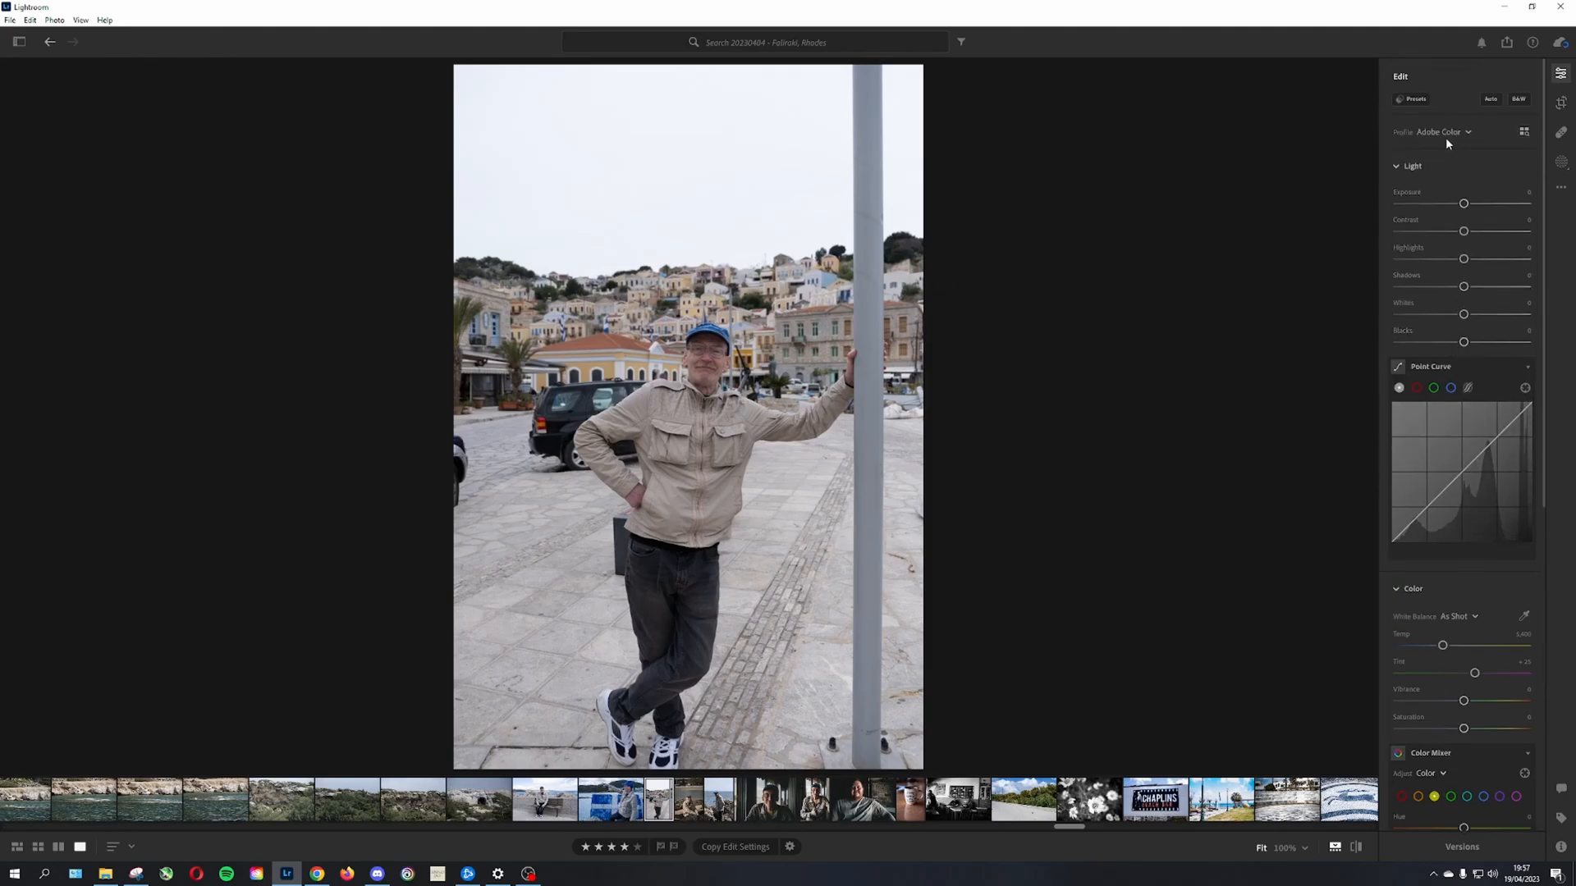
pyautogui.click(1441, 134)
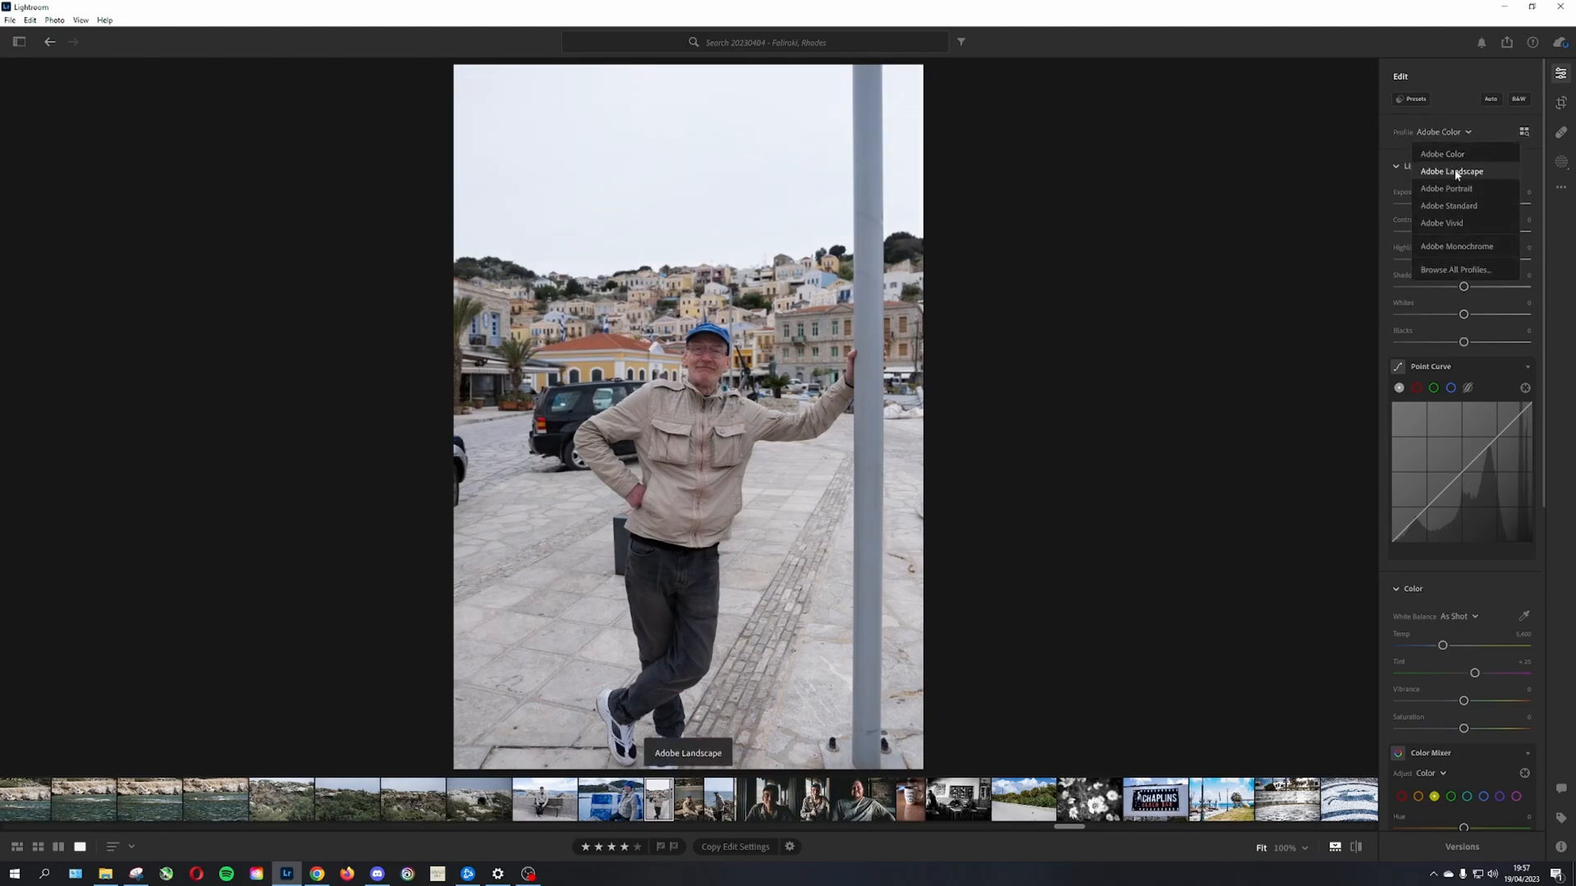
pyautogui.press('Escape')
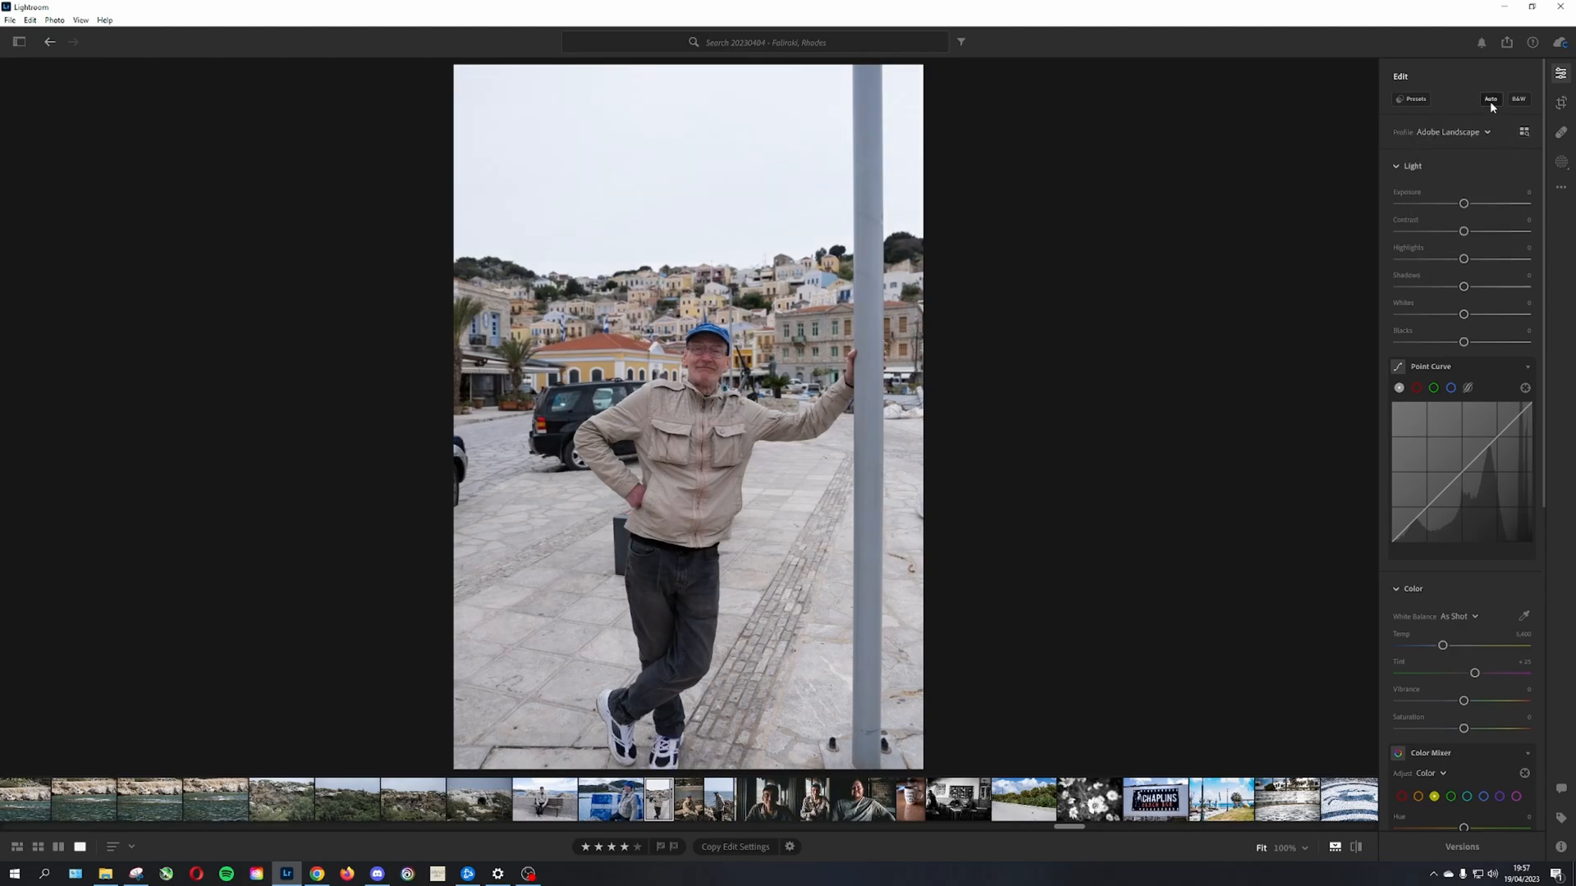
# Step: Apply automatic adjustments to the portrait and set Highlights to -26 and Shadows to +17
pyautogui.click(1489, 101)
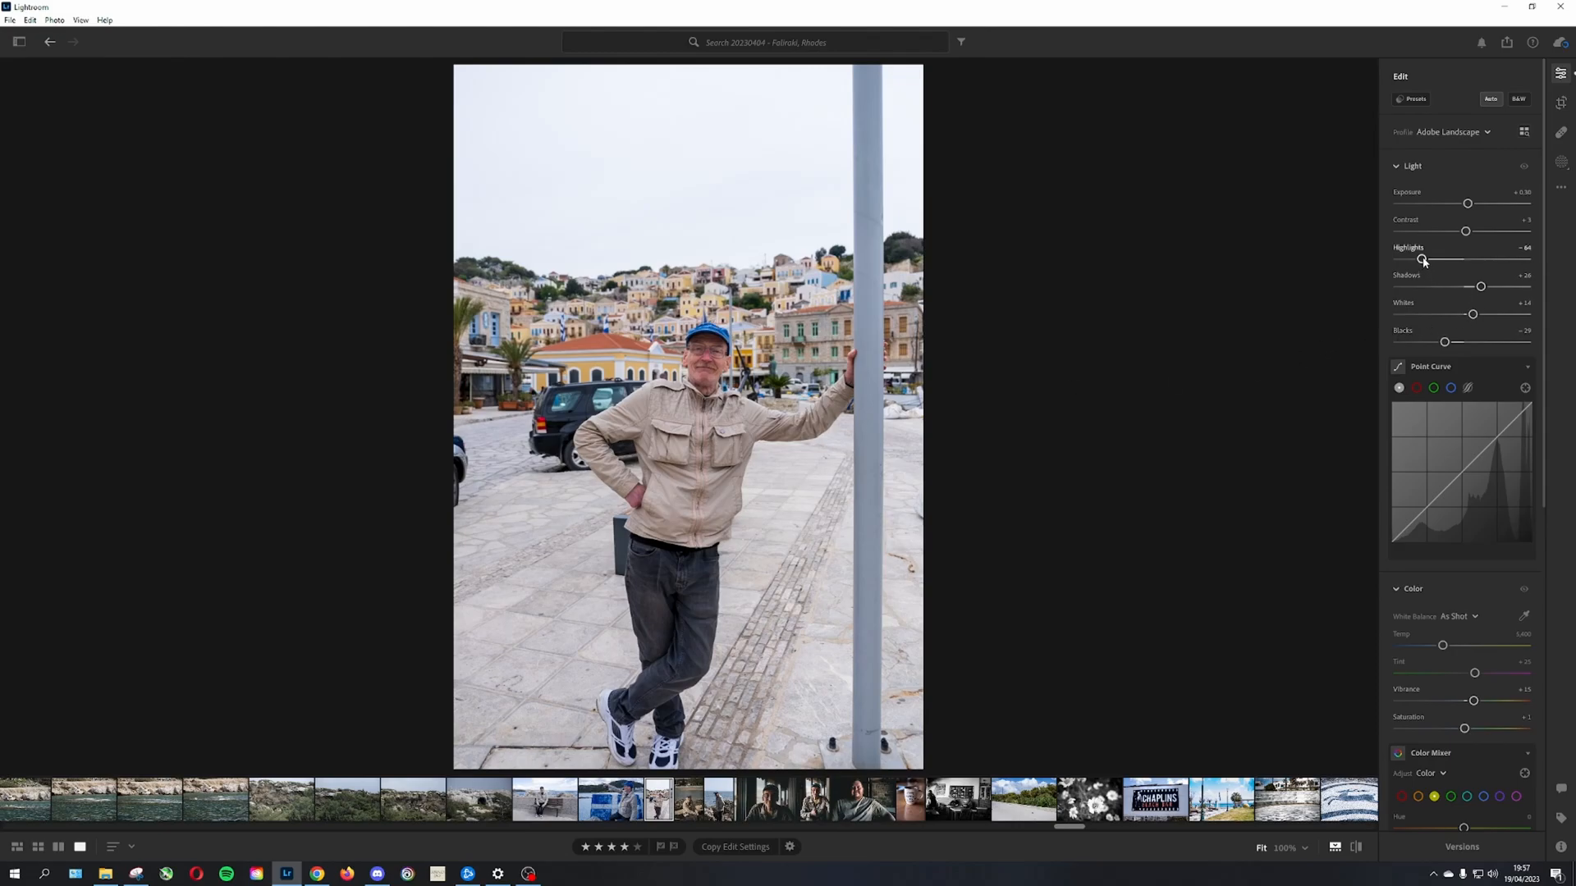
pyautogui.moveTo(1421, 259); pyautogui.dragTo(1450, 268)
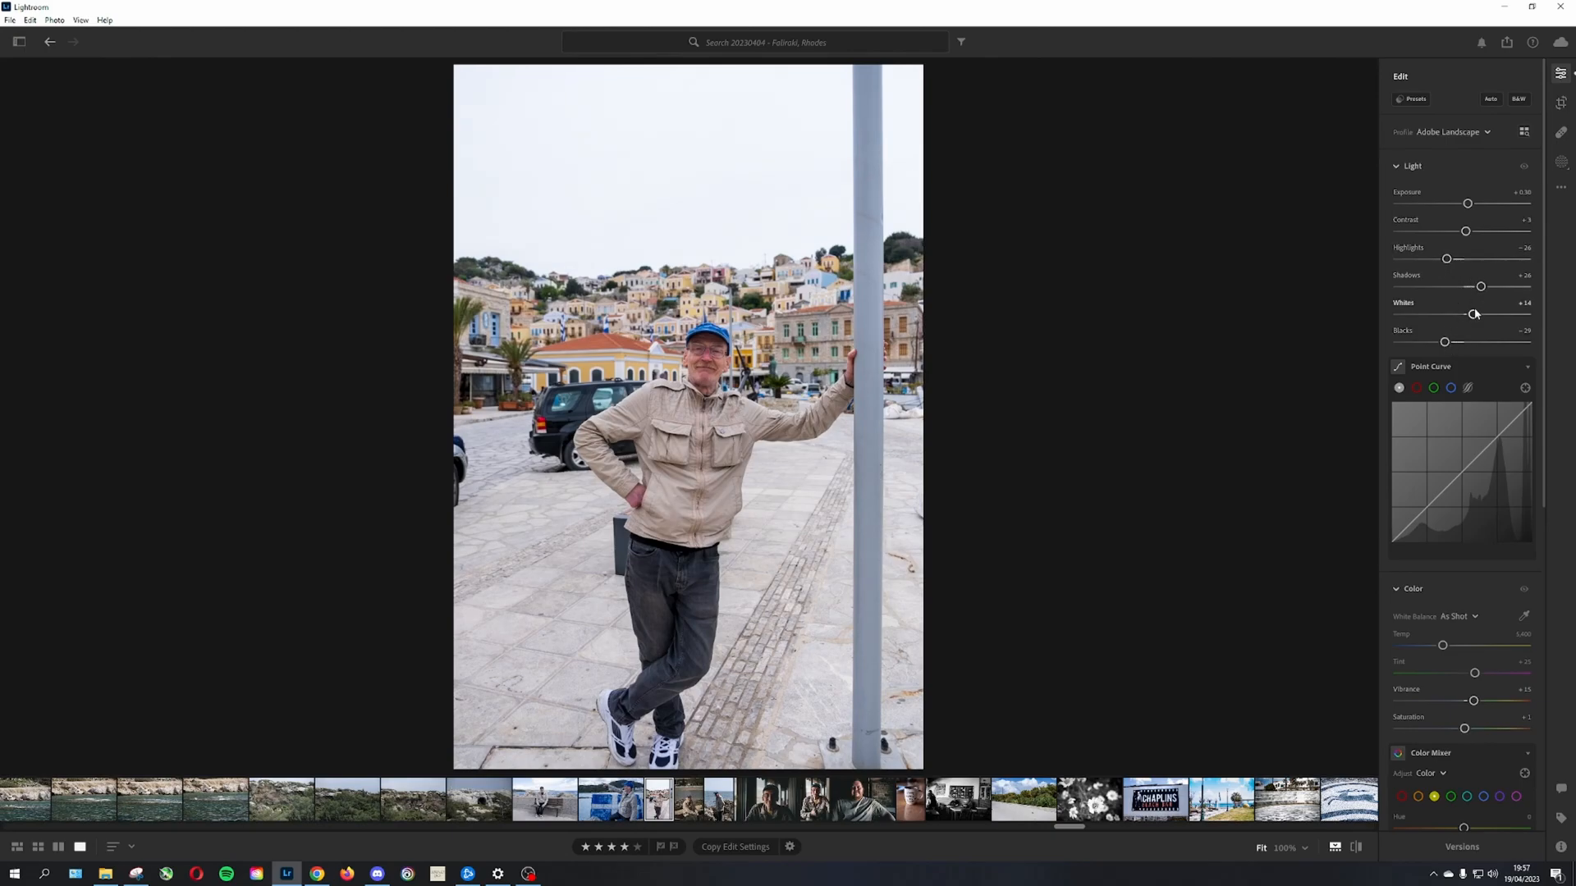
pyautogui.moveTo(1482, 288); pyautogui.dragTo(1475, 291)
# Step: Set the photo's Texture to +36, Clarity to +12 and Vignette to -40
pyautogui.scroll(-5, 1481, 316)
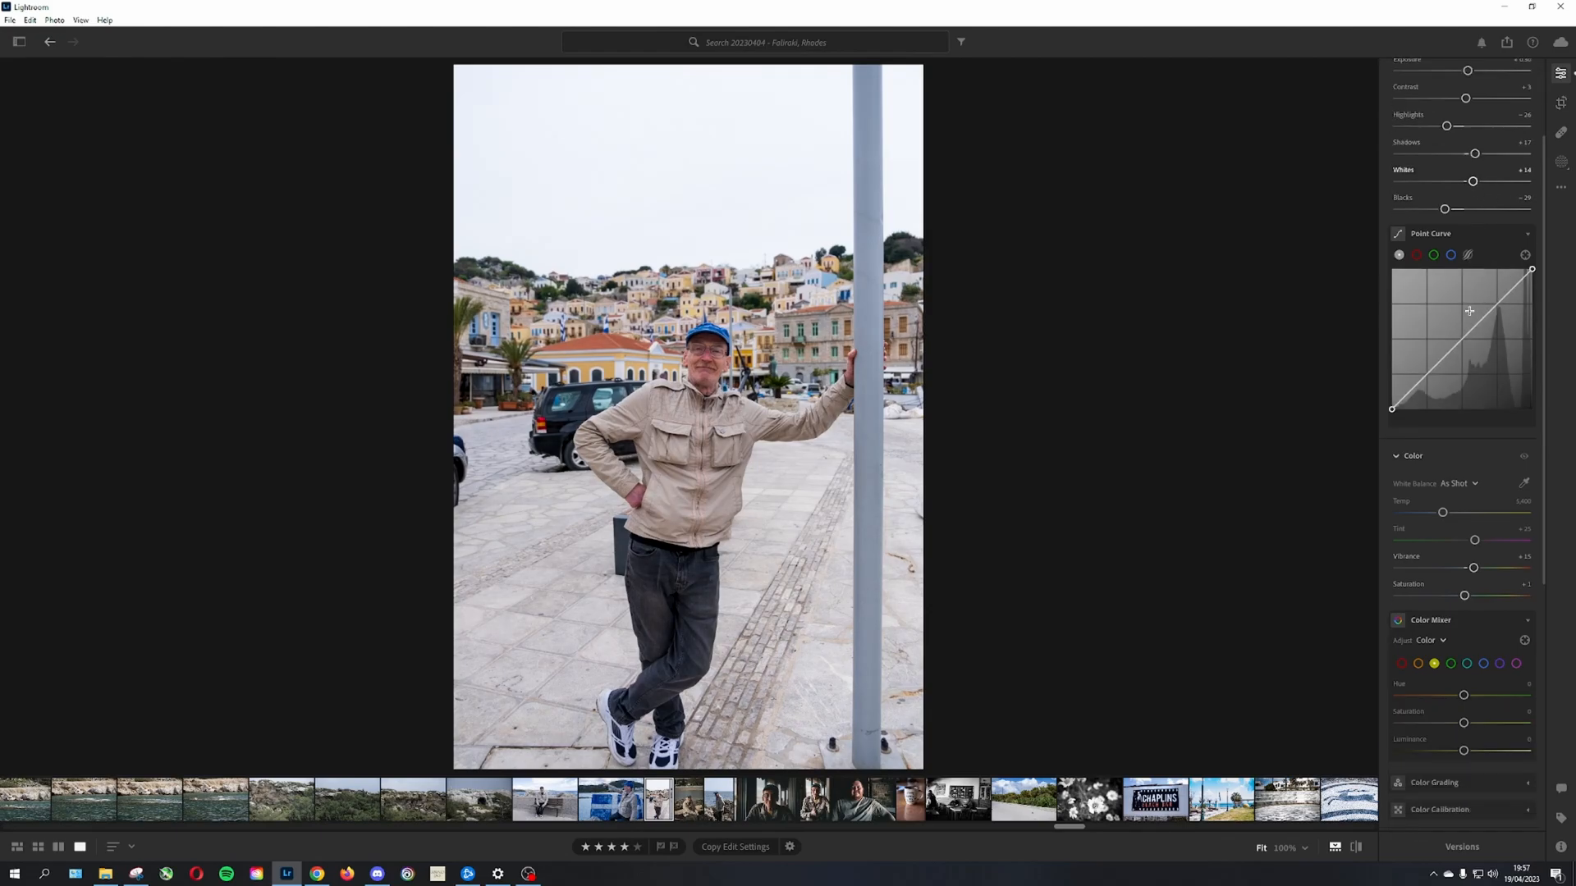
pyautogui.scroll(-1, 1471, 309)
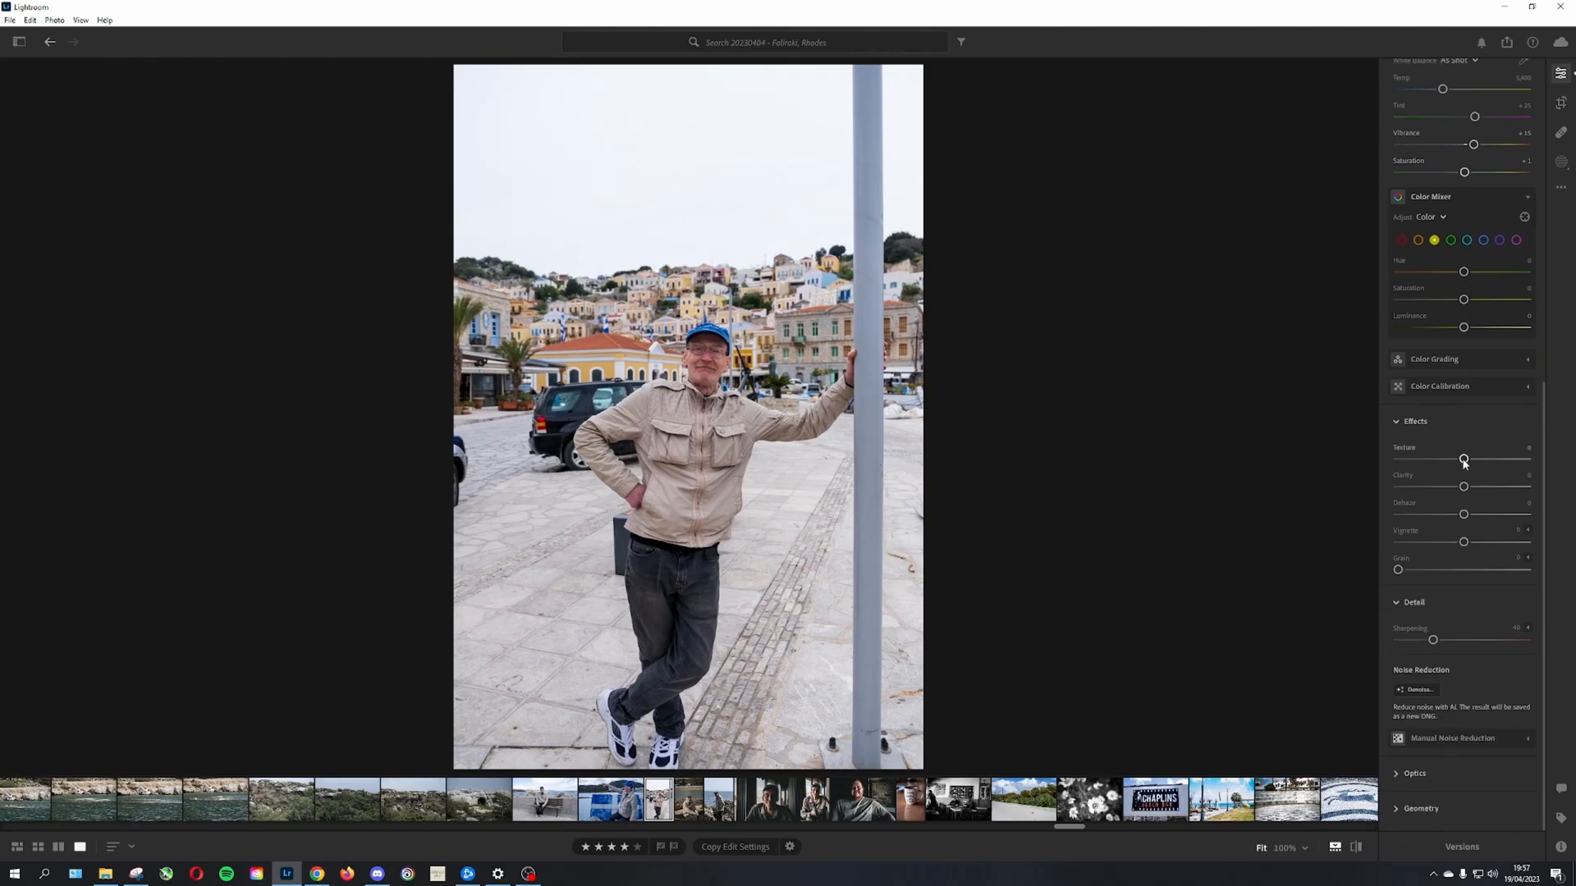
pyautogui.moveTo(1463, 462); pyautogui.dragTo(1463, 514)
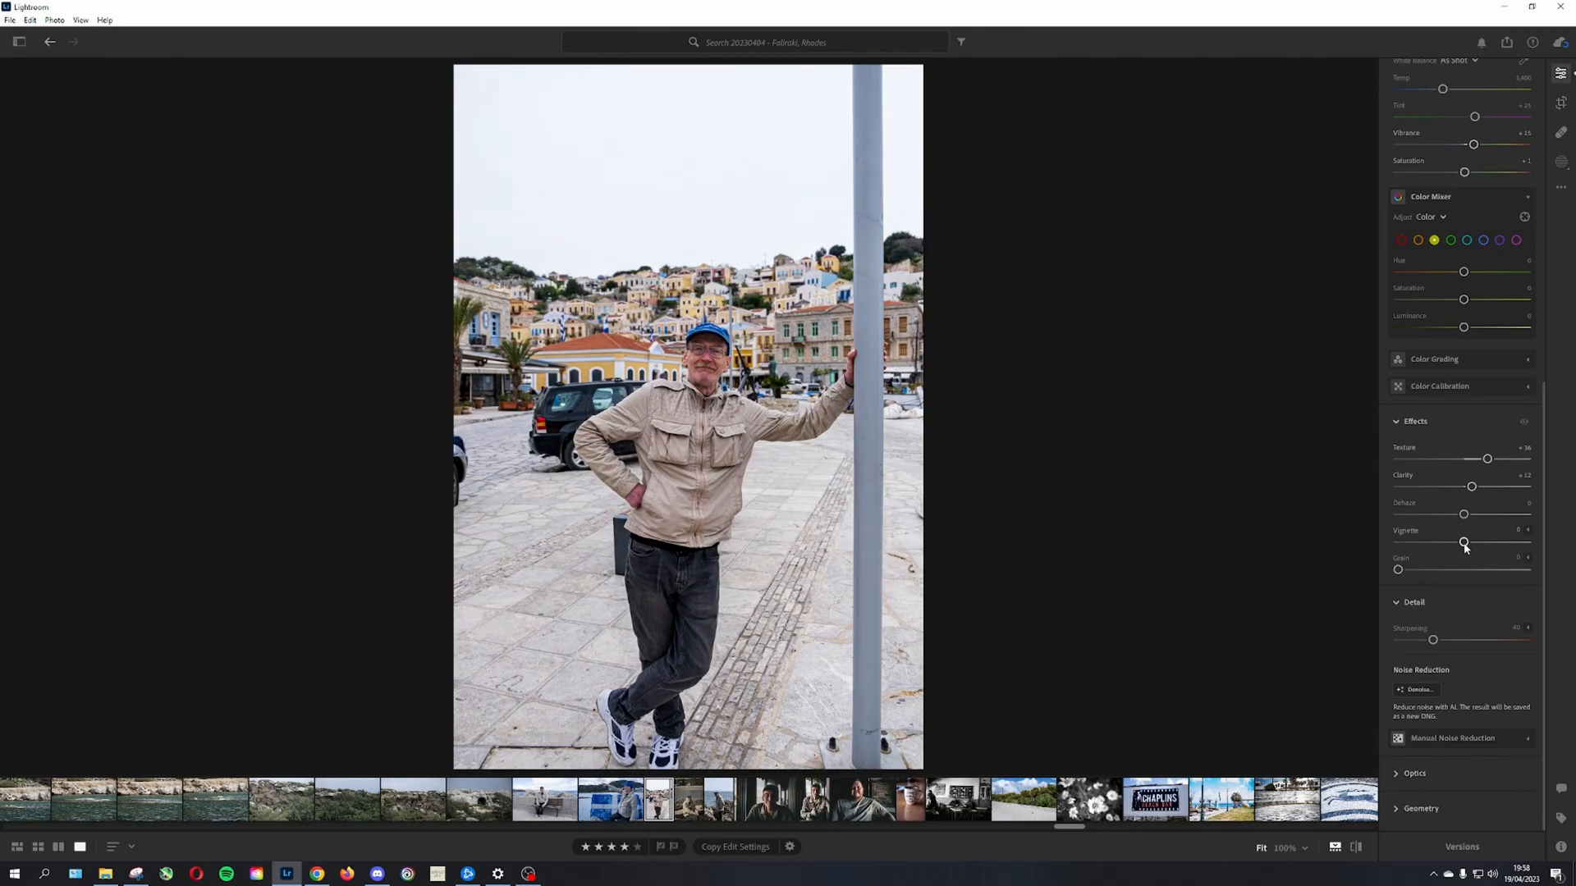
pyautogui.moveTo(1464, 544); pyautogui.dragTo(1437, 544)
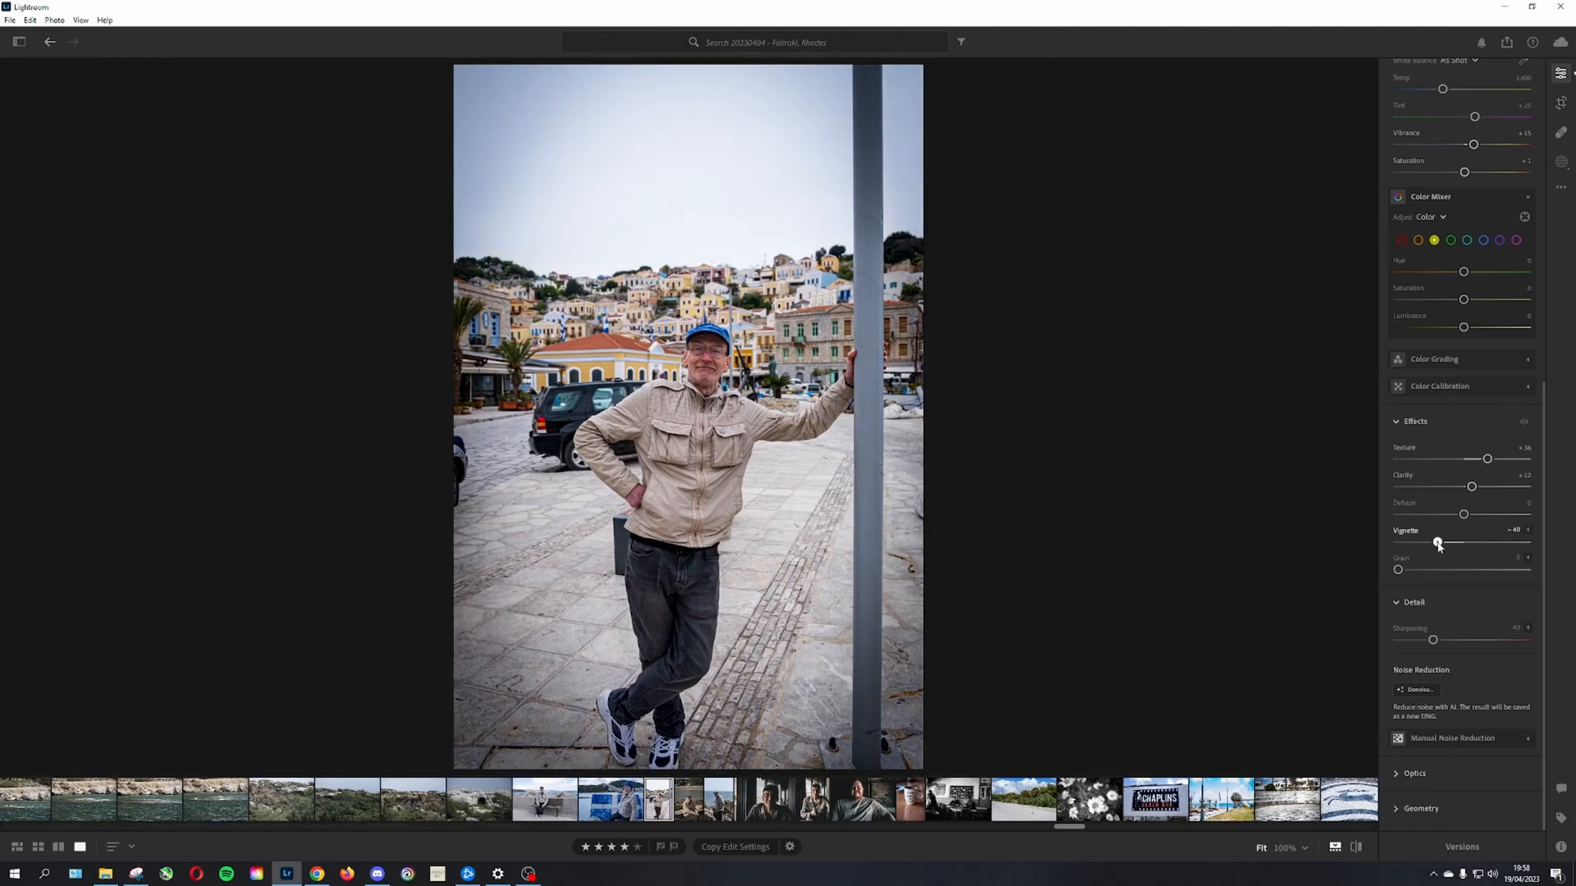
# Step: Raise the red saturation and slightly lower the red luminance in the Color Mixer
pyautogui.scroll(5, 1453, 462)
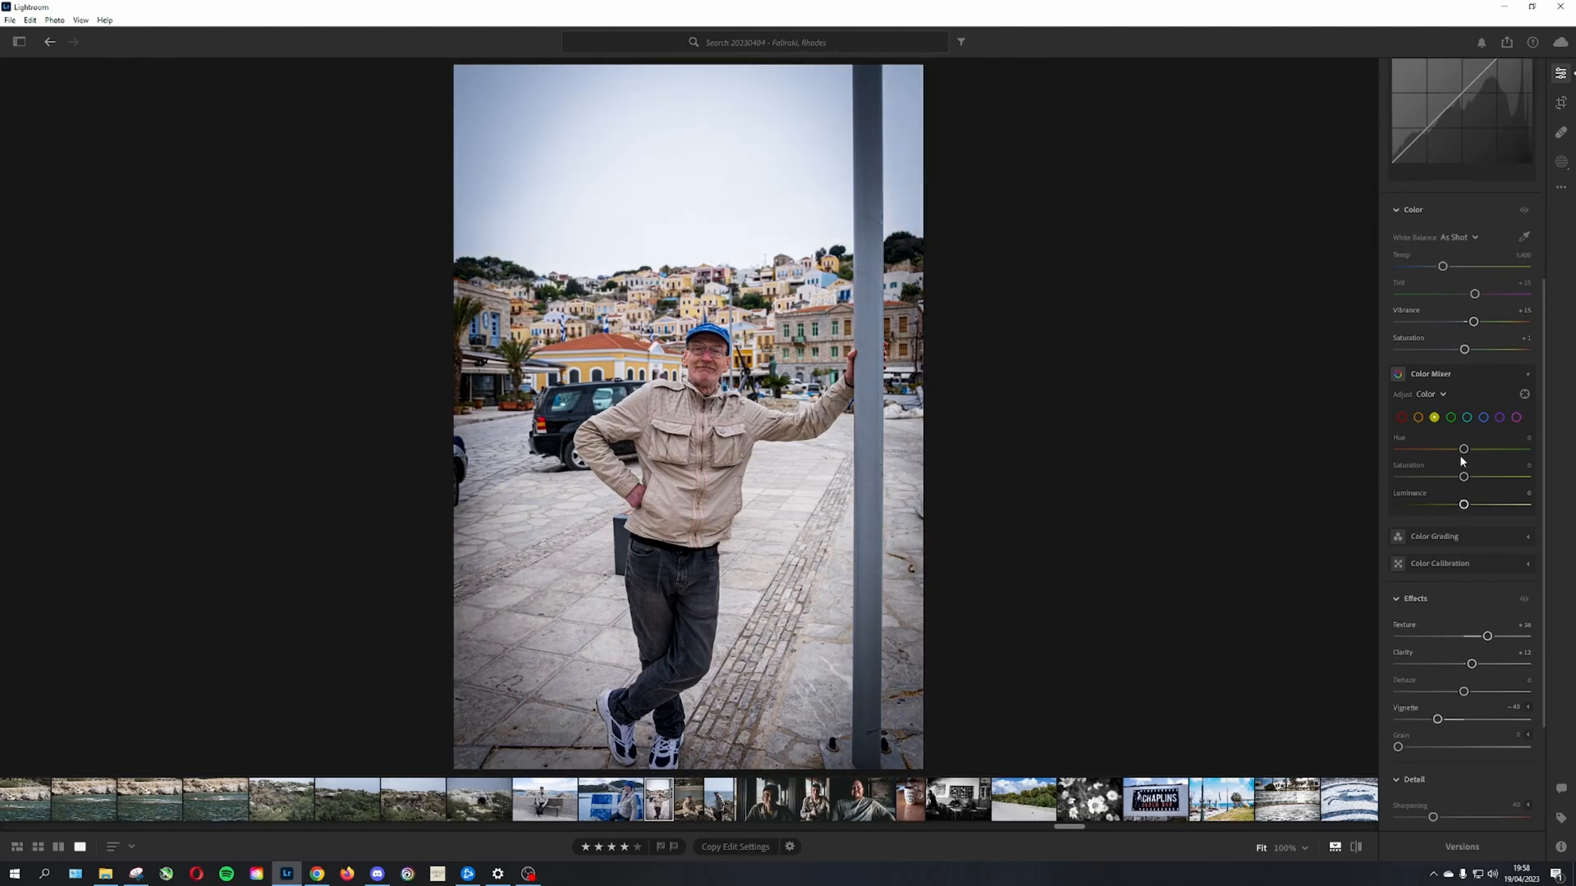
pyautogui.scroll(-3, 1462, 458)
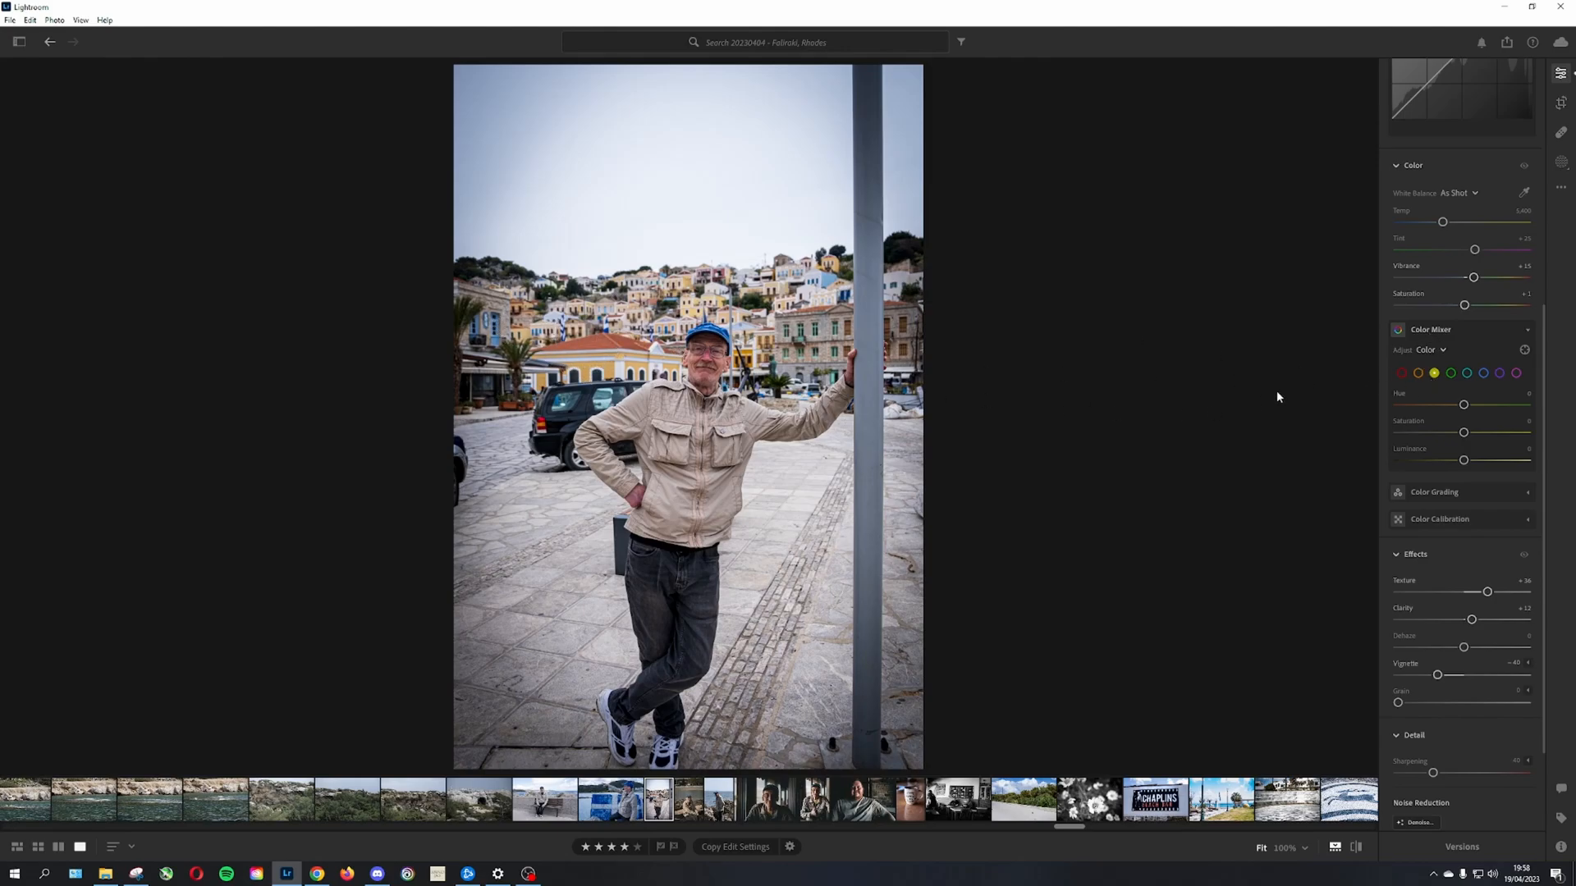
pyautogui.click(1401, 374)
pyautogui.moveTo(1464, 435)
pyautogui.mouseDown()
pyautogui.moveTo(1433, 433)
pyautogui.moveTo(1509, 433)
pyautogui.moveTo(1477, 432)
pyautogui.mouseUp()
pyautogui.moveTo(1476, 433); pyautogui.dragTo(1507, 433)
pyautogui.moveTo(1510, 434); pyautogui.dragTo(1477, 439)
pyautogui.moveTo(1465, 462)
pyautogui.mouseDown()
pyautogui.moveTo(1439, 461)
pyautogui.moveTo(1536, 461)
pyautogui.moveTo(1454, 465)
pyautogui.mouseUp()
# Step: Set the Color Mixer's orange saturation to +43 and orange luminance to +23
pyautogui.click(1418, 373)
pyautogui.moveTo(1463, 433); pyautogui.dragTo(1531, 409)
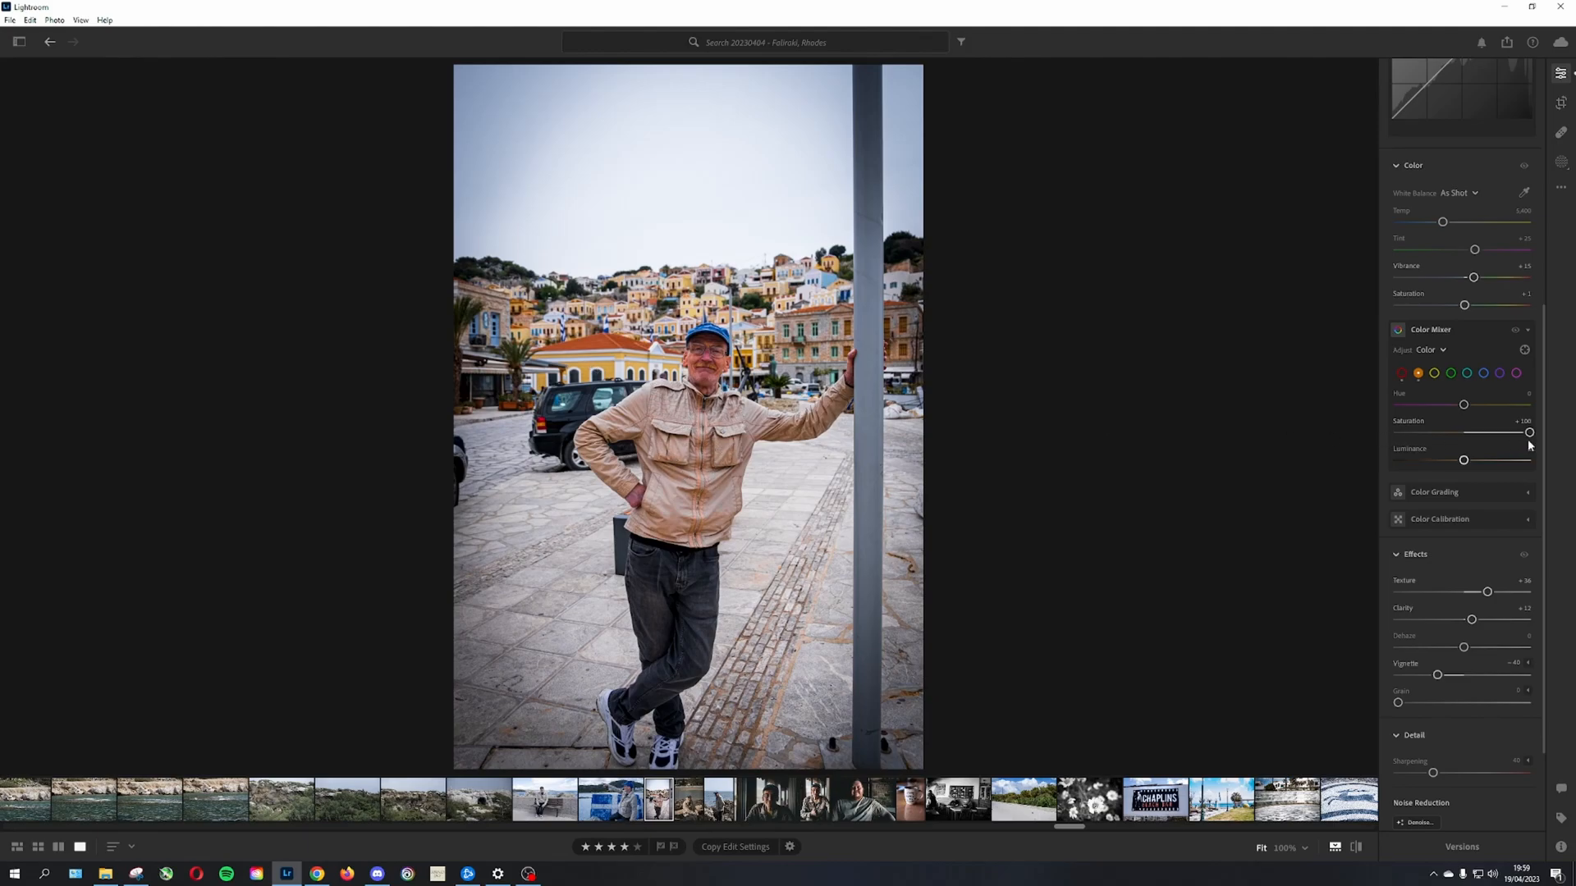
pyautogui.moveTo(1531, 435); pyautogui.dragTo(1476, 467)
pyautogui.doubleClick(1467, 434)
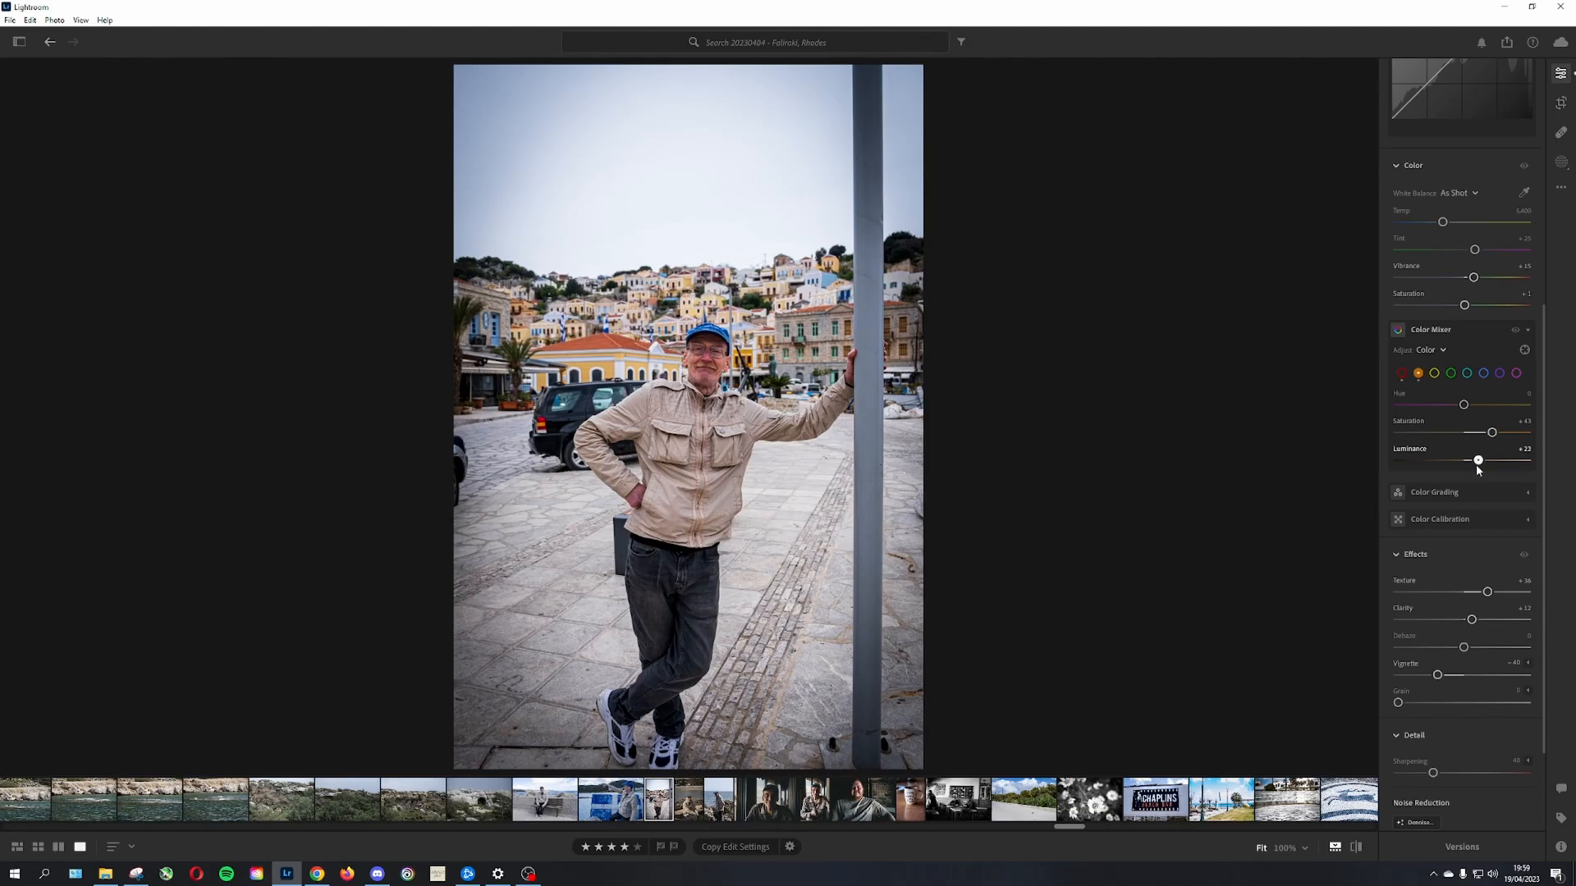
# Step: Set the yellow saturation to +58 in the Color Mixer, and try a yellow luminance of +9 before resetting it
pyautogui.click(1433, 373)
pyautogui.press('z')
pyautogui.moveTo(1464, 433); pyautogui.dragTo(1515, 432)
pyautogui.moveTo(1058, 411); pyautogui.dragTo(984, 331)
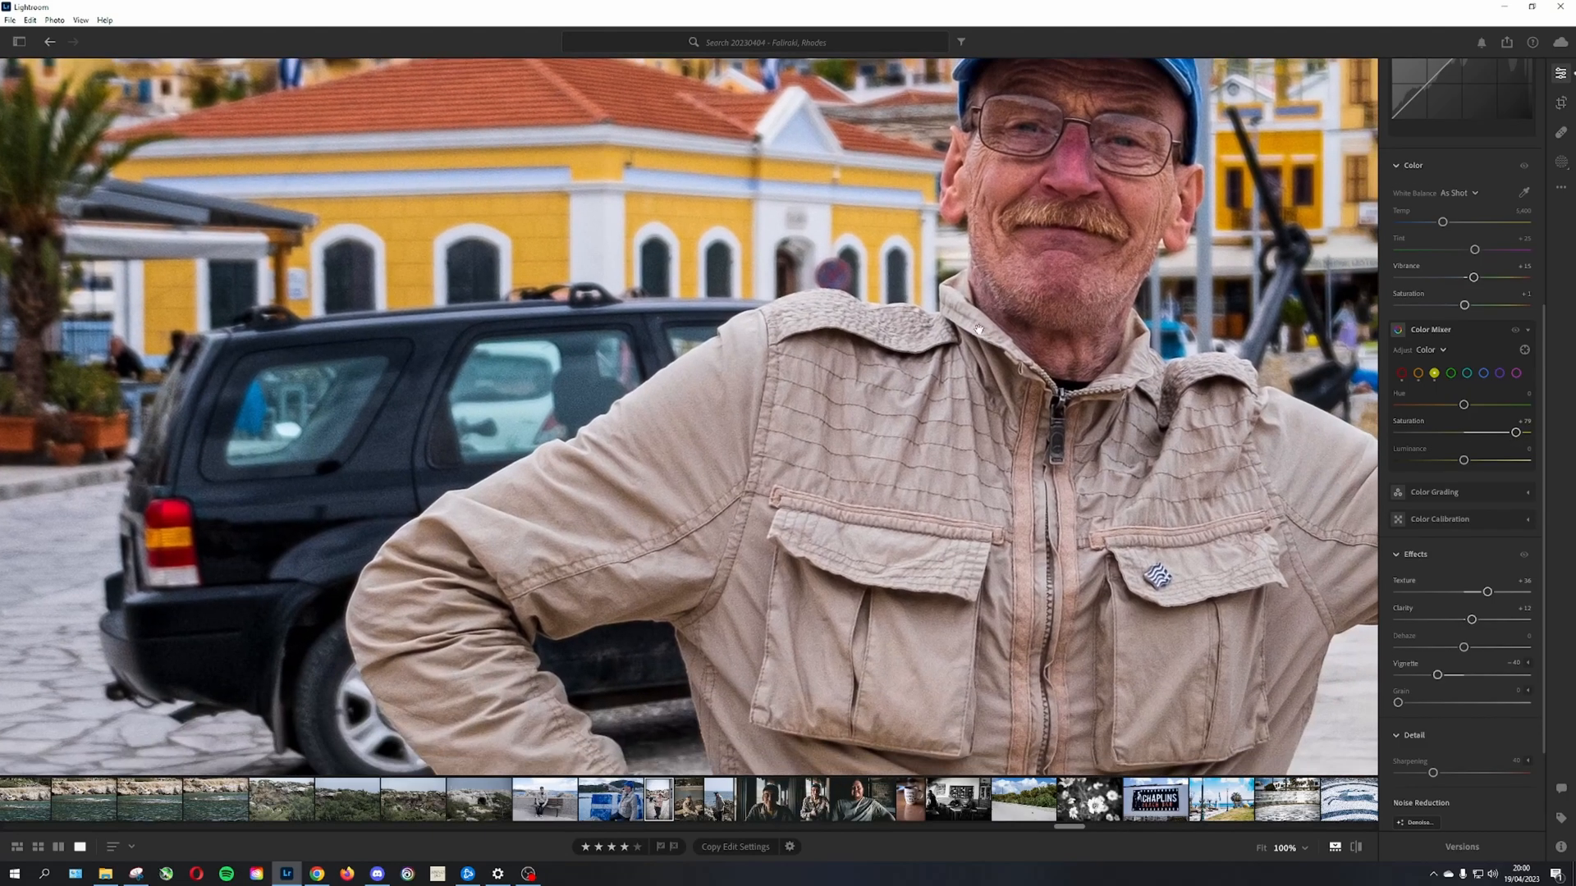
pyautogui.moveTo(952, 452); pyautogui.dragTo(1017, 592)
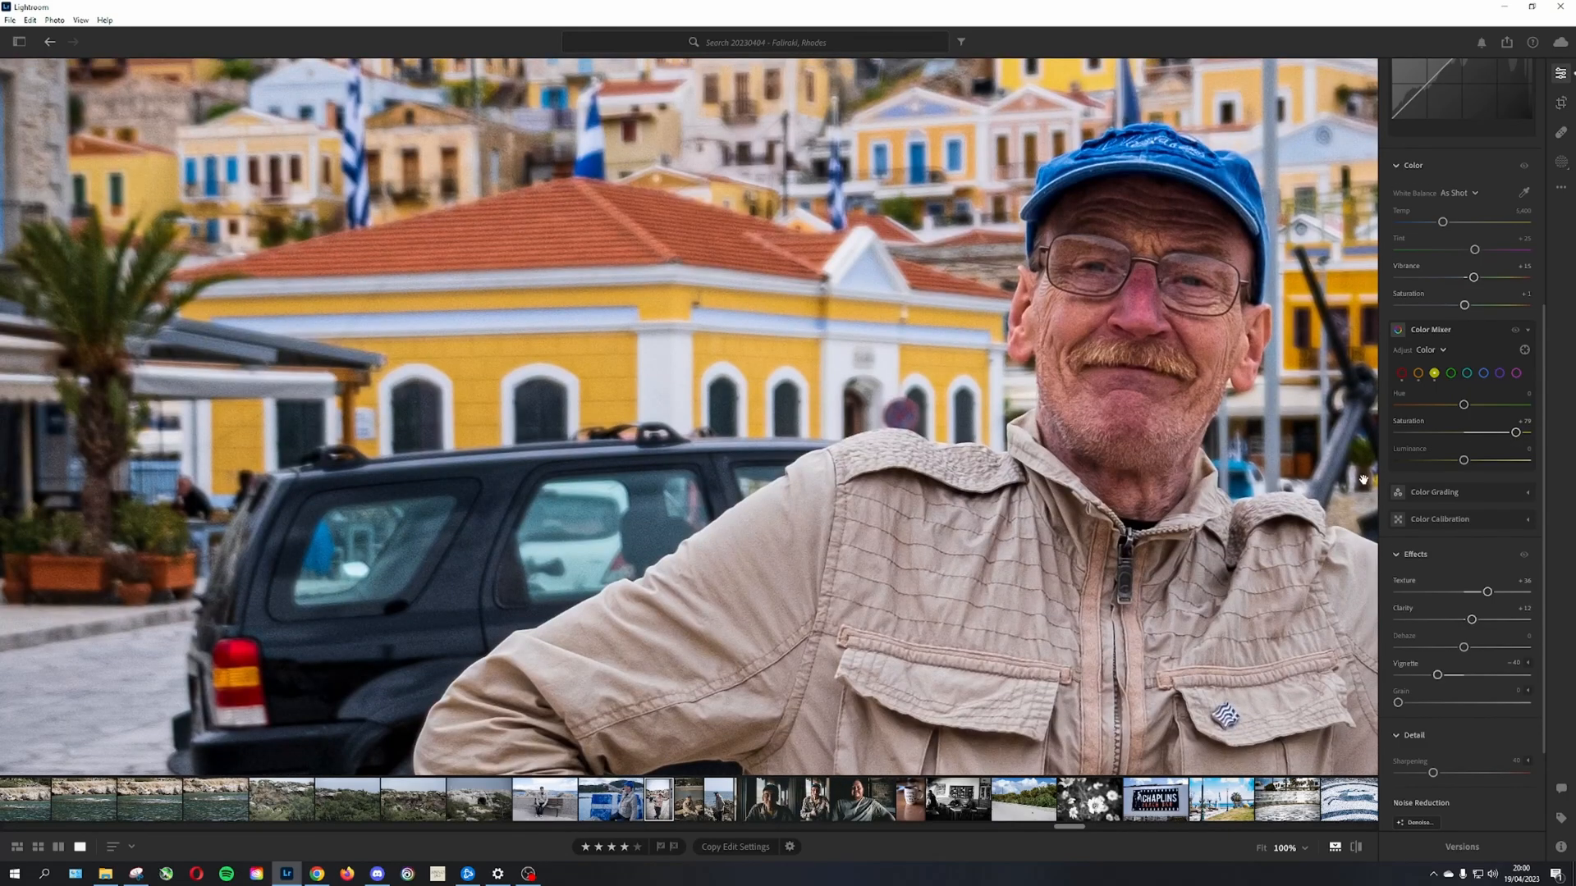
pyautogui.click(1035, 425)
pyautogui.moveTo(1514, 435); pyautogui.dragTo(1470, 460)
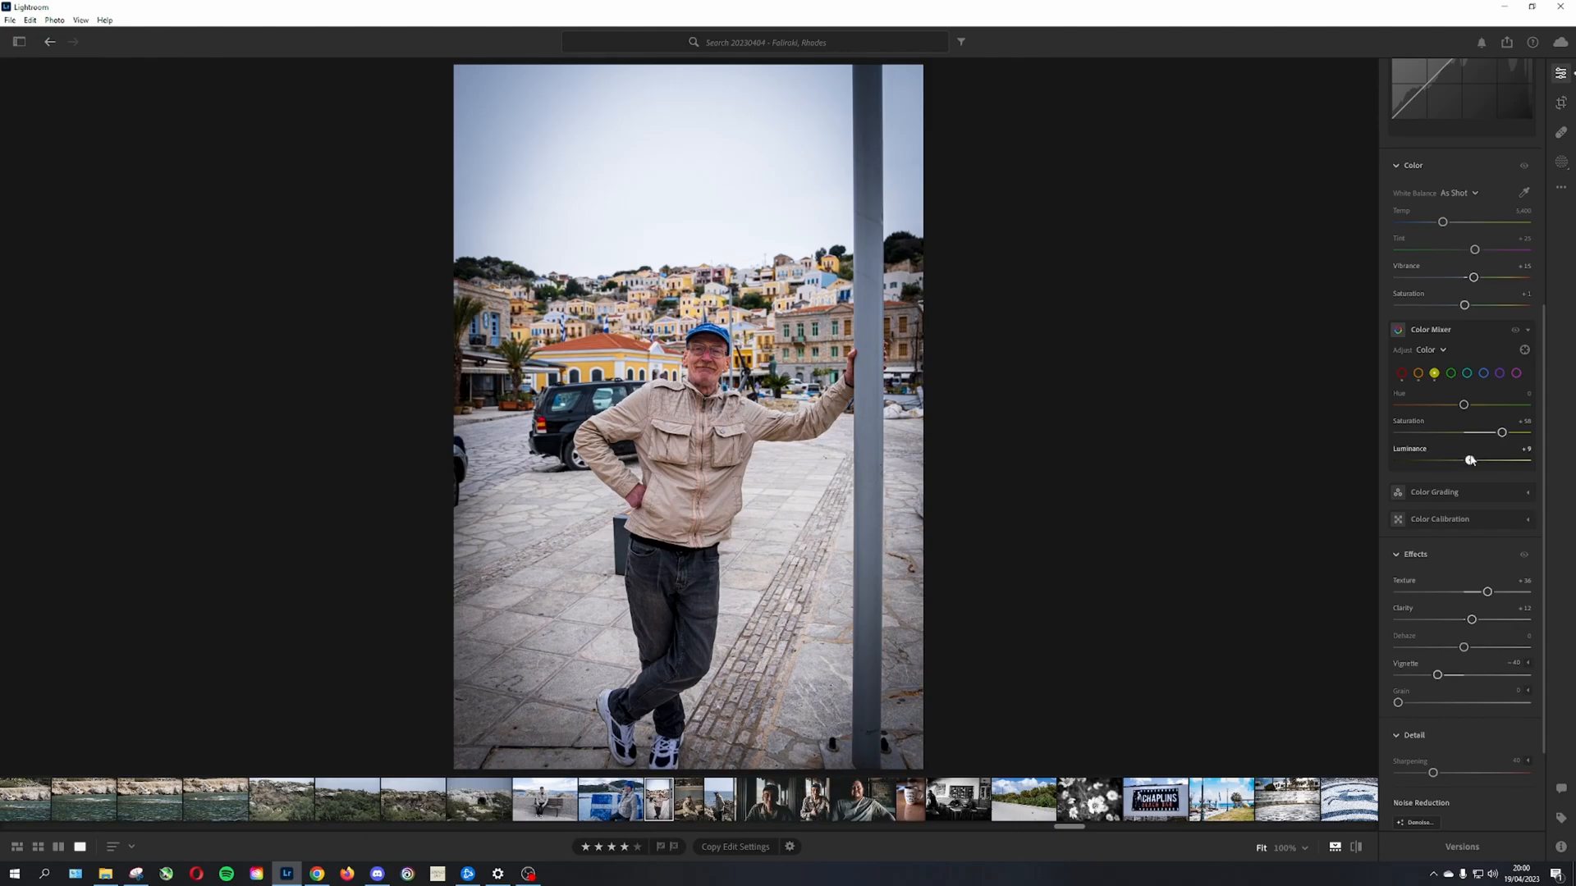
pyautogui.doubleClick(1470, 461)
# Step: Try raising the green saturation in the Color Mixer and reset it
pyautogui.click(1451, 374)
pyautogui.moveTo(1465, 432)
pyautogui.mouseDown()
pyautogui.moveTo(1528, 429)
pyautogui.moveTo(1467, 428)
pyautogui.moveTo(1485, 431)
pyautogui.mouseUp()
pyautogui.doubleClick(1485, 431)
# Step: Raise the blue saturation, and set the aqua saturation to +34 and aqua luminance to -13 in the Color Mixer
pyautogui.click(1484, 374)
pyautogui.moveTo(1465, 437)
pyautogui.mouseDown()
pyautogui.moveTo(1534, 425)
pyautogui.moveTo(1389, 464)
pyautogui.moveTo(1467, 464)
pyautogui.moveTo(1452, 458)
pyautogui.moveTo(1487, 435)
pyautogui.mouseUp()
pyautogui.click(1467, 373)
pyautogui.moveTo(1466, 435); pyautogui.dragTo(1498, 432)
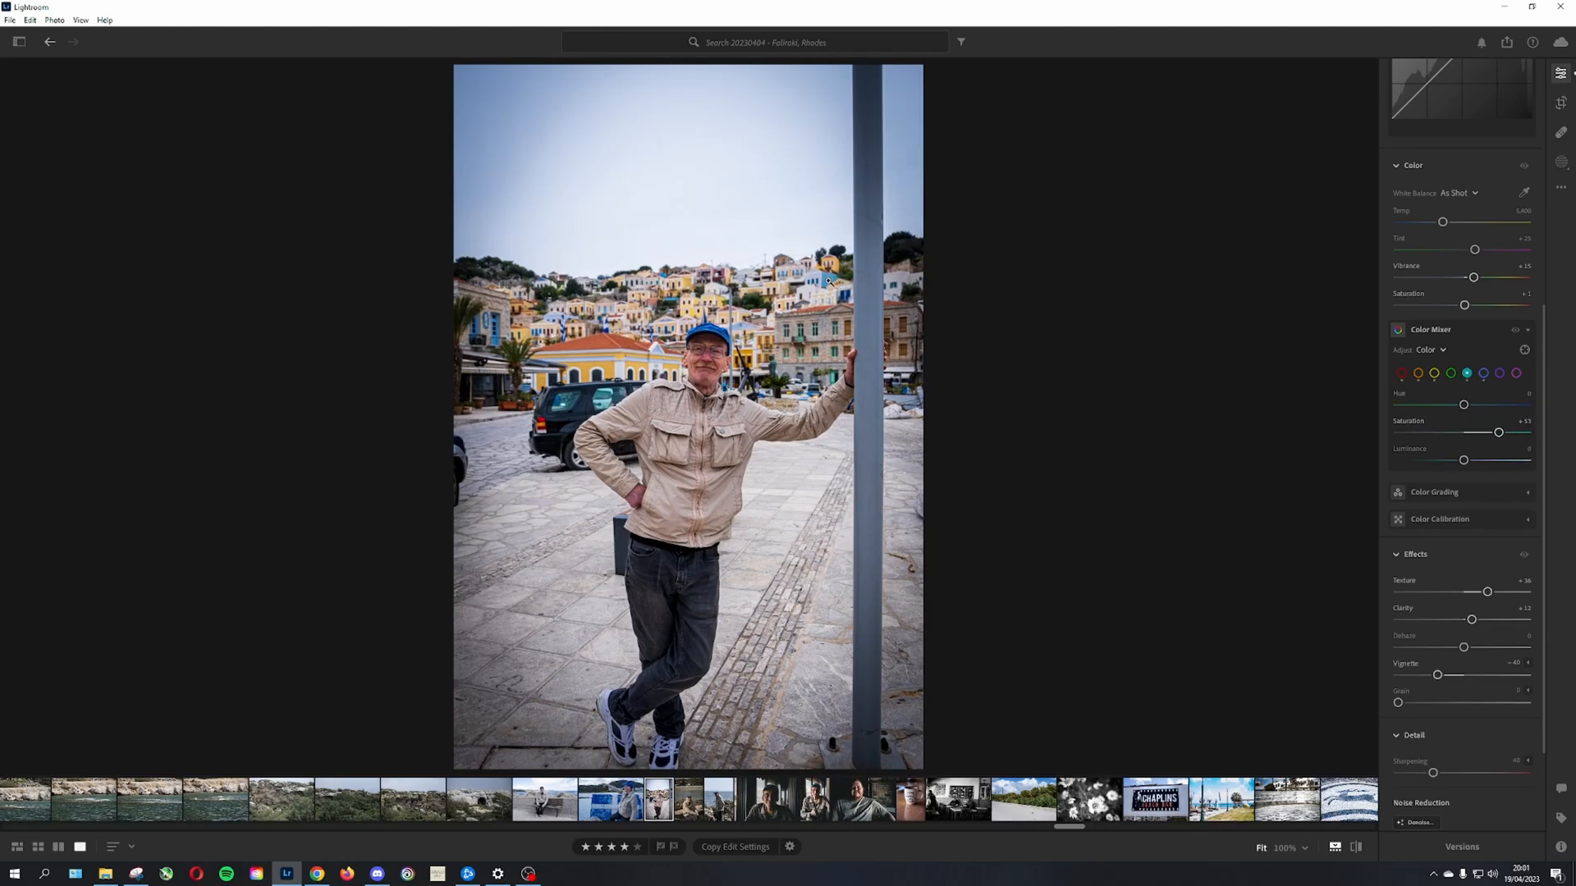
pyautogui.moveTo(1498, 433); pyautogui.dragTo(1457, 462)
# Step: Compare the photo with and without the Color Mixer changes, both full-frame and zoomed in on the background buildings
pyautogui.click(1517, 328)
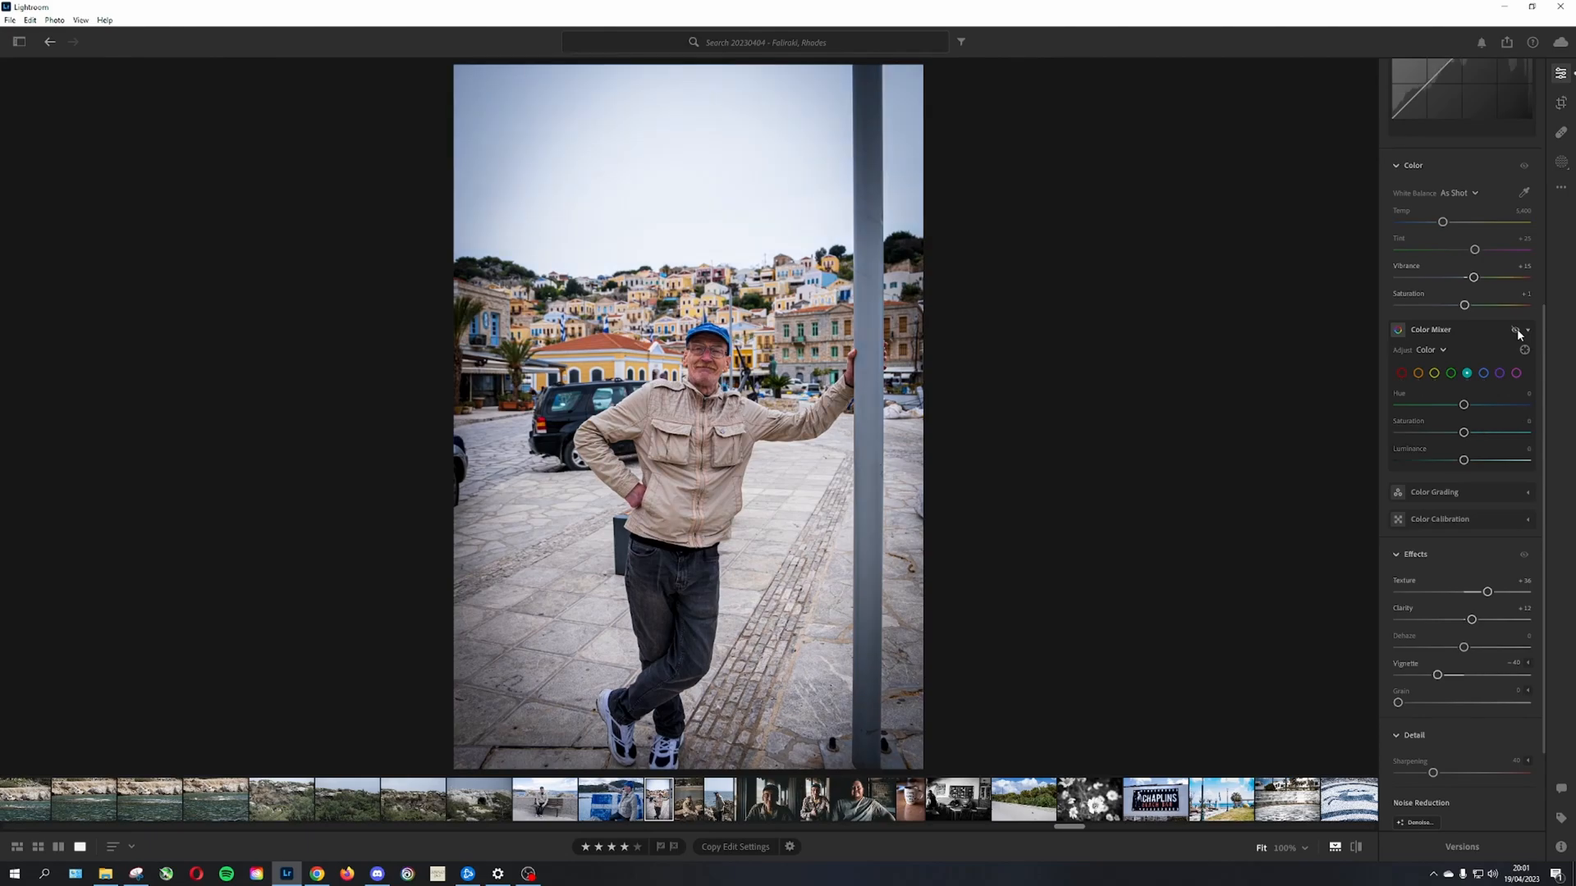
pyautogui.click(1517, 328)
pyautogui.click(1516, 329)
pyautogui.click(1516, 330)
pyautogui.click(1516, 329)
pyautogui.click(1515, 330)
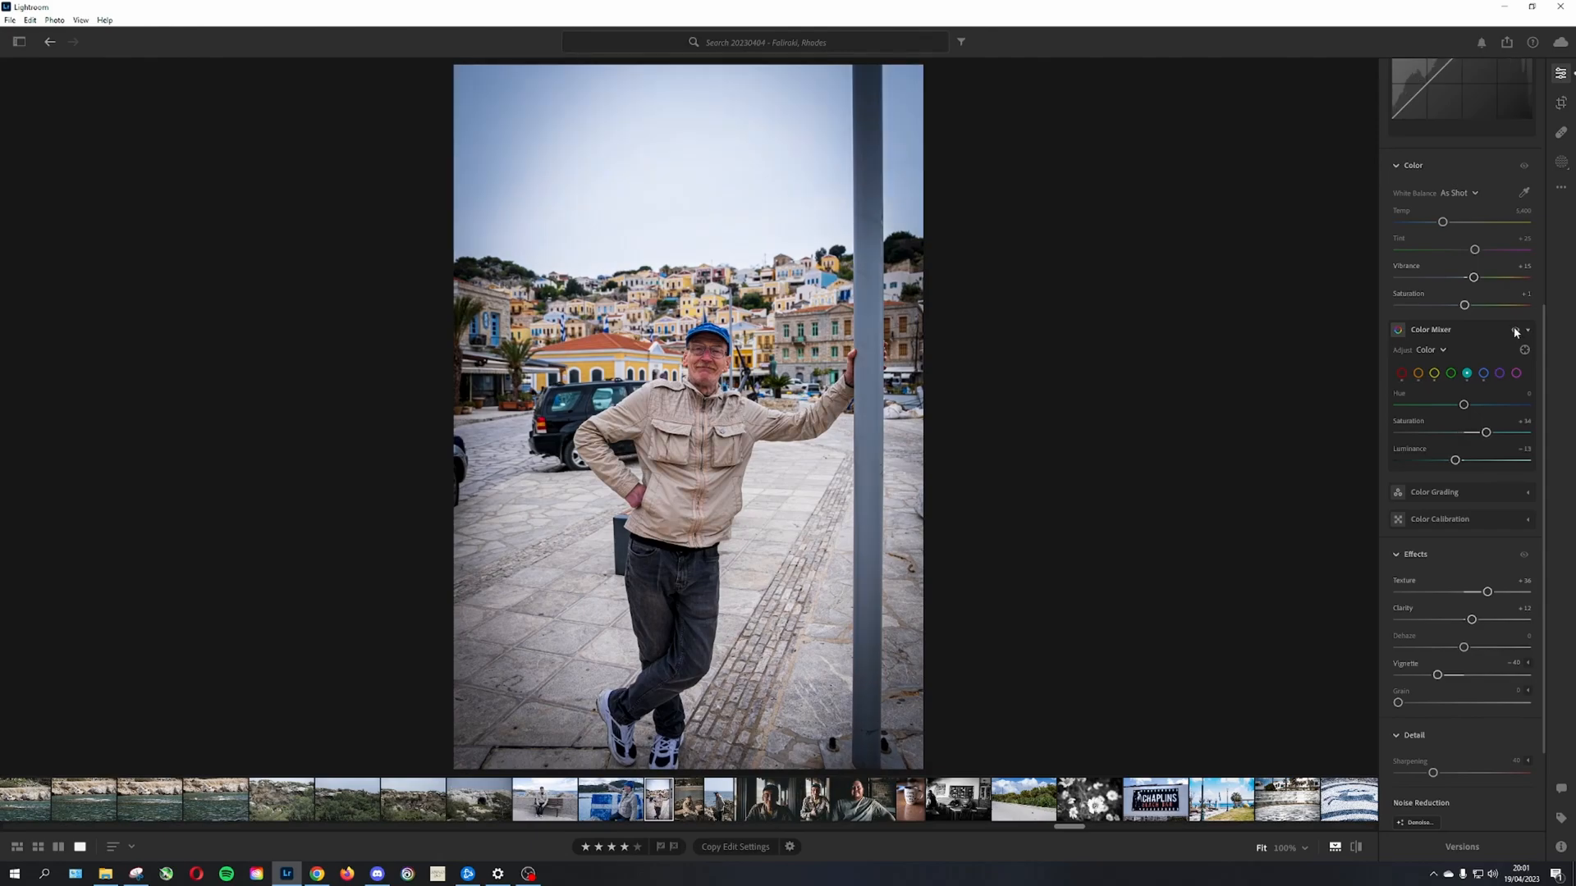
pyautogui.click(474, 318)
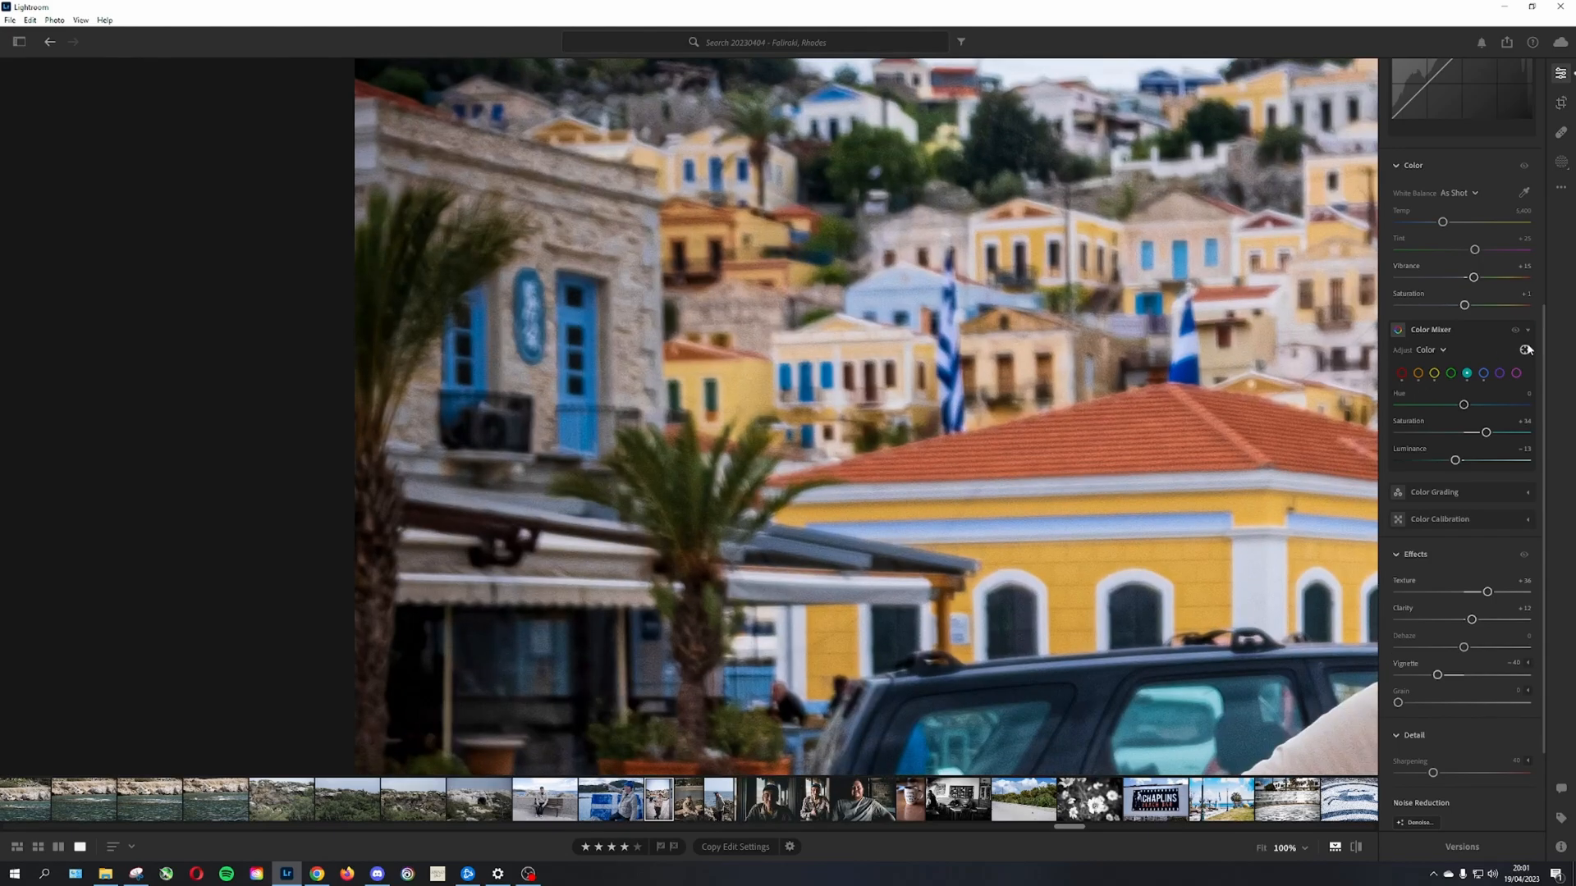
pyautogui.click(1518, 331)
pyautogui.click(1518, 331)
pyautogui.click(1518, 331)
pyautogui.click(1519, 331)
pyautogui.click(919, 265)
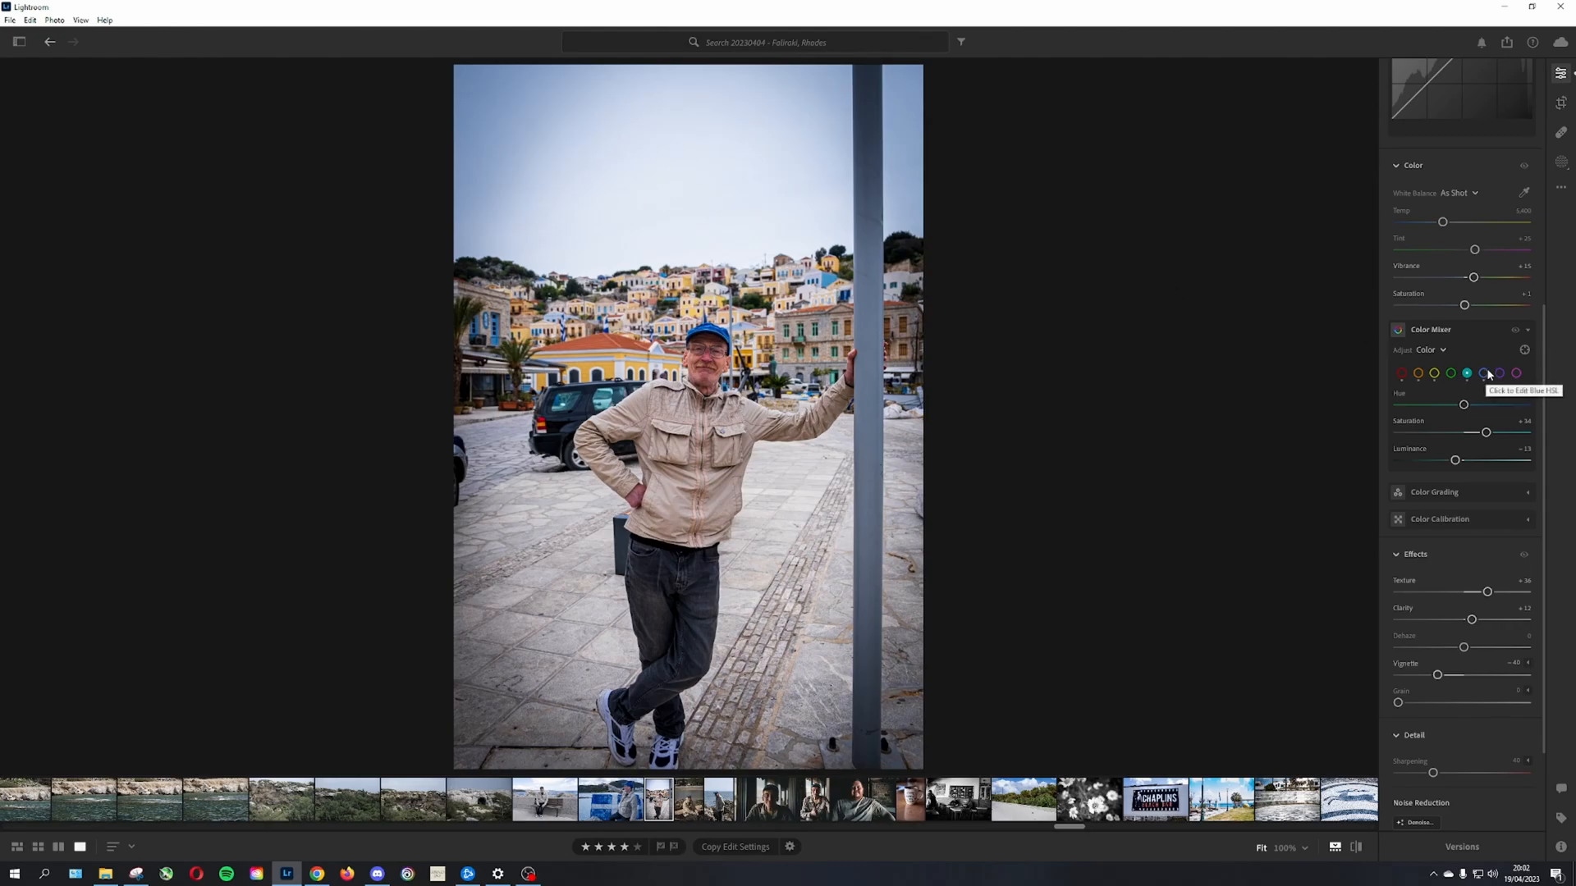
# Step: Preview the premium Adaptive: Sky presets, including Blue Drama, Dark Drama, Neon Tropics and Sunset, on the photo
pyautogui.scroll(5, 1547, 363)
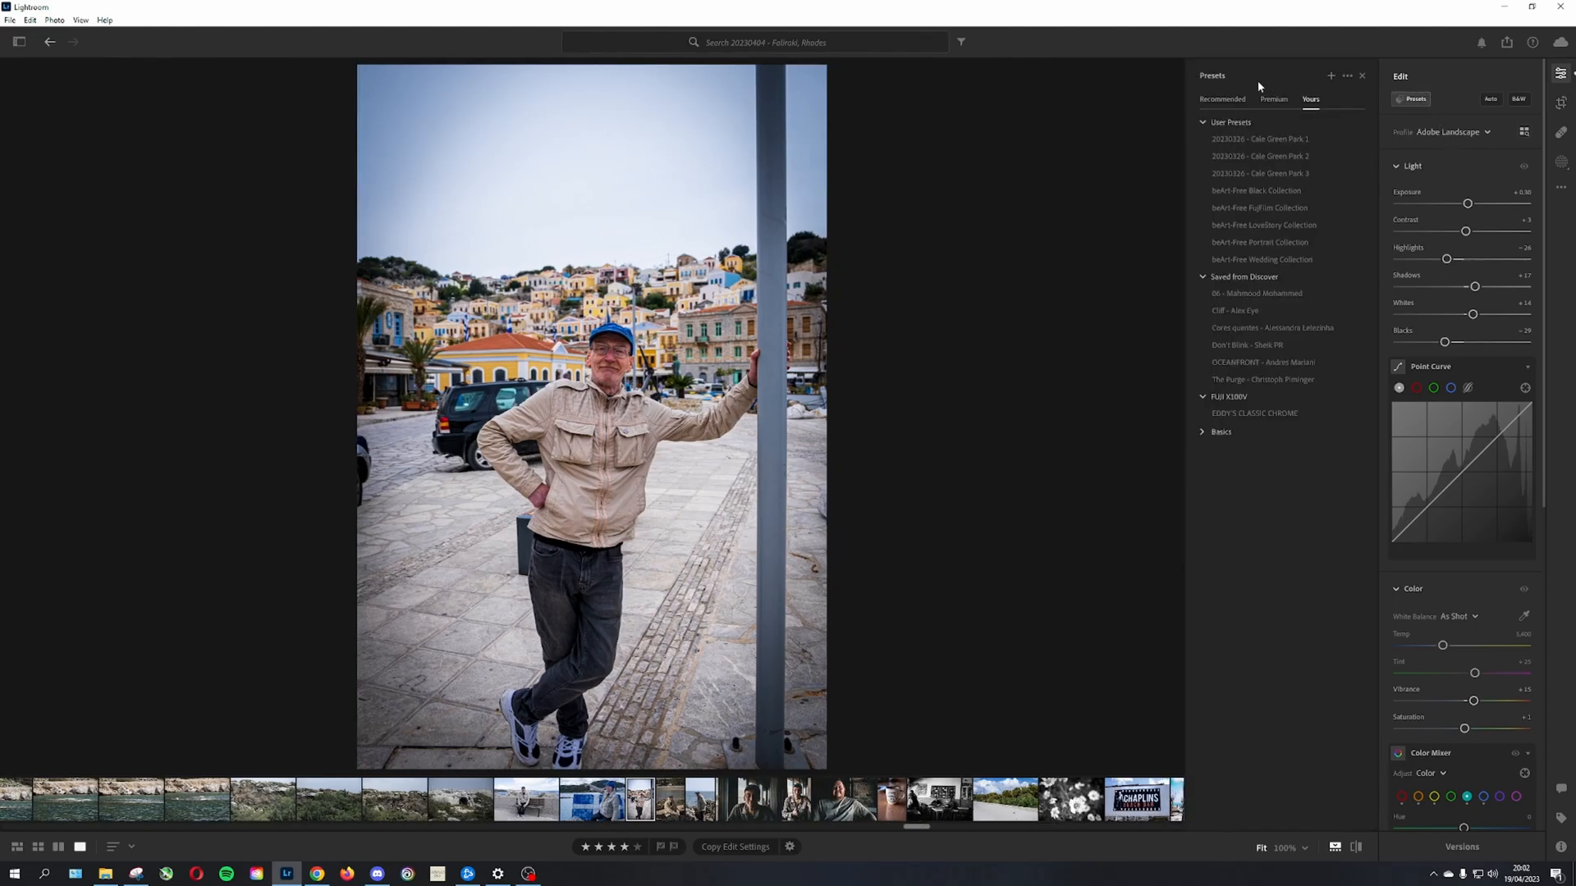
pyautogui.click(1273, 100)
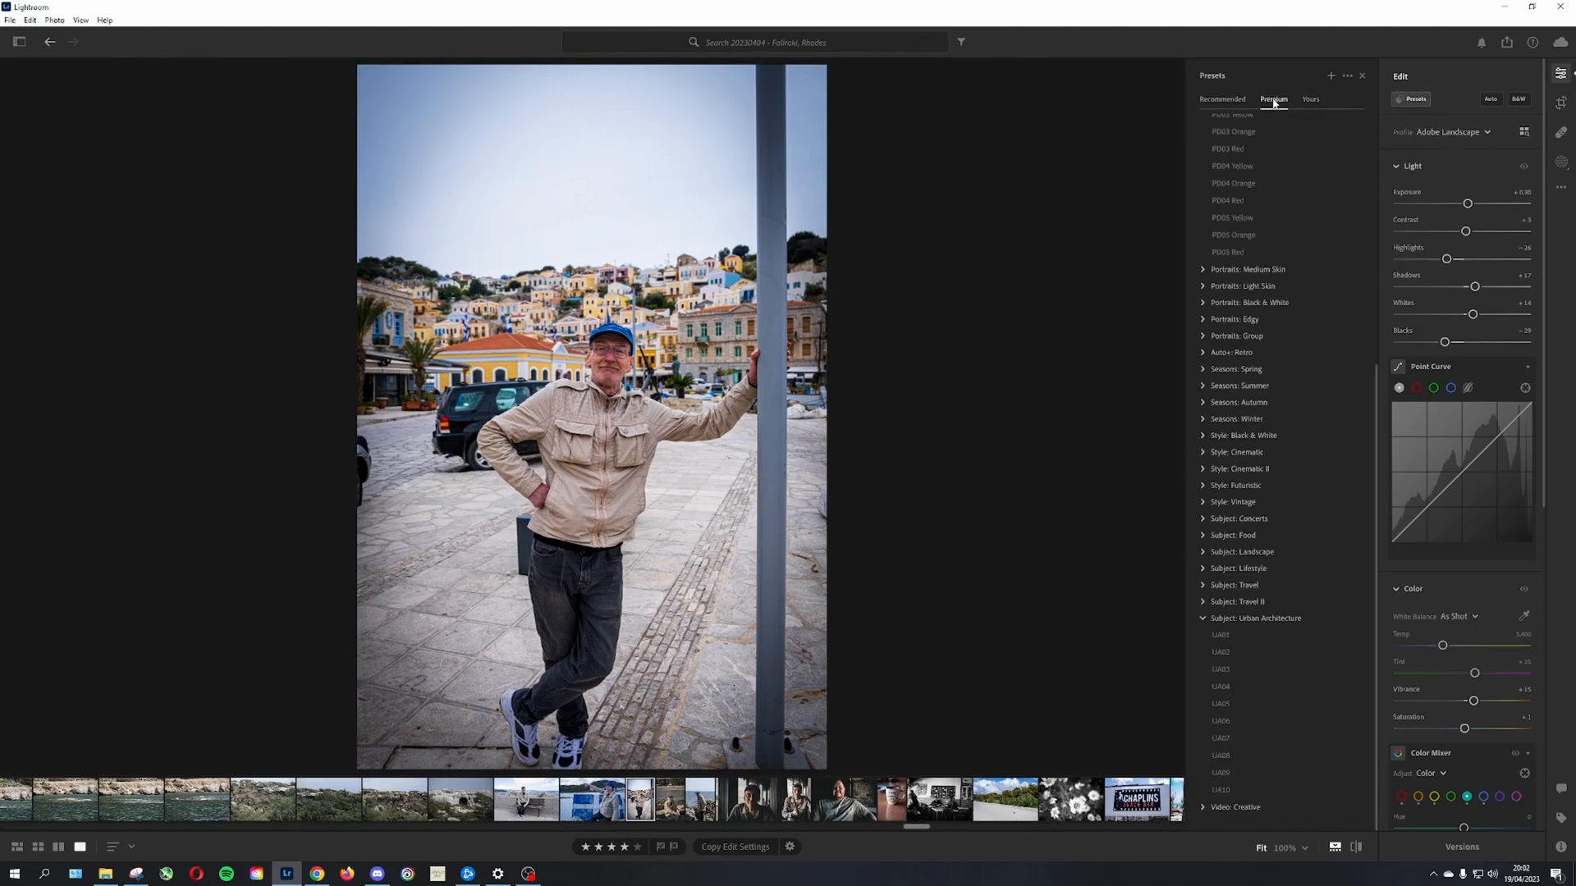
pyautogui.scroll(5, 1326, 234)
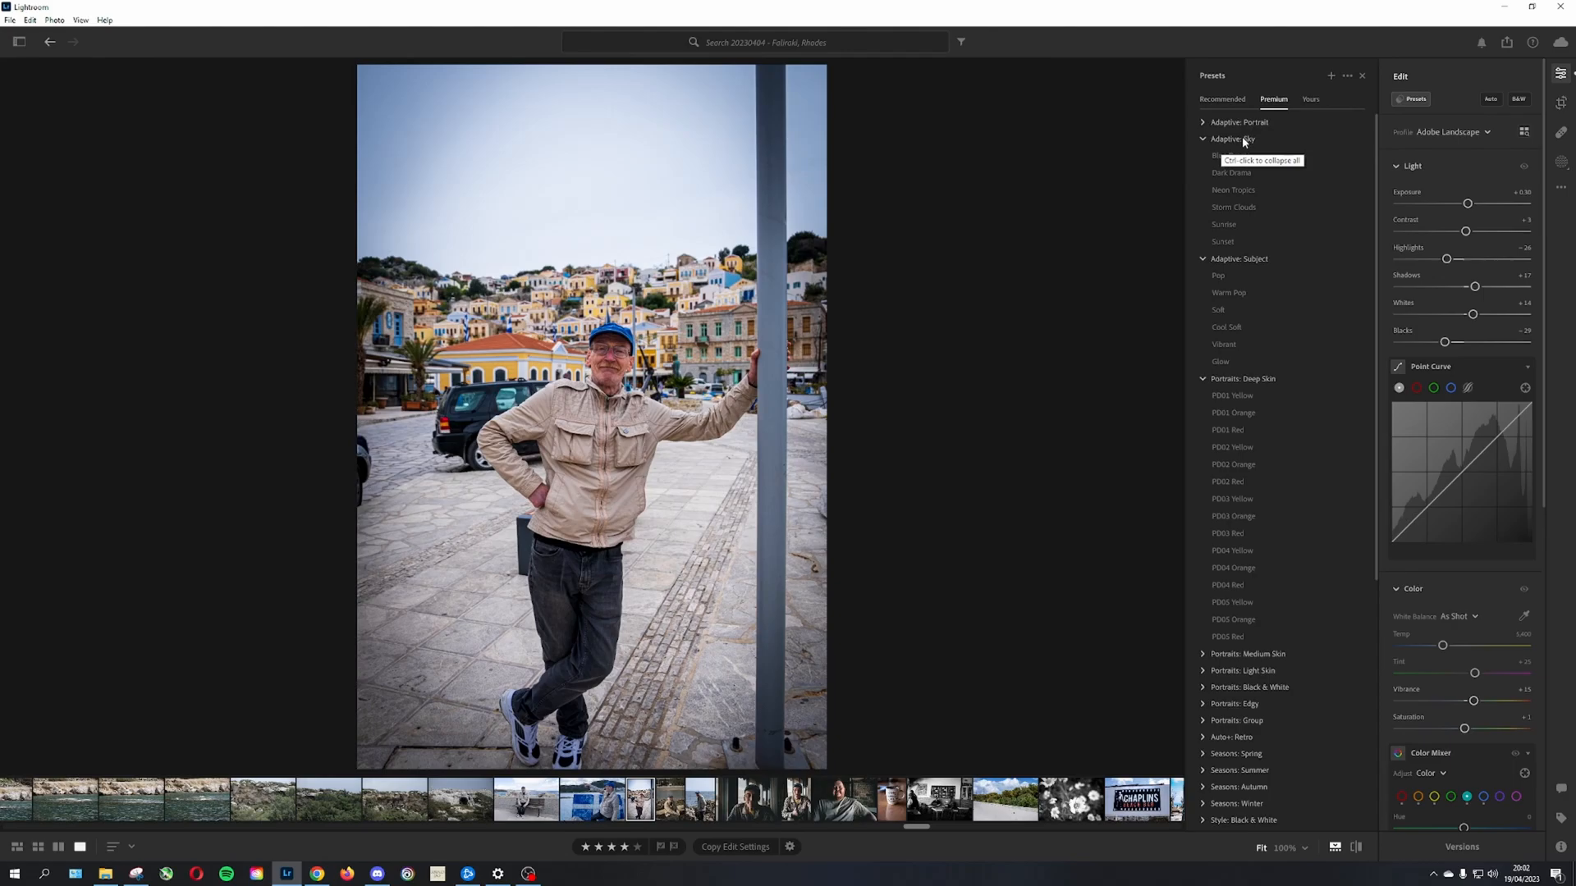
pyautogui.click(1249, 156)
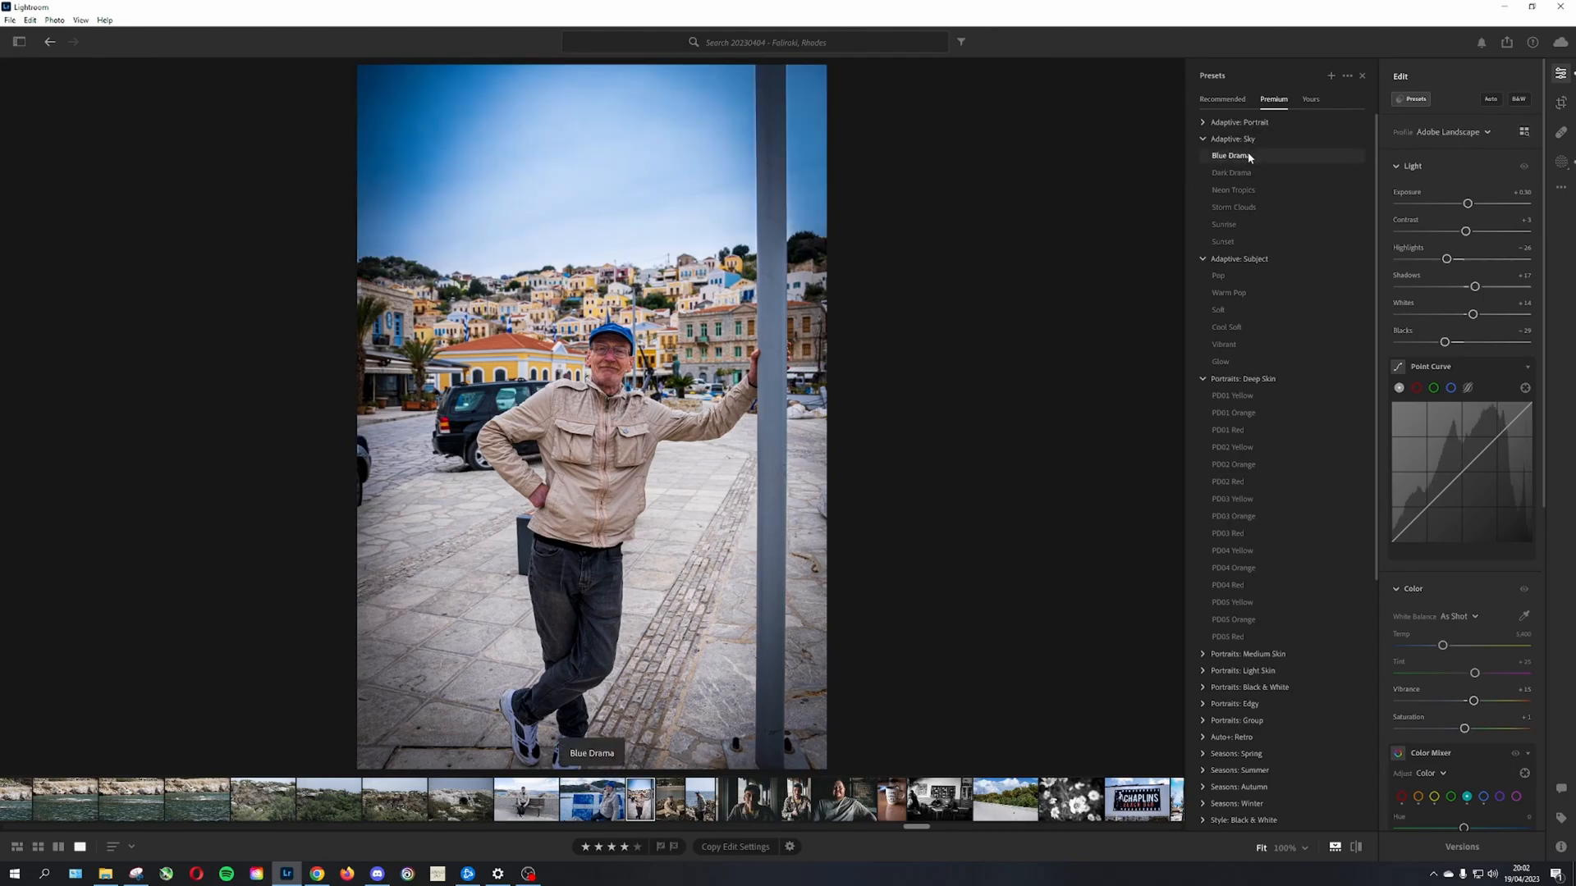
pyautogui.click(1277, 171)
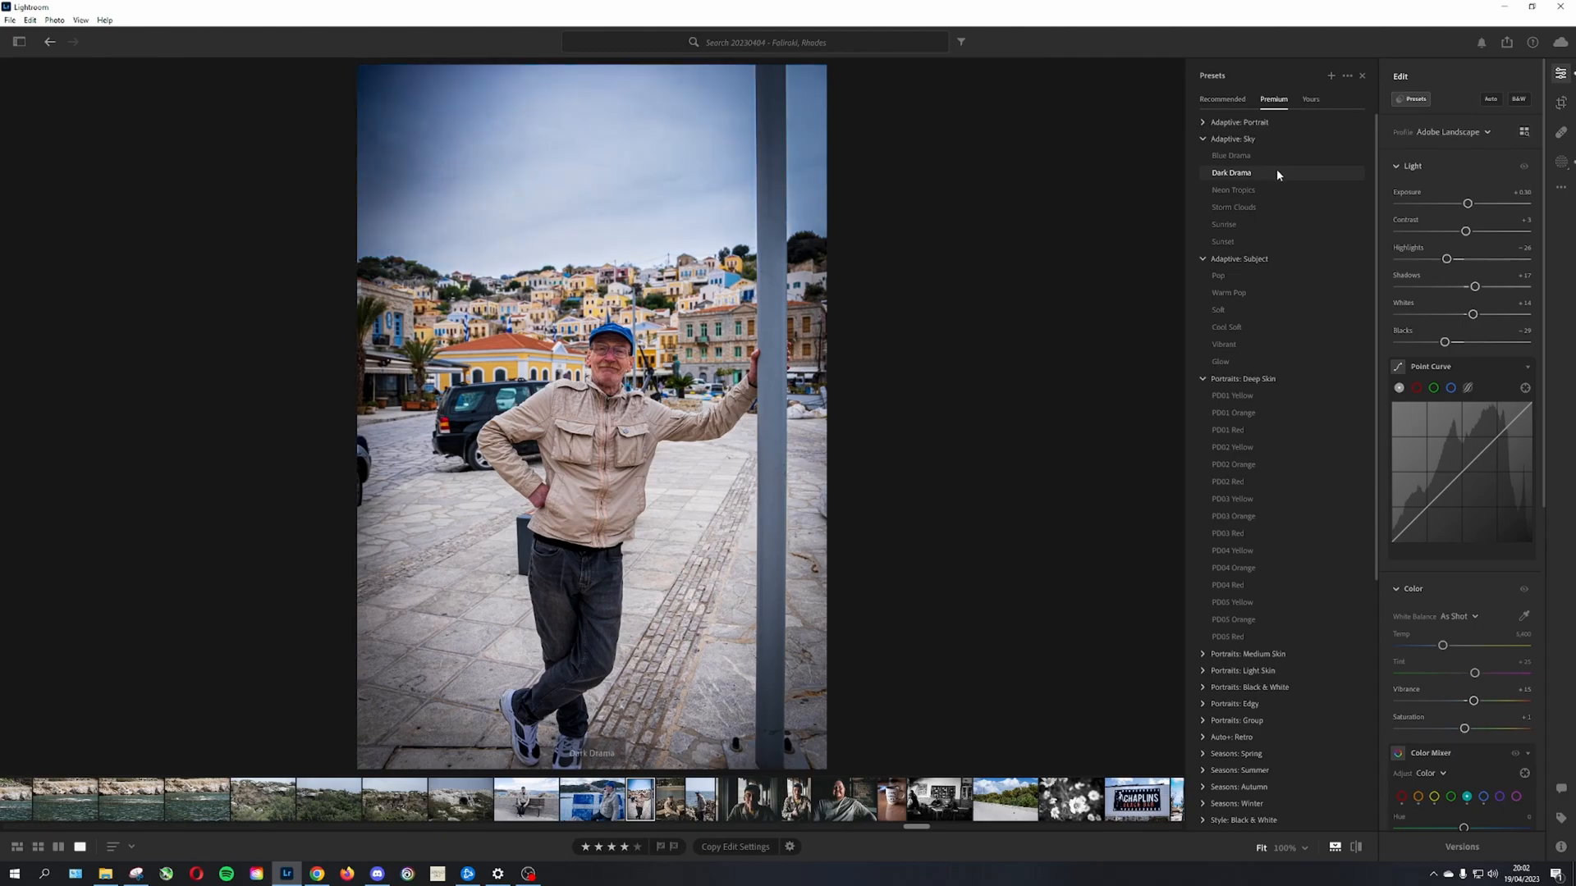
pyautogui.click(1272, 190)
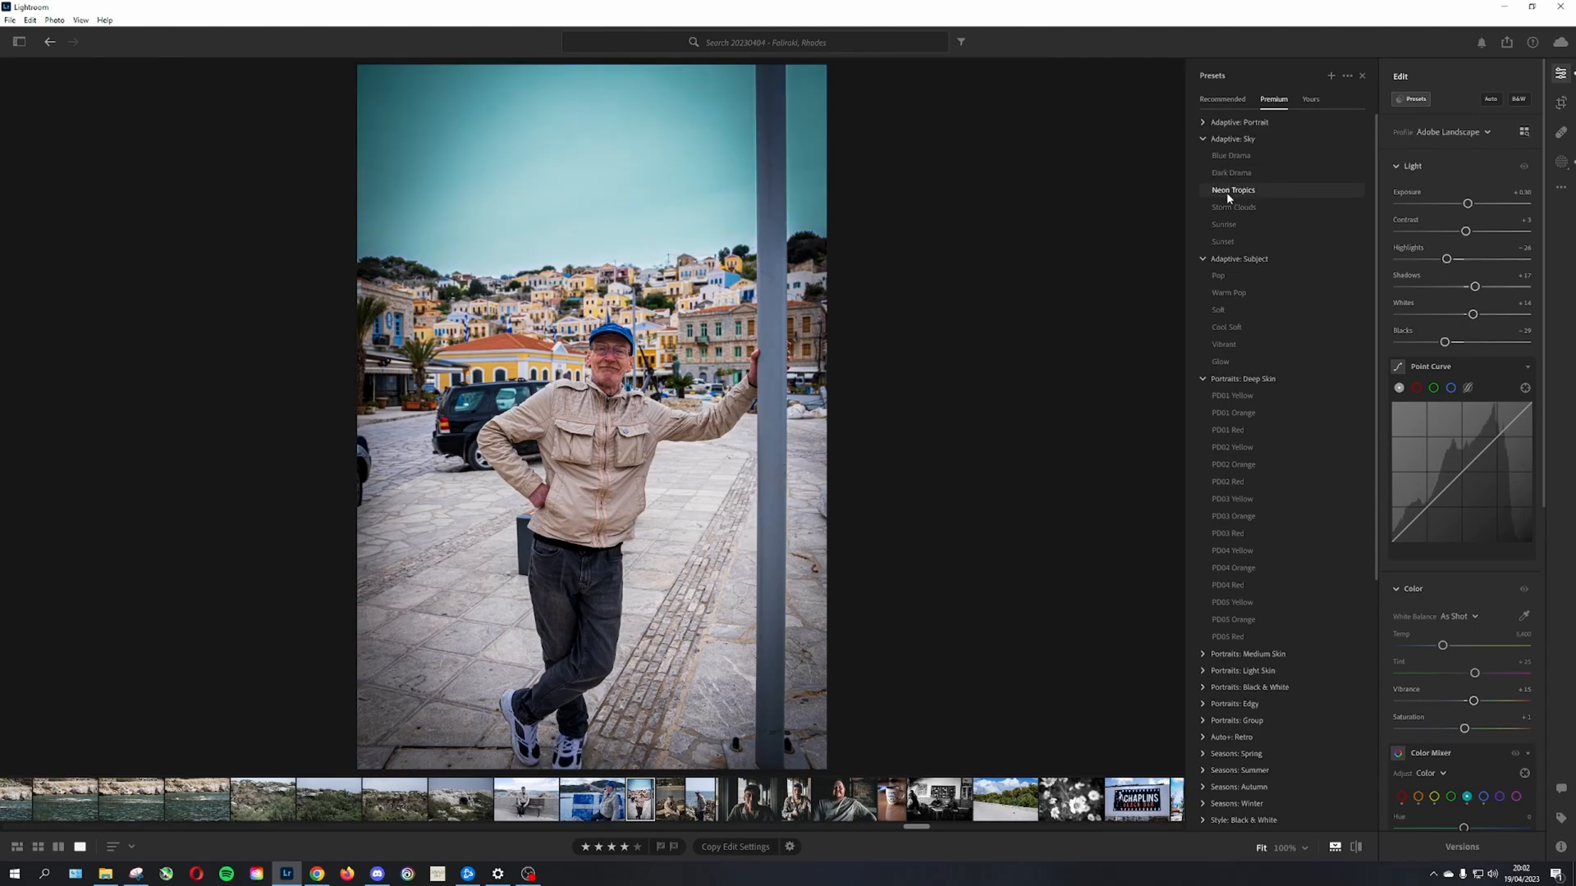
pyautogui.click(1262, 224)
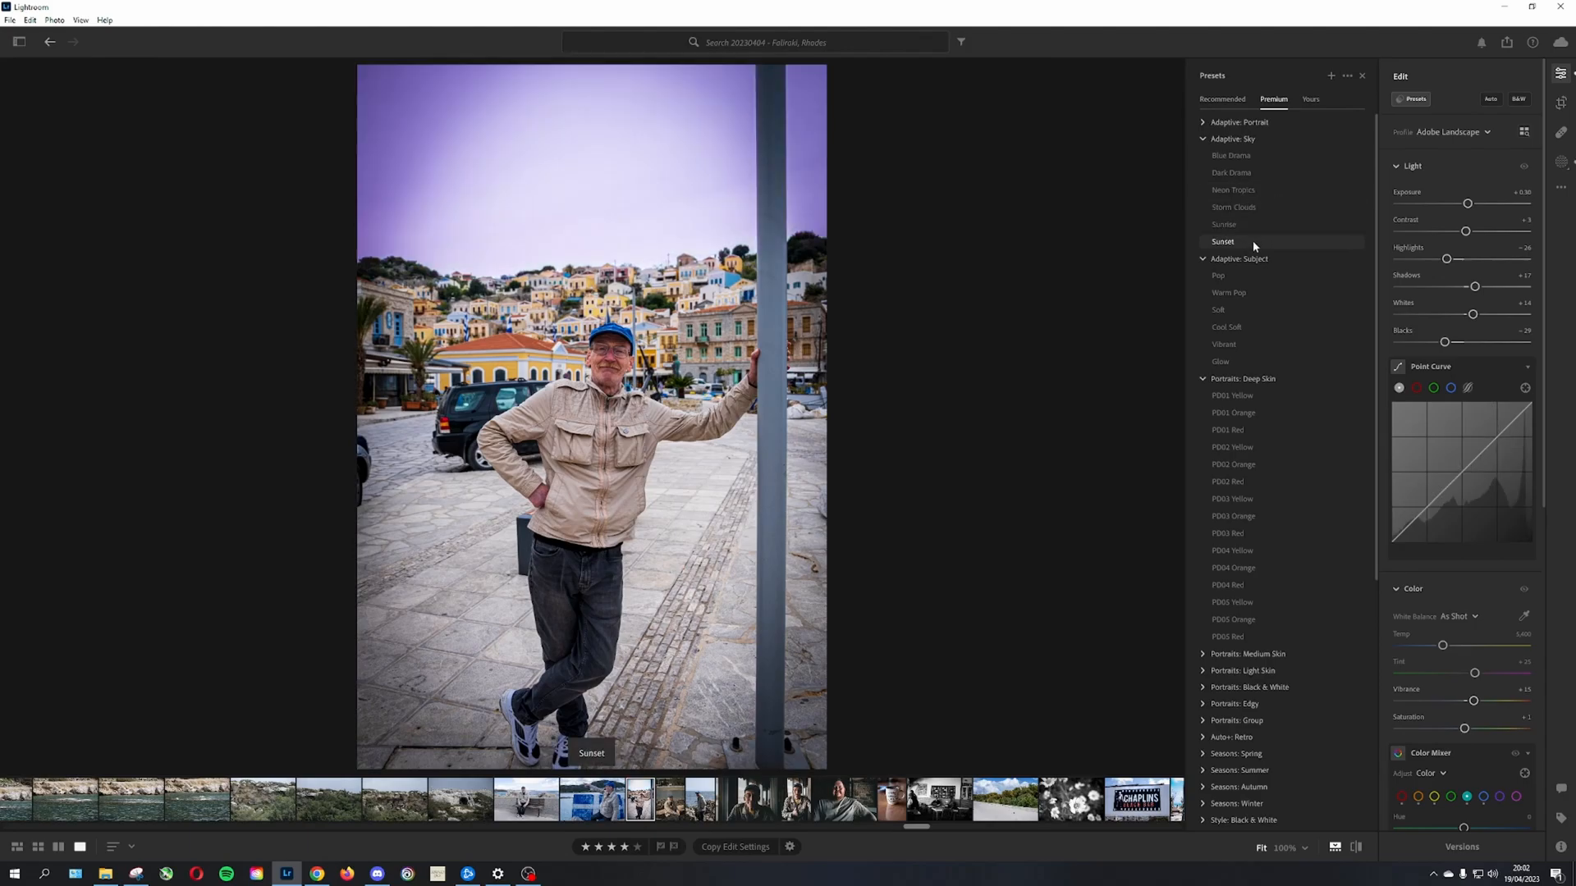
# Step: Apply the Dark Drama adaptive sky preset to the photo
pyautogui.click(1253, 189)
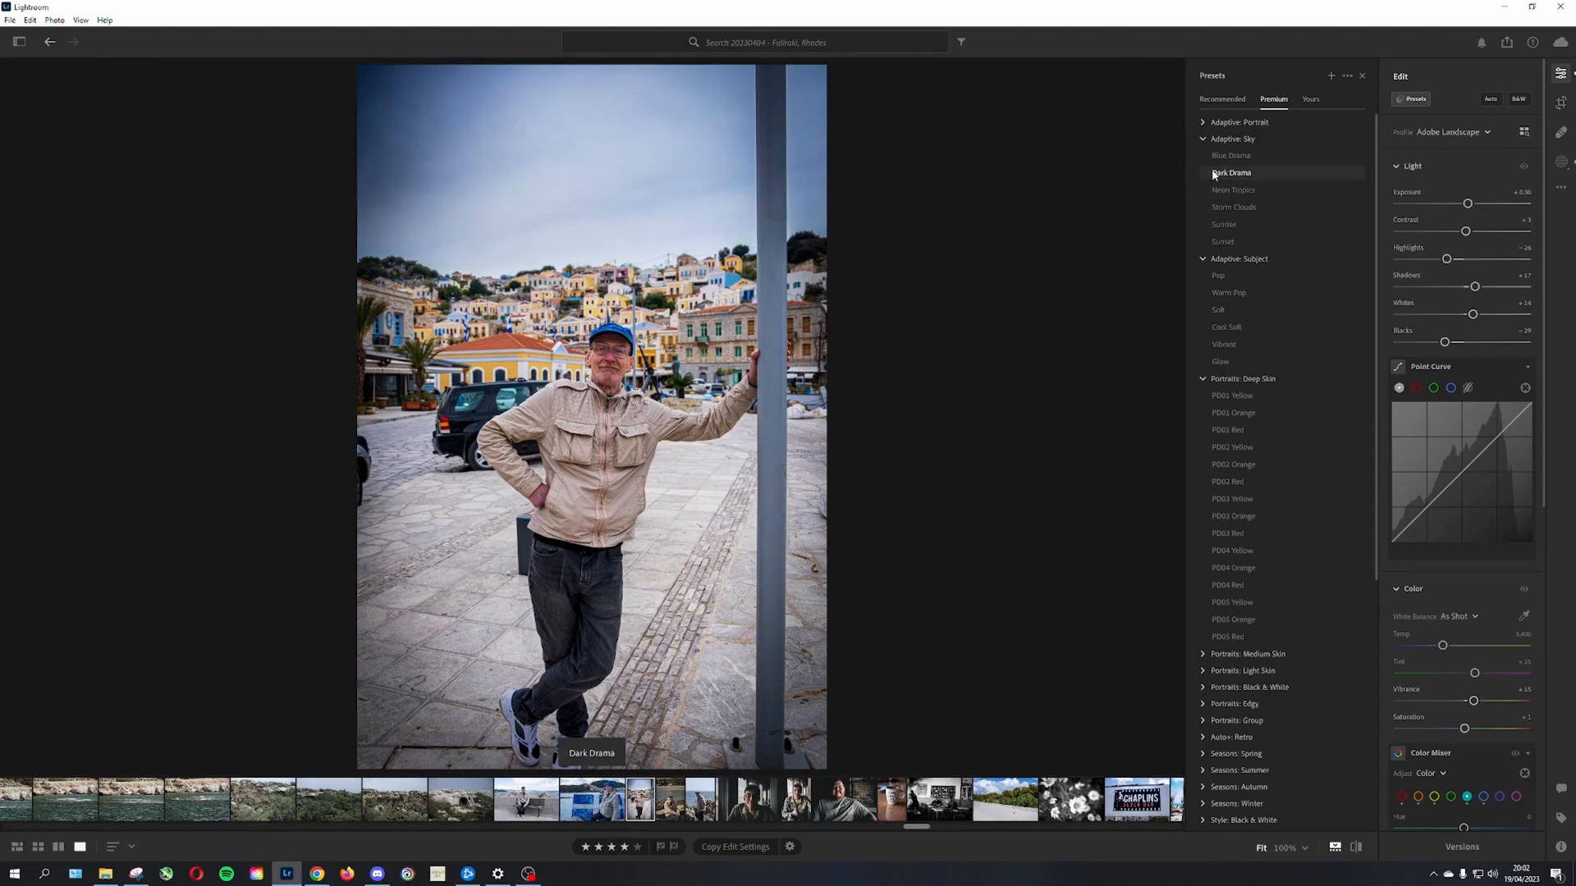
pyautogui.click(1225, 172)
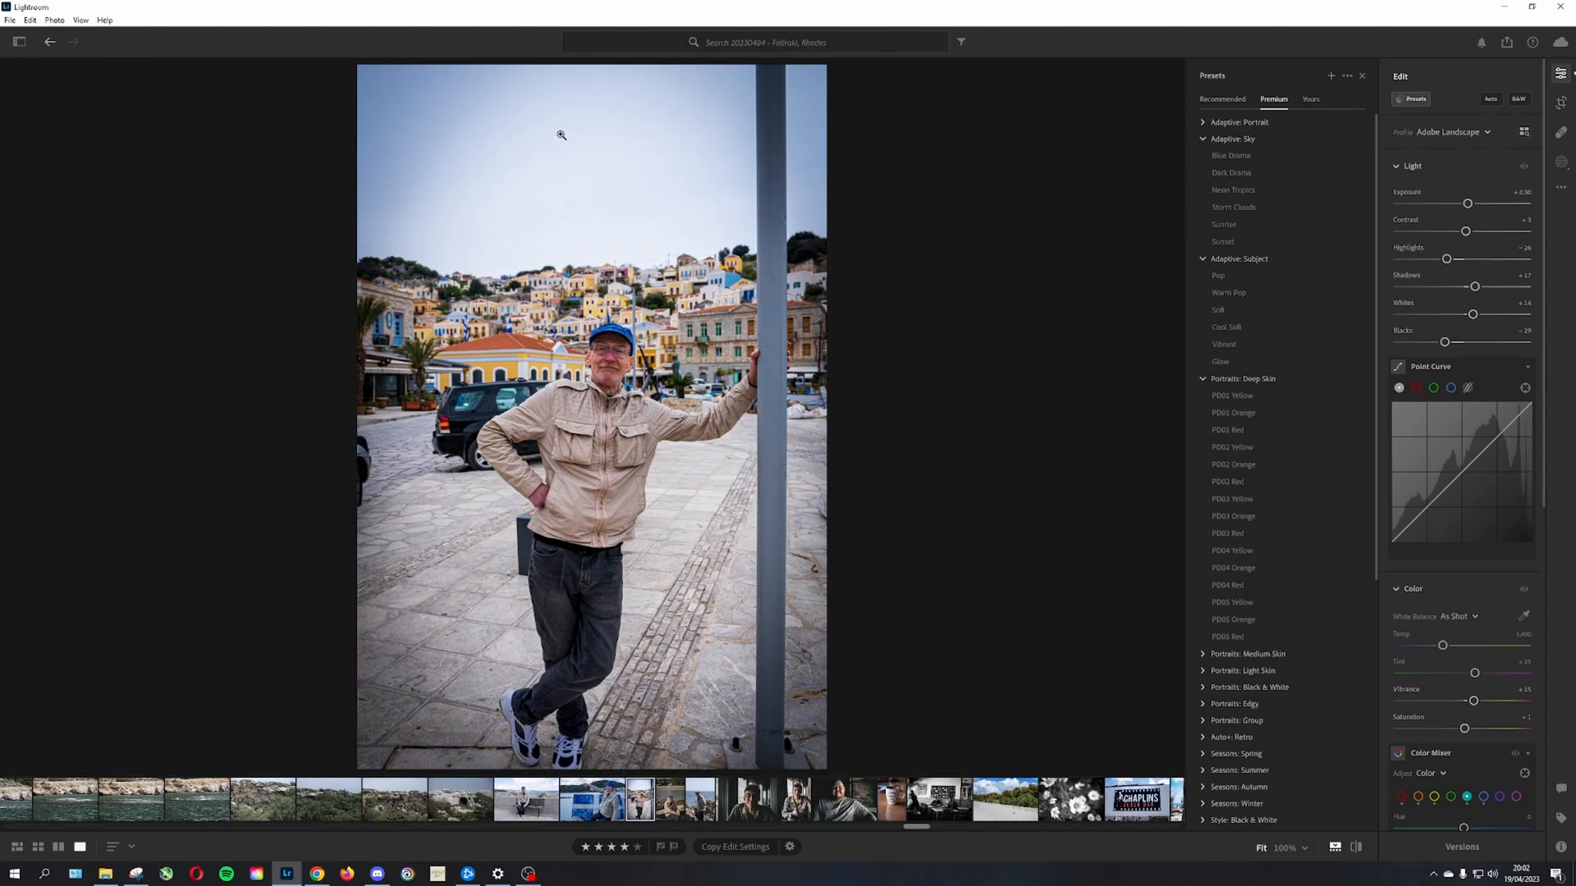
pyautogui.click(1206, 172)
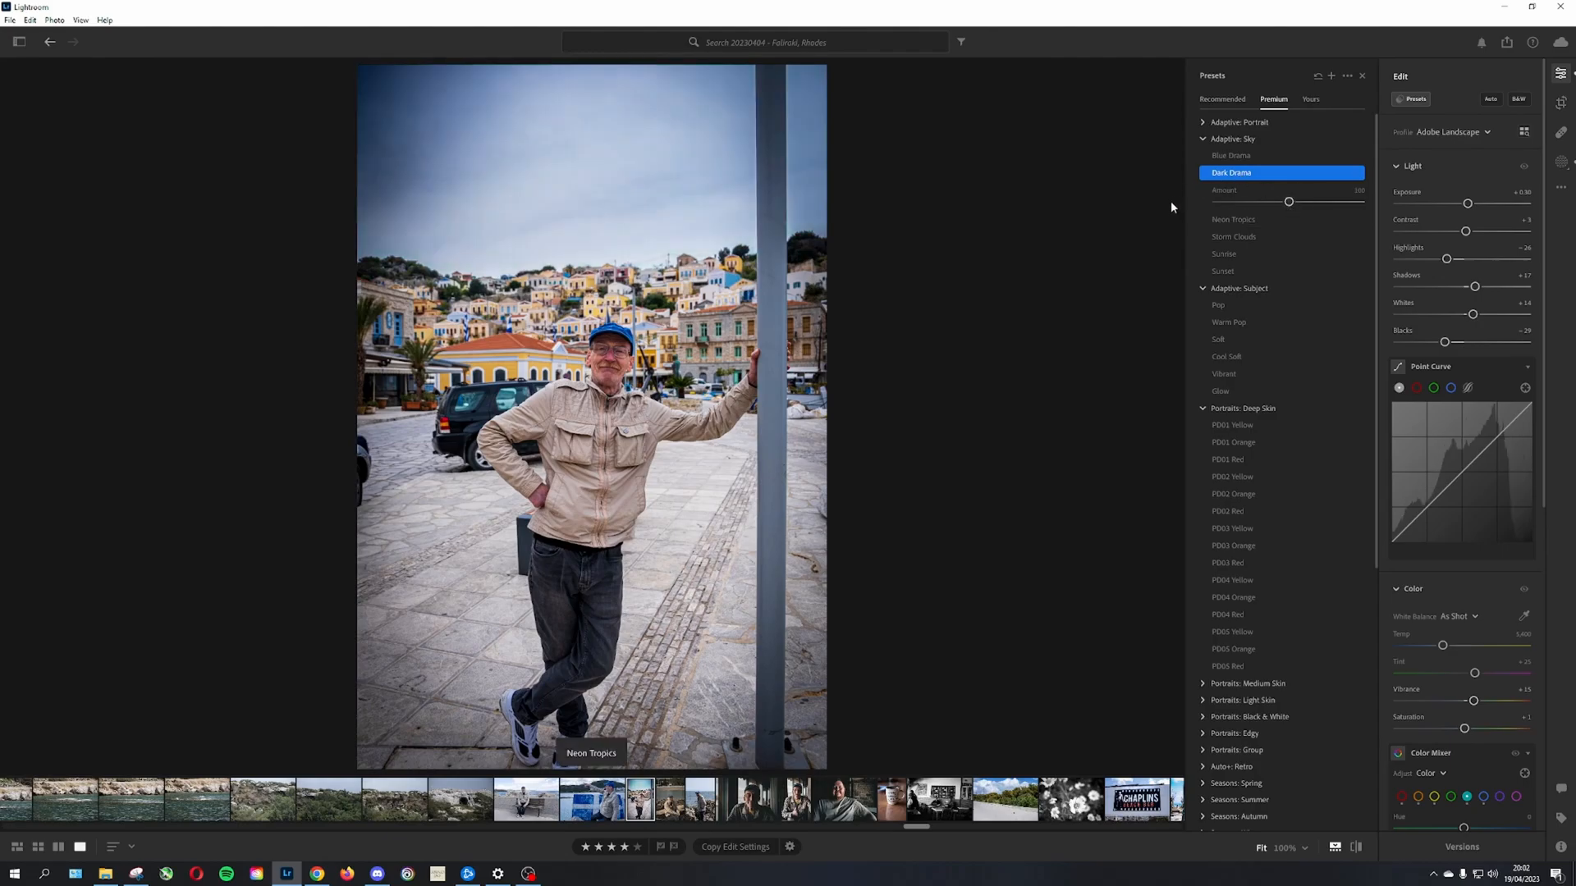
# Step: Compare the Dark Drama version of the portrait with the unedited original twice, ending on the edited photo
pyautogui.moveTo(1289, 201)
pyautogui.mouseDown()
pyautogui.moveTo(1255, 202)
pyautogui.moveTo(1324, 201)
pyautogui.moveTo(1290, 206)
pyautogui.mouseUp()
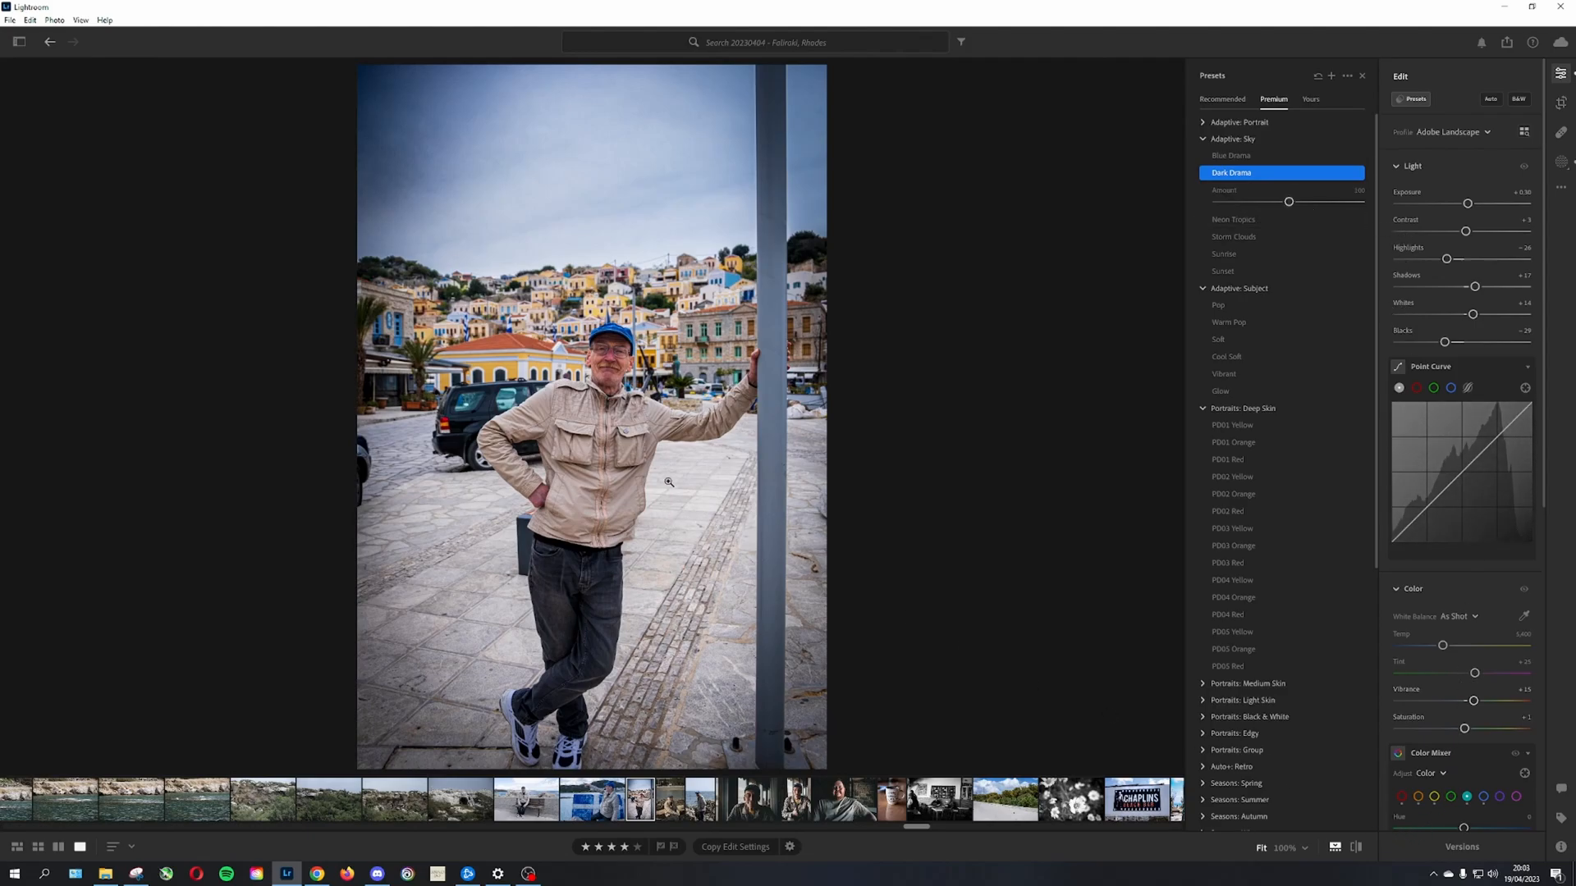
pyautogui.click(1355, 852)
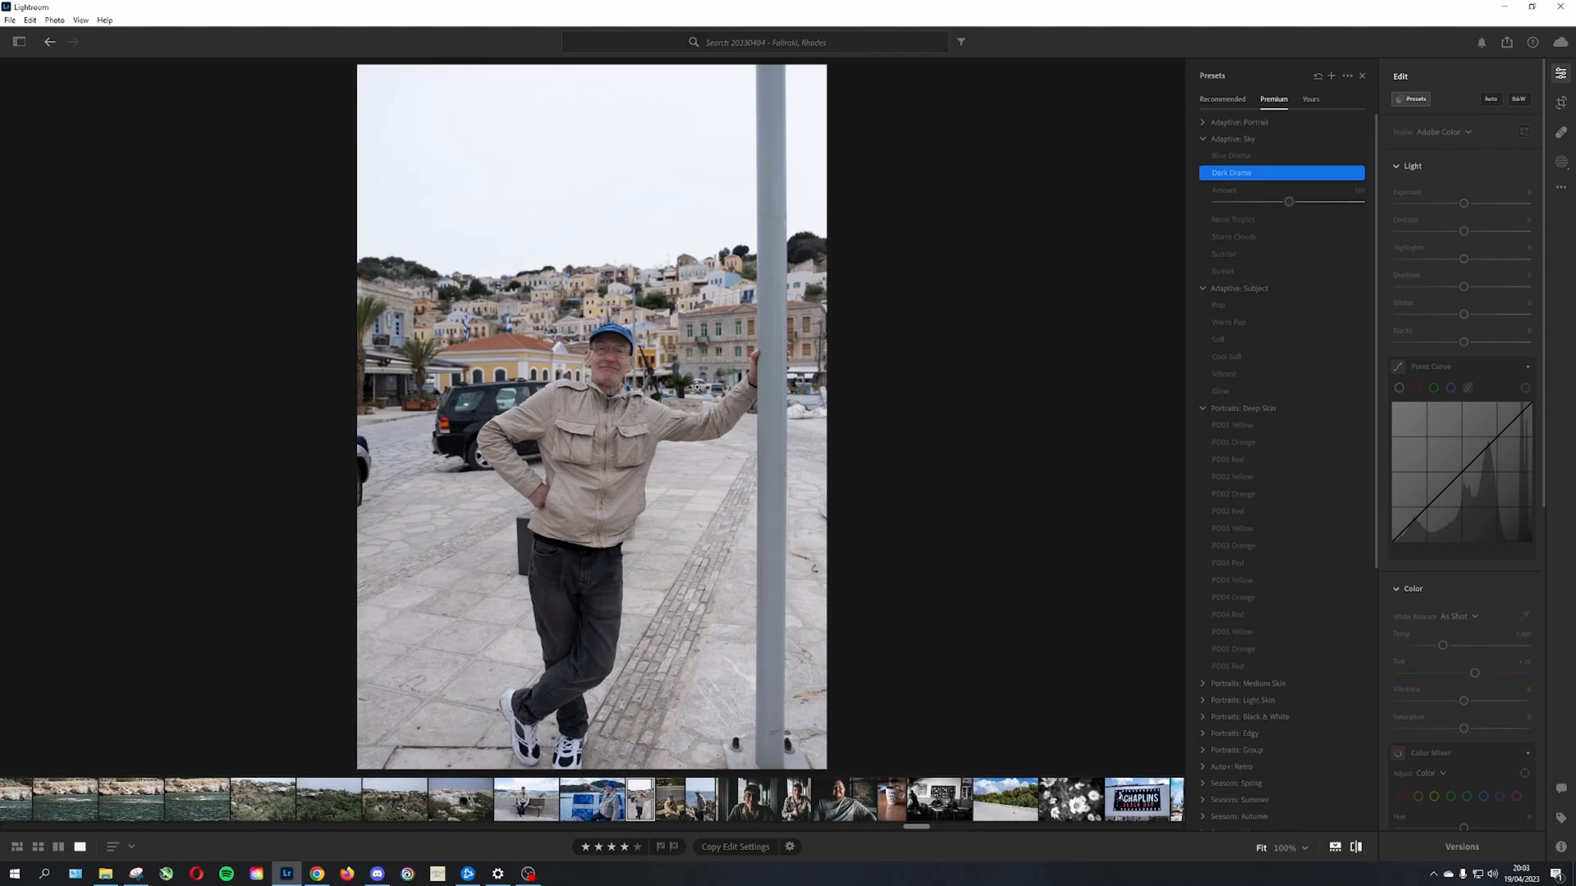
pyautogui.click(1356, 847)
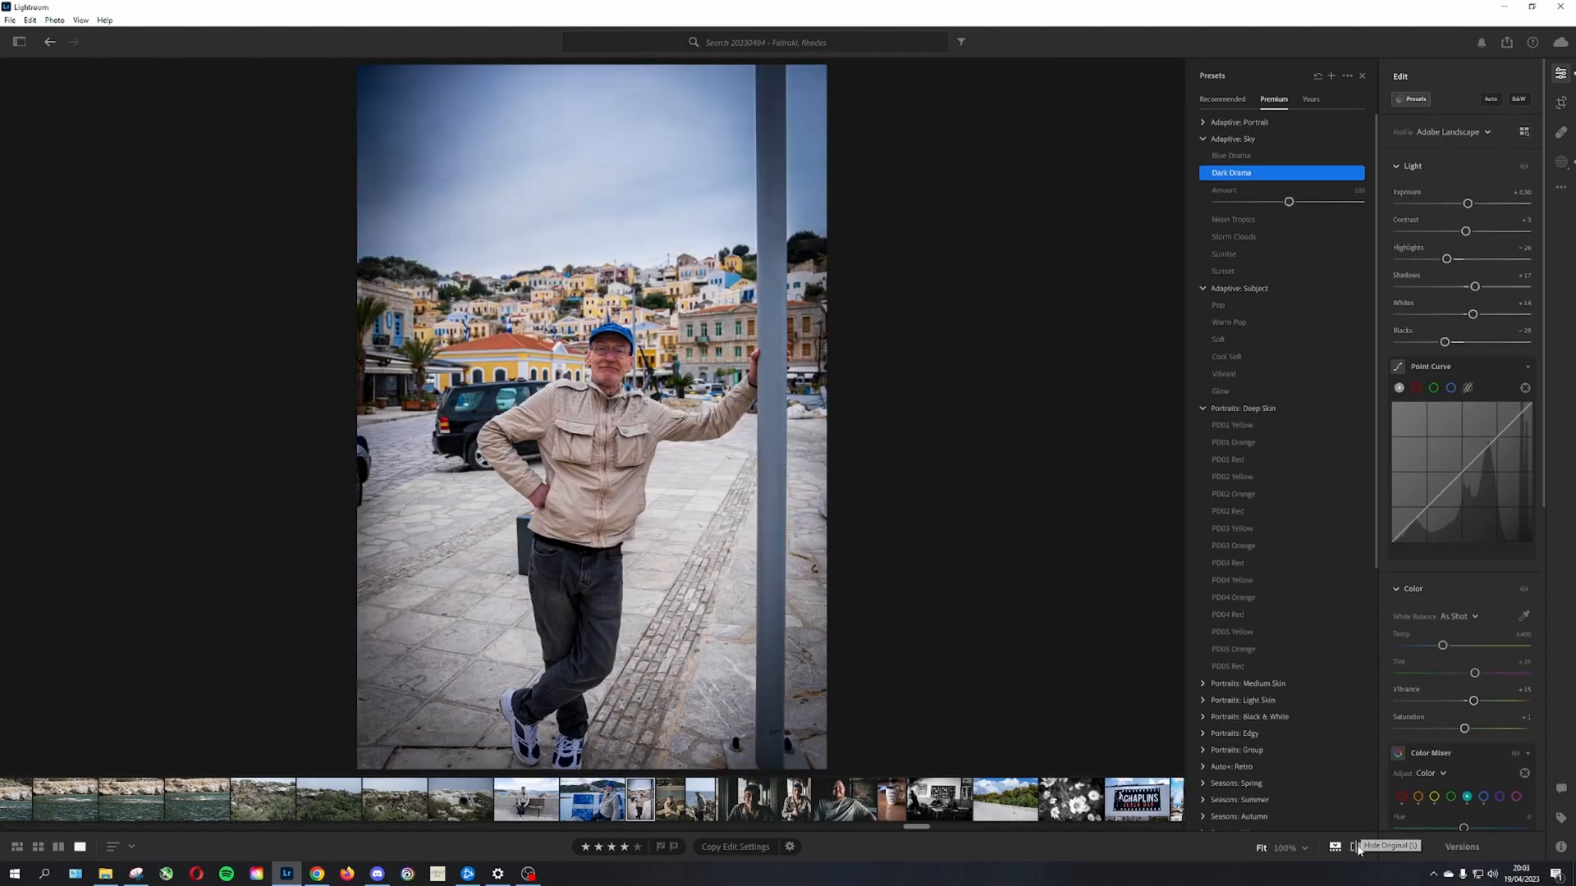
pyautogui.click(1355, 847)
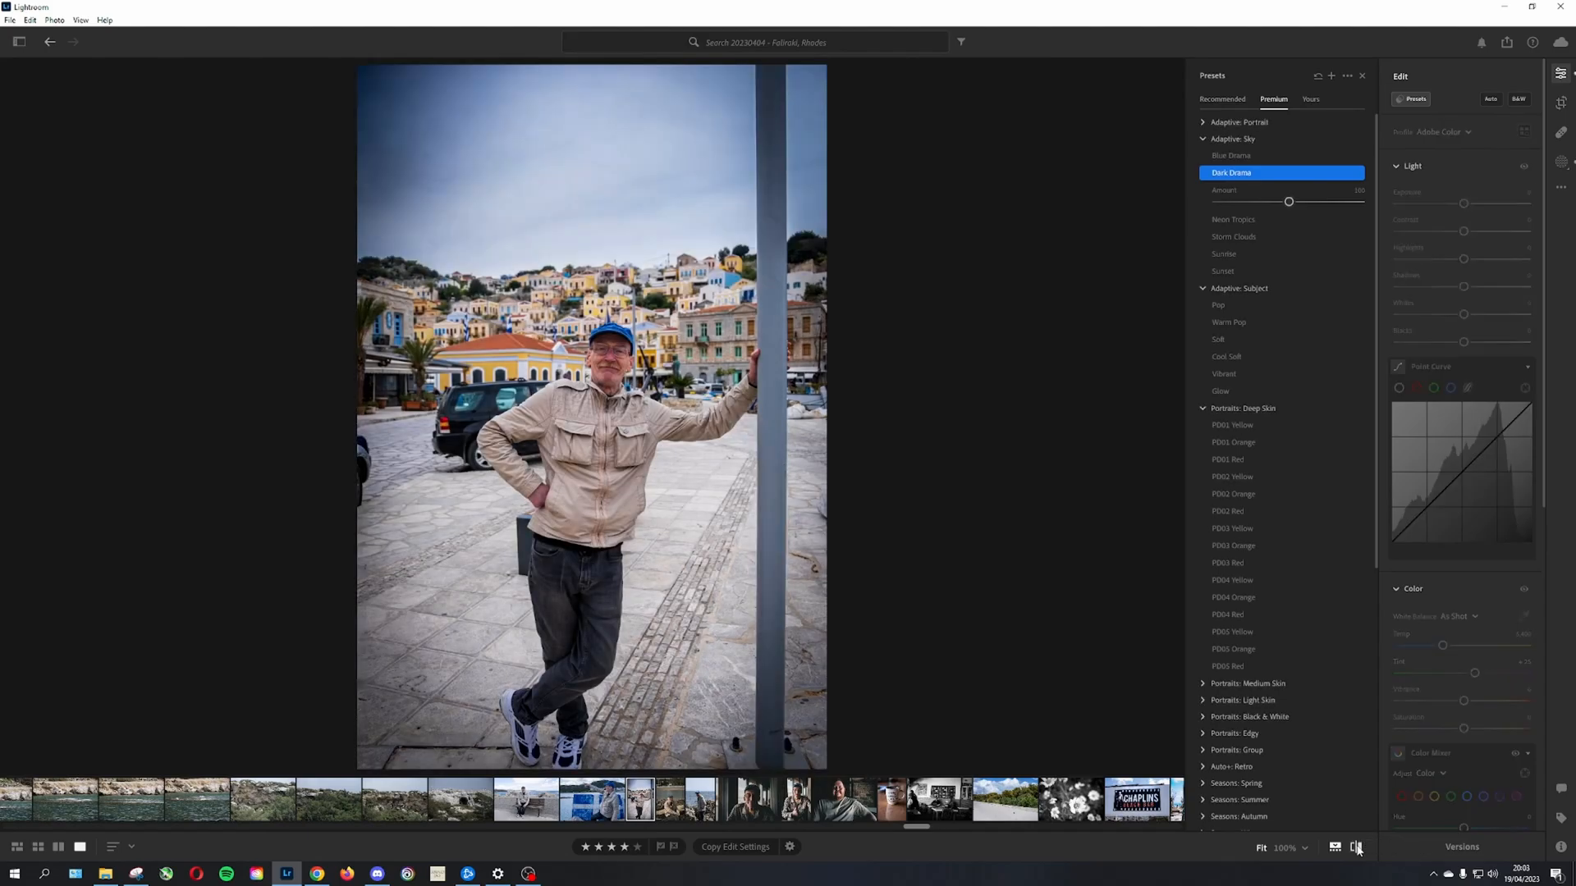
pyautogui.click(1356, 847)
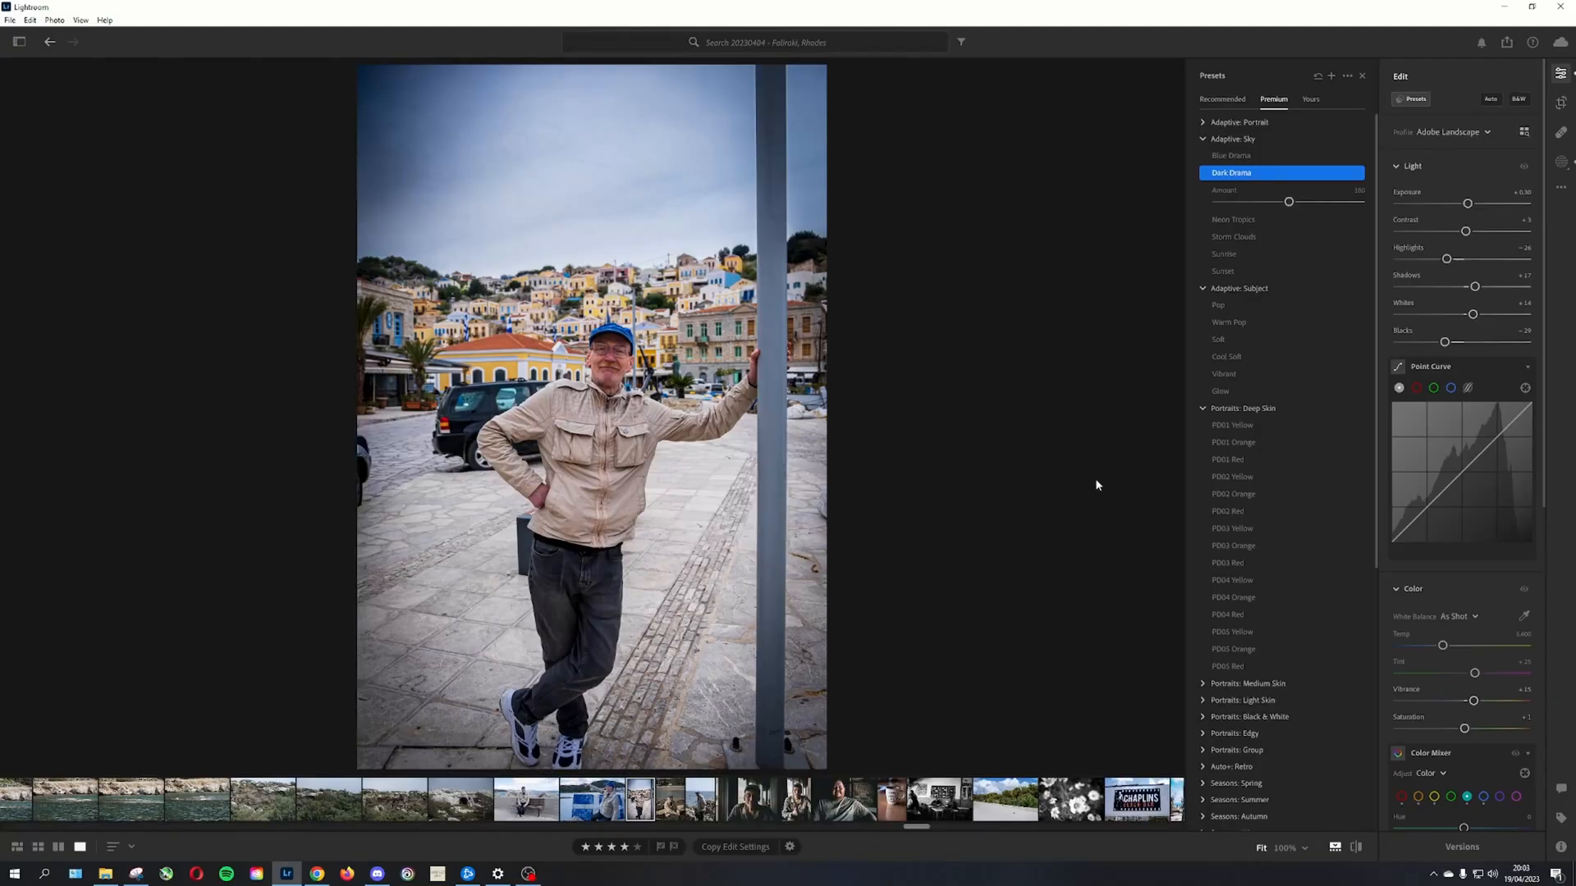
# Step: Export the Dark Drama version as a full-size, 50% quality watermarked JPG to the 20230404 - Rhodes folder
pyautogui.click(1507, 42)
pyautogui.click(1401, 103)
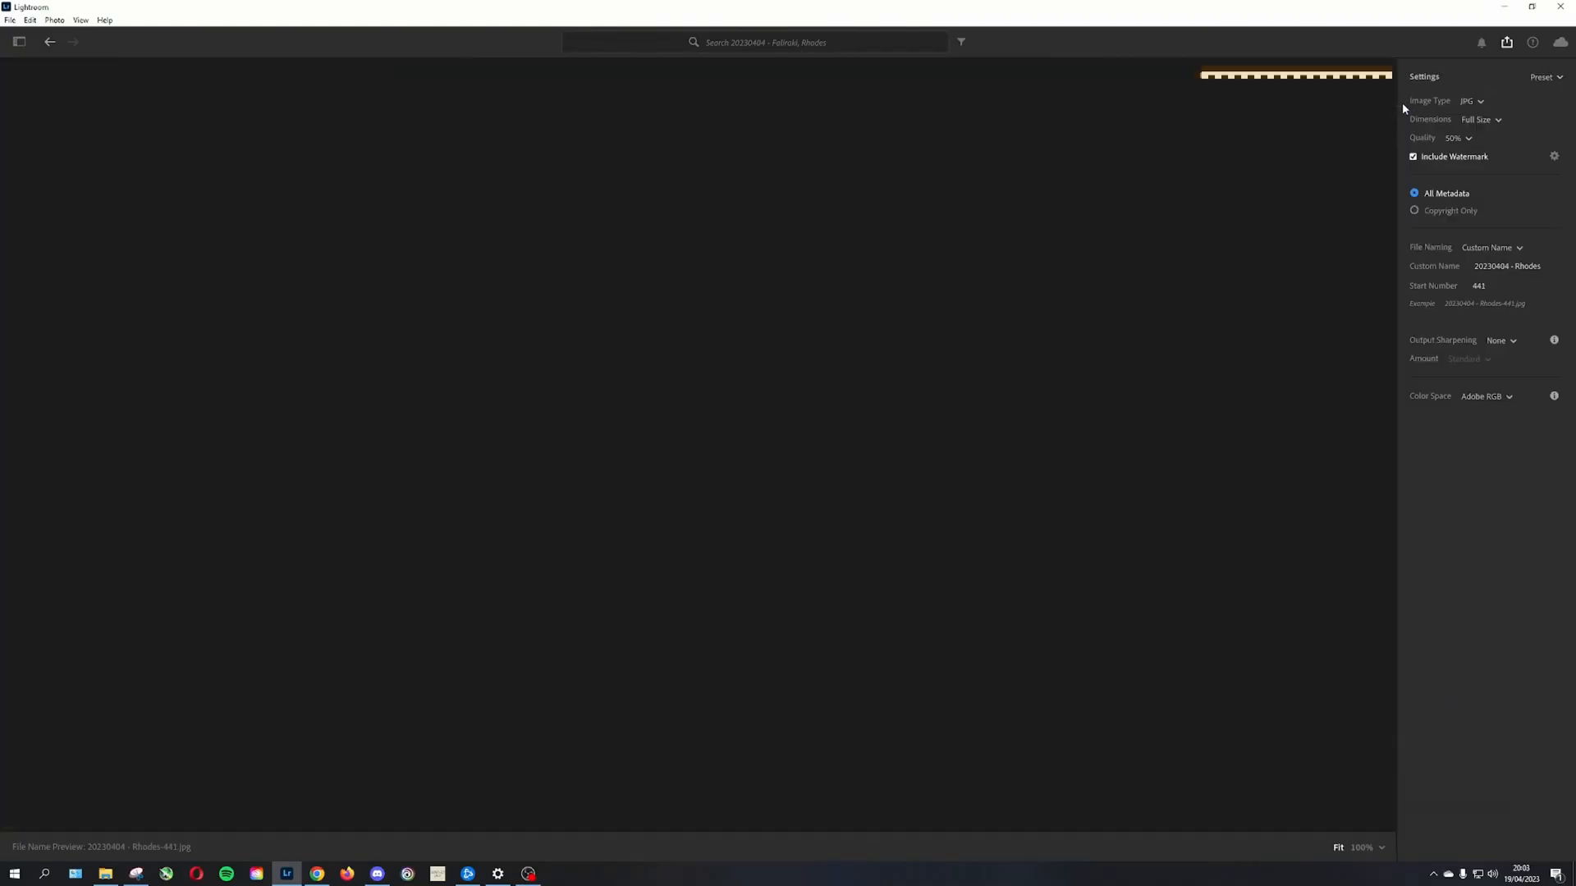
pyautogui.click(1531, 42)
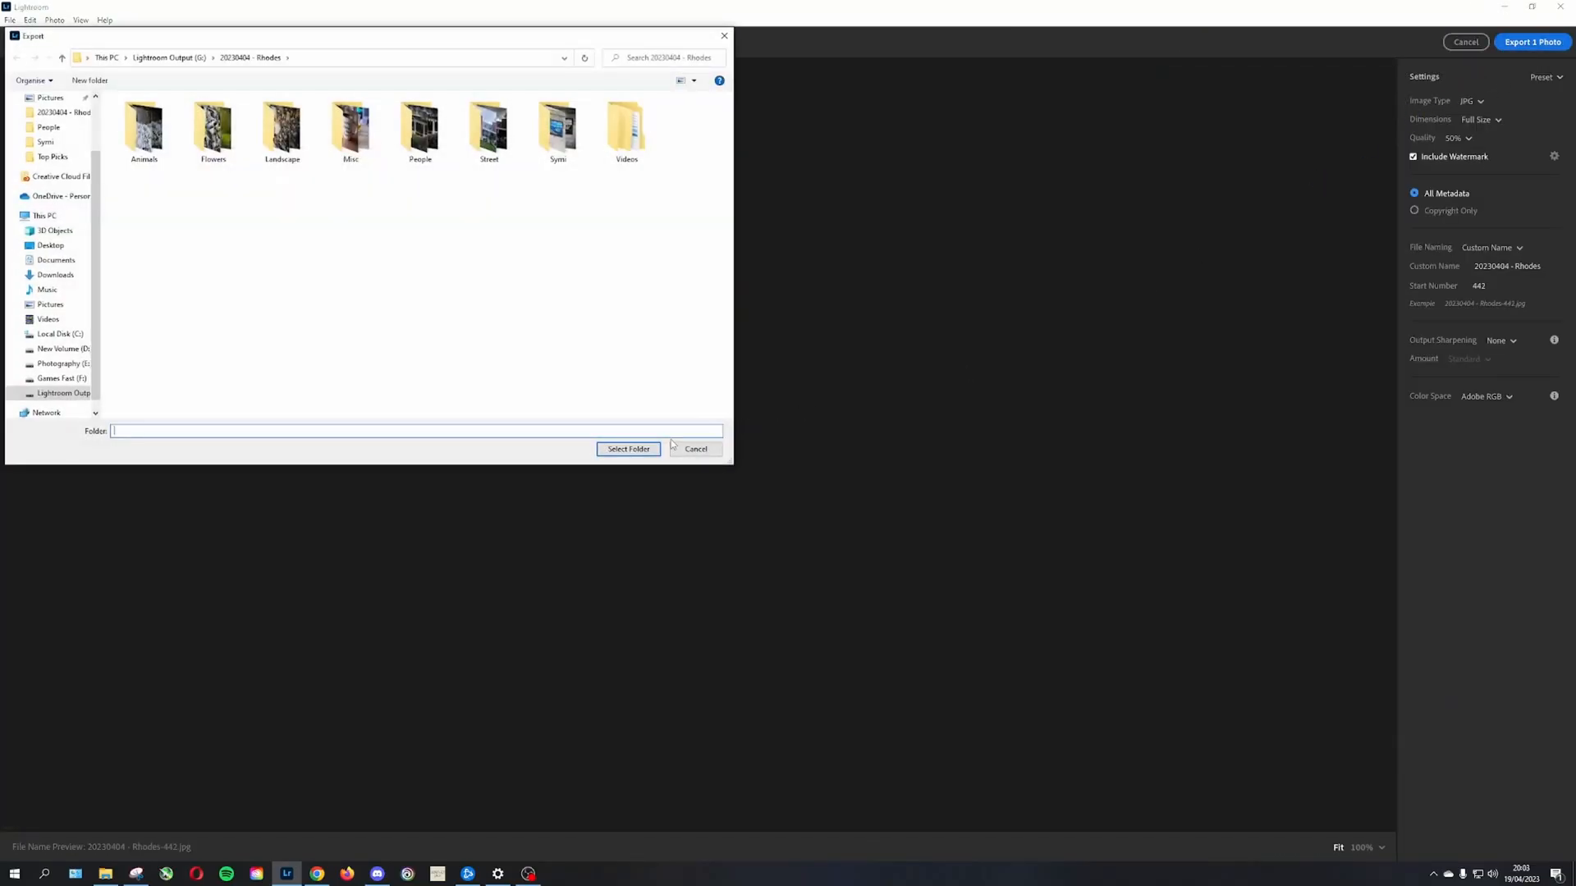
pyautogui.click(629, 448)
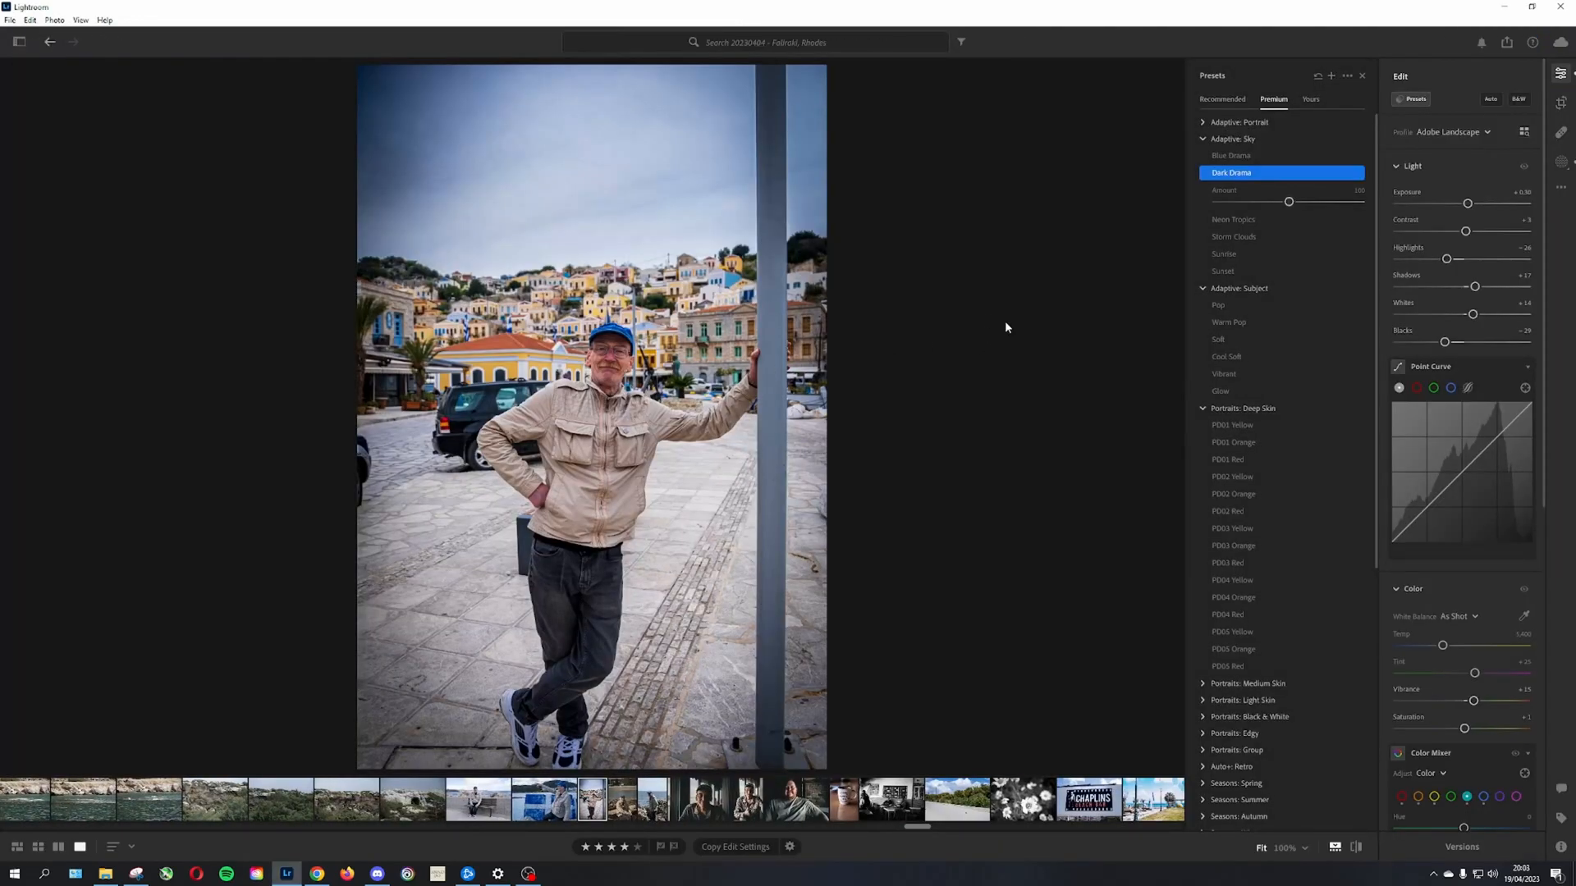
# Step: Try the OCEANFRONT, The Purge and 06 presets saved from Discover on the portrait
pyautogui.click(1311, 99)
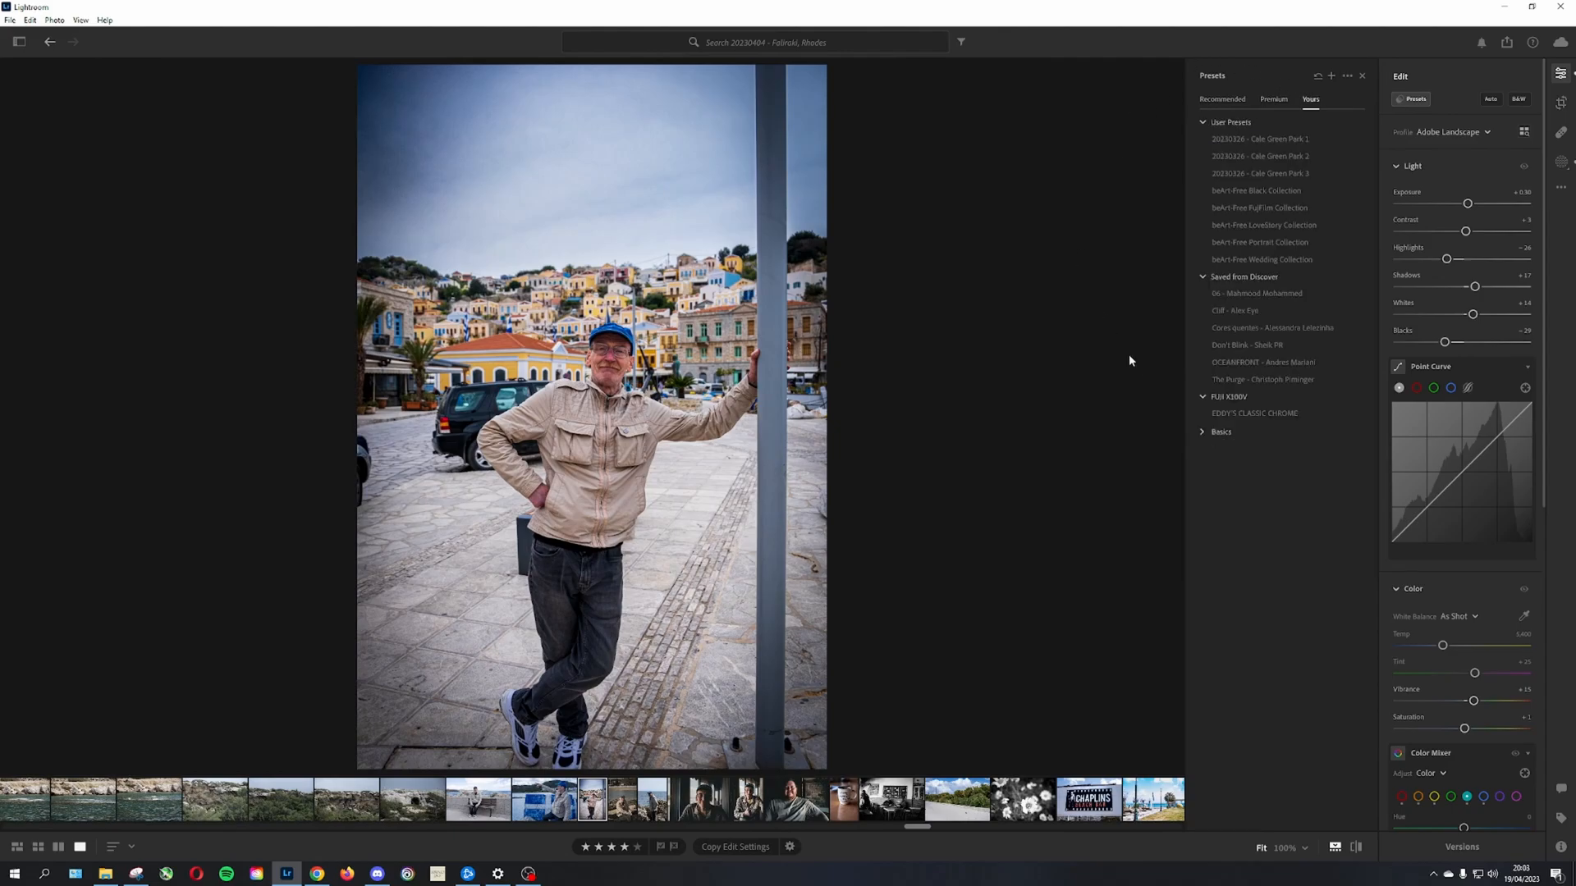
pyautogui.click(1244, 365)
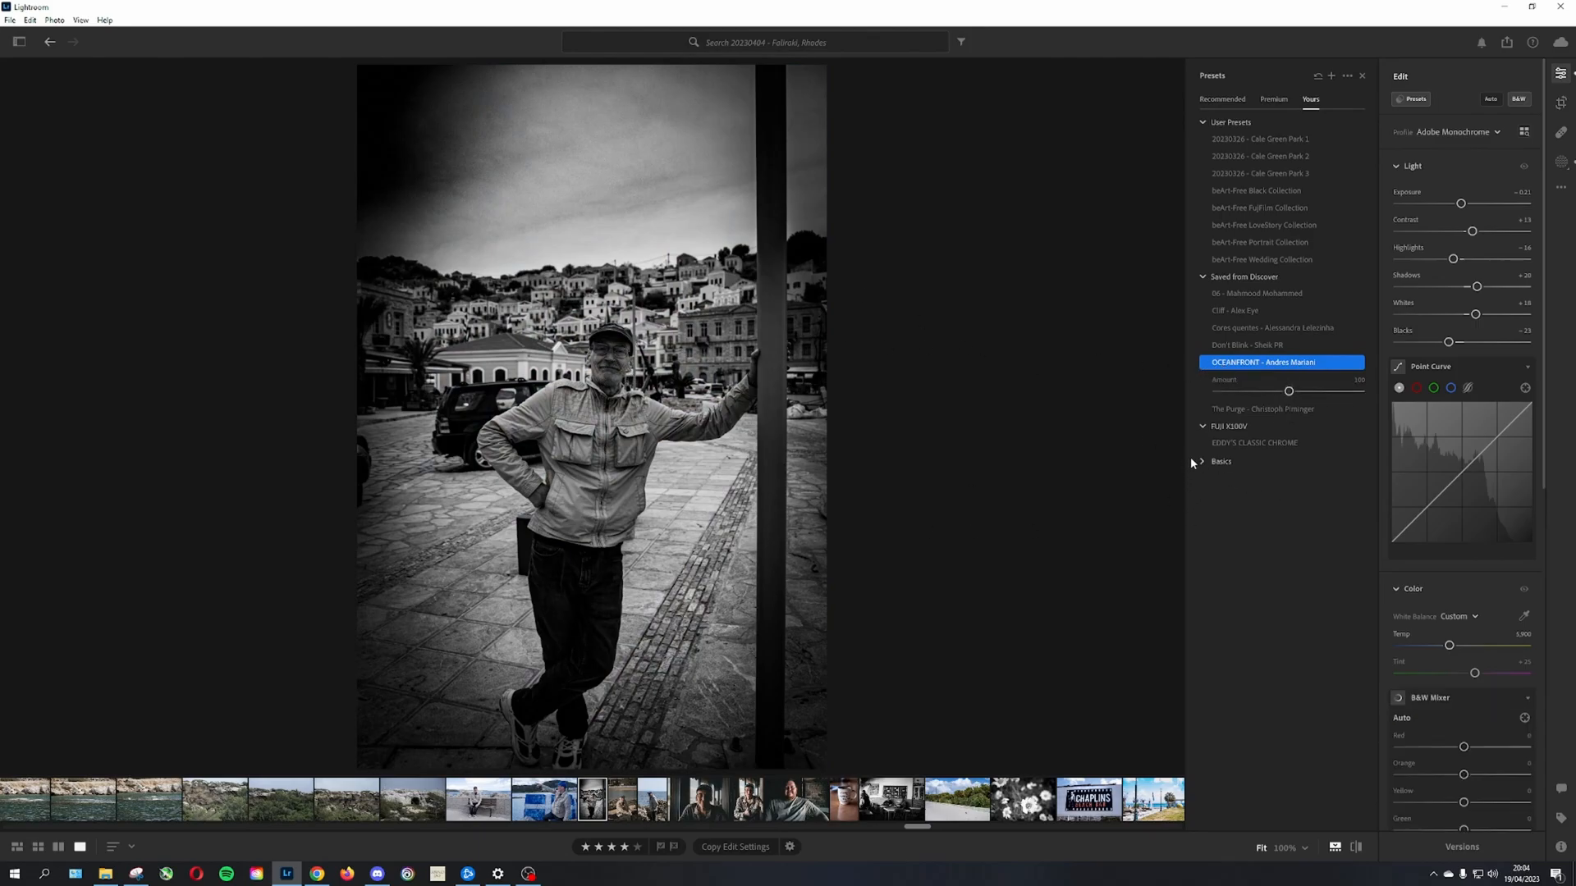
pyautogui.click(1231, 410)
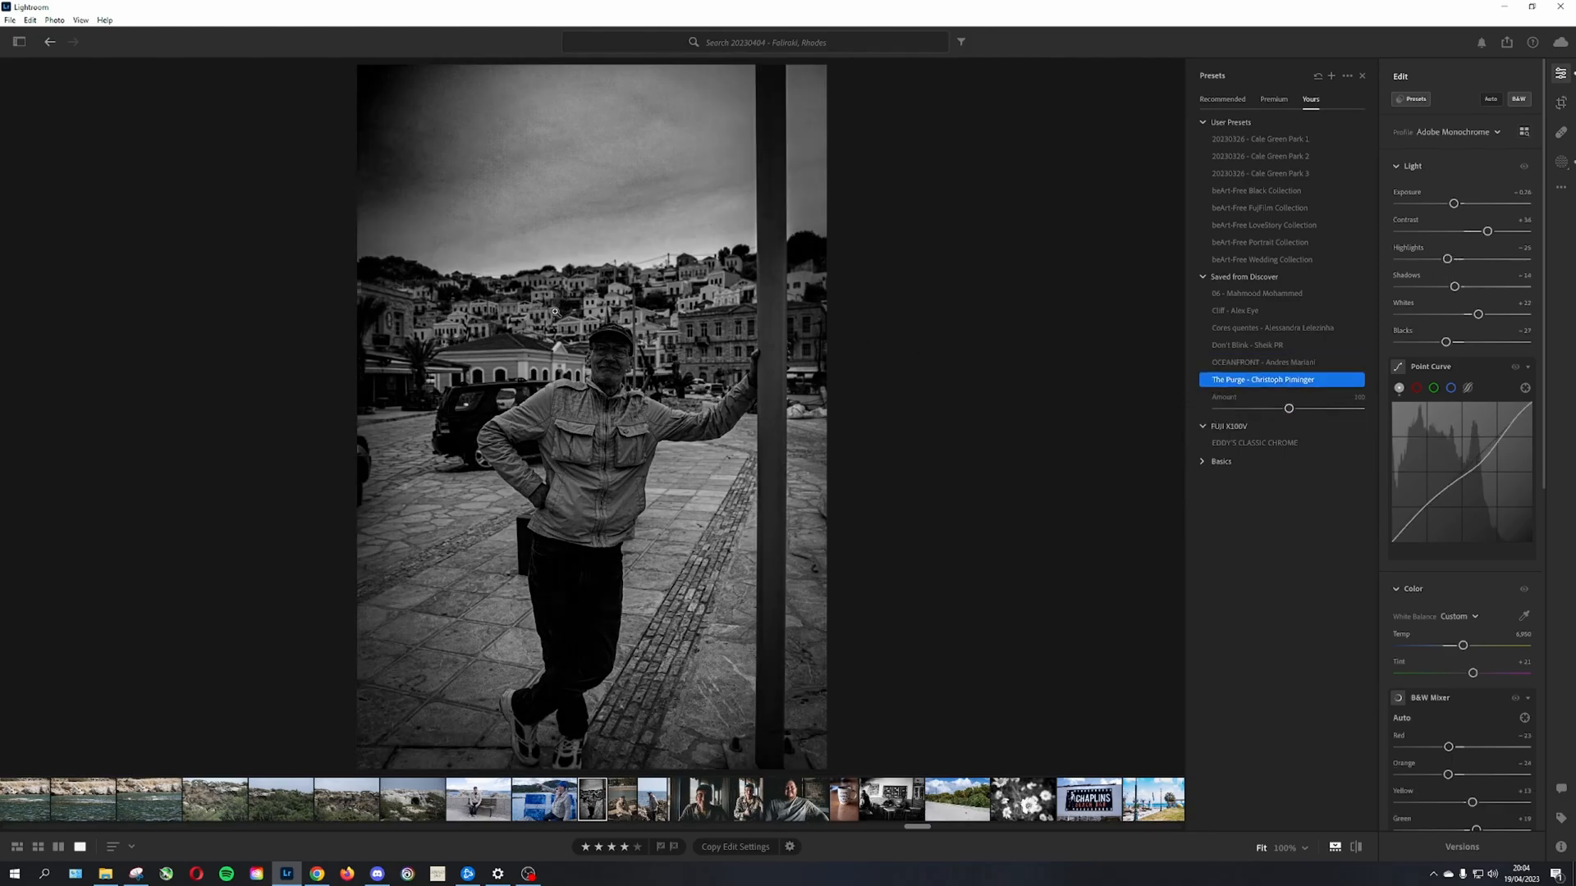
pyautogui.click(1218, 294)
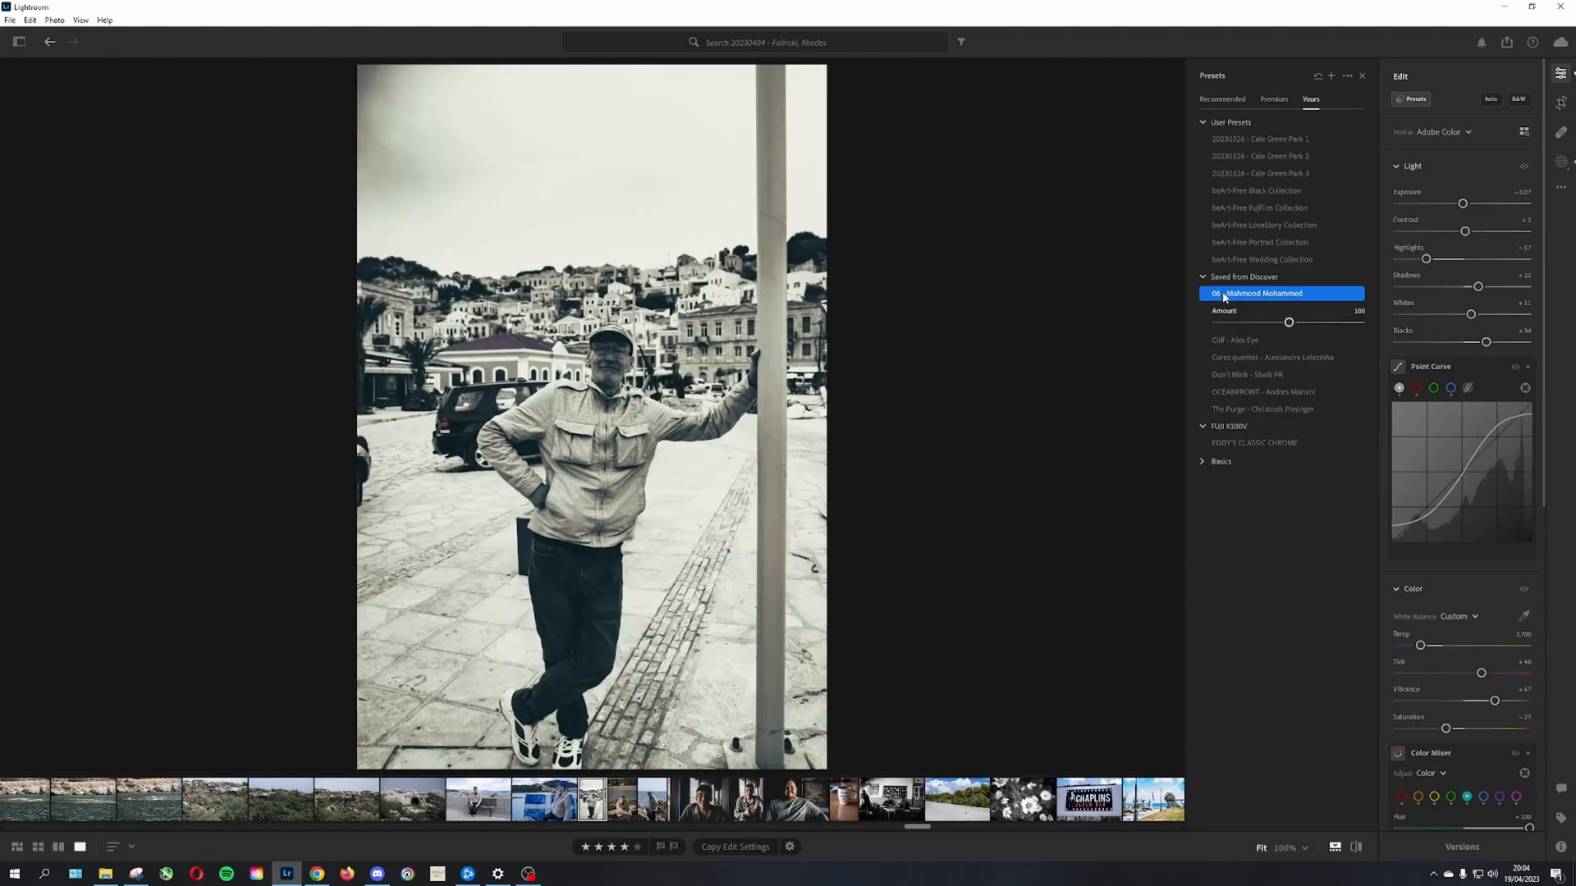
# Step: Apply the saved Cliff preset with its amount lowered to about 82, and export this version as a watermarked JPG to the 20230404 - Rhodes folder
pyautogui.click(1239, 340)
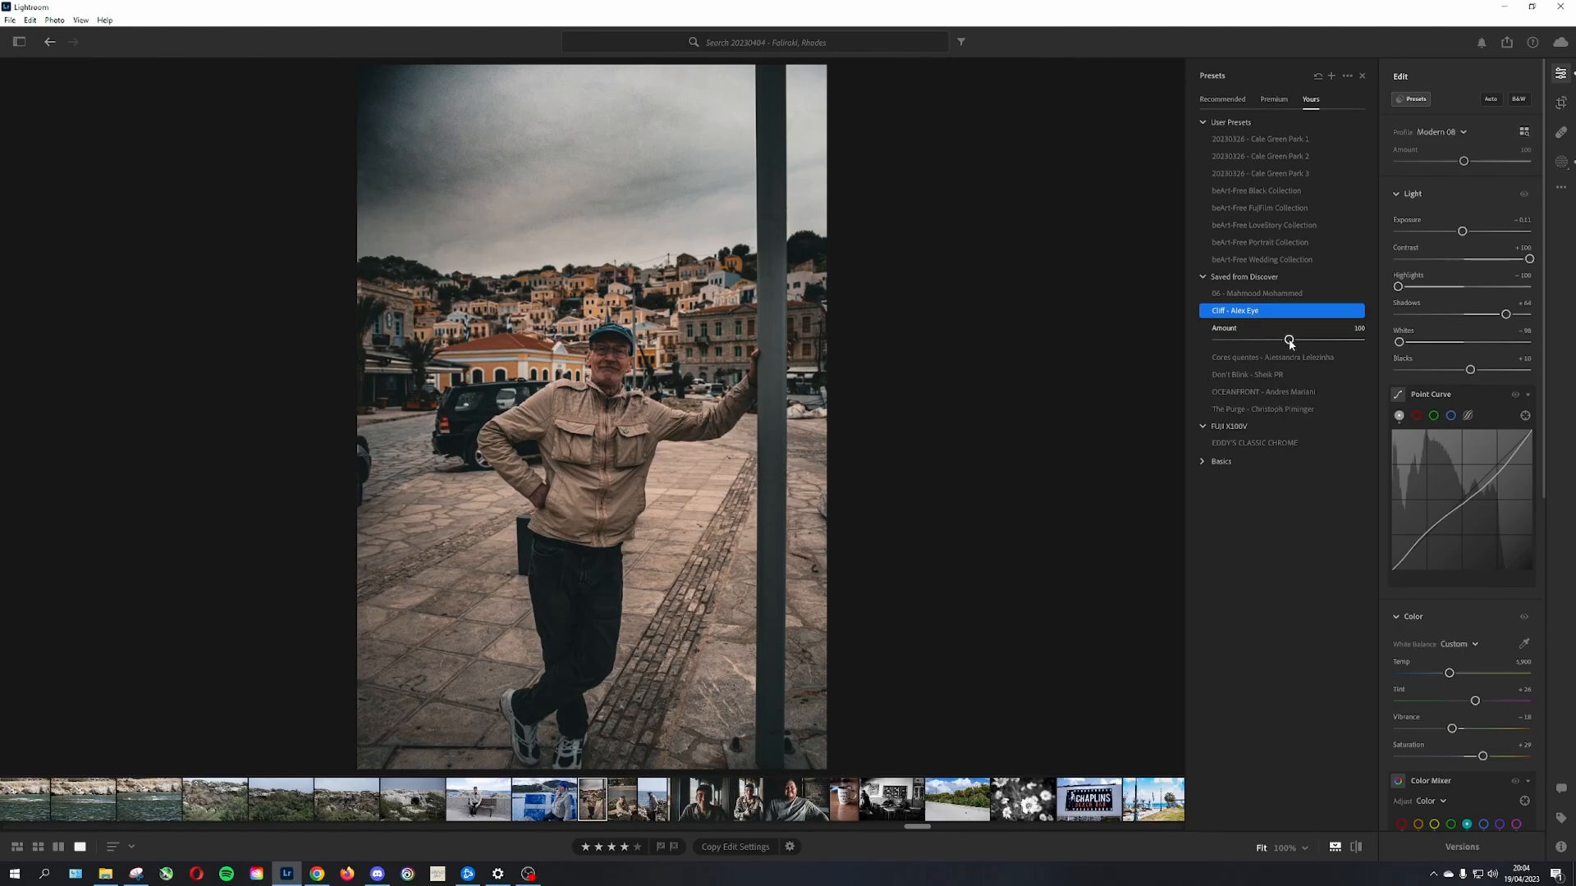
pyautogui.moveTo(1289, 340)
pyautogui.mouseDown()
pyautogui.moveTo(1244, 341)
pyautogui.moveTo(1278, 343)
pyautogui.mouseUp()
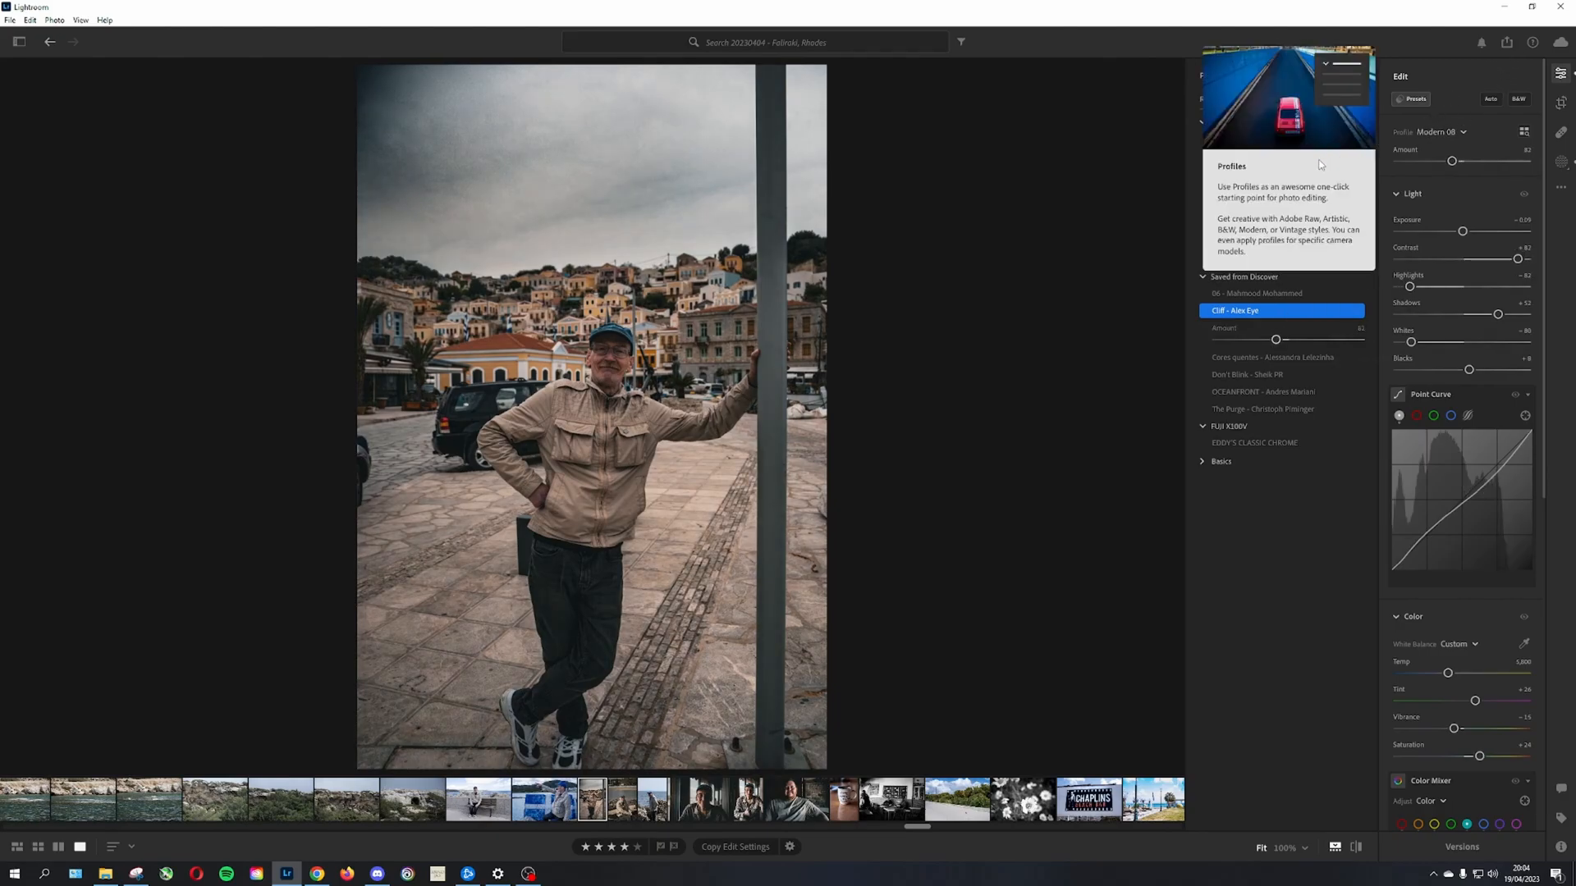
pyautogui.click(1507, 43)
pyautogui.click(1406, 112)
pyautogui.click(1532, 42)
pyautogui.click(631, 448)
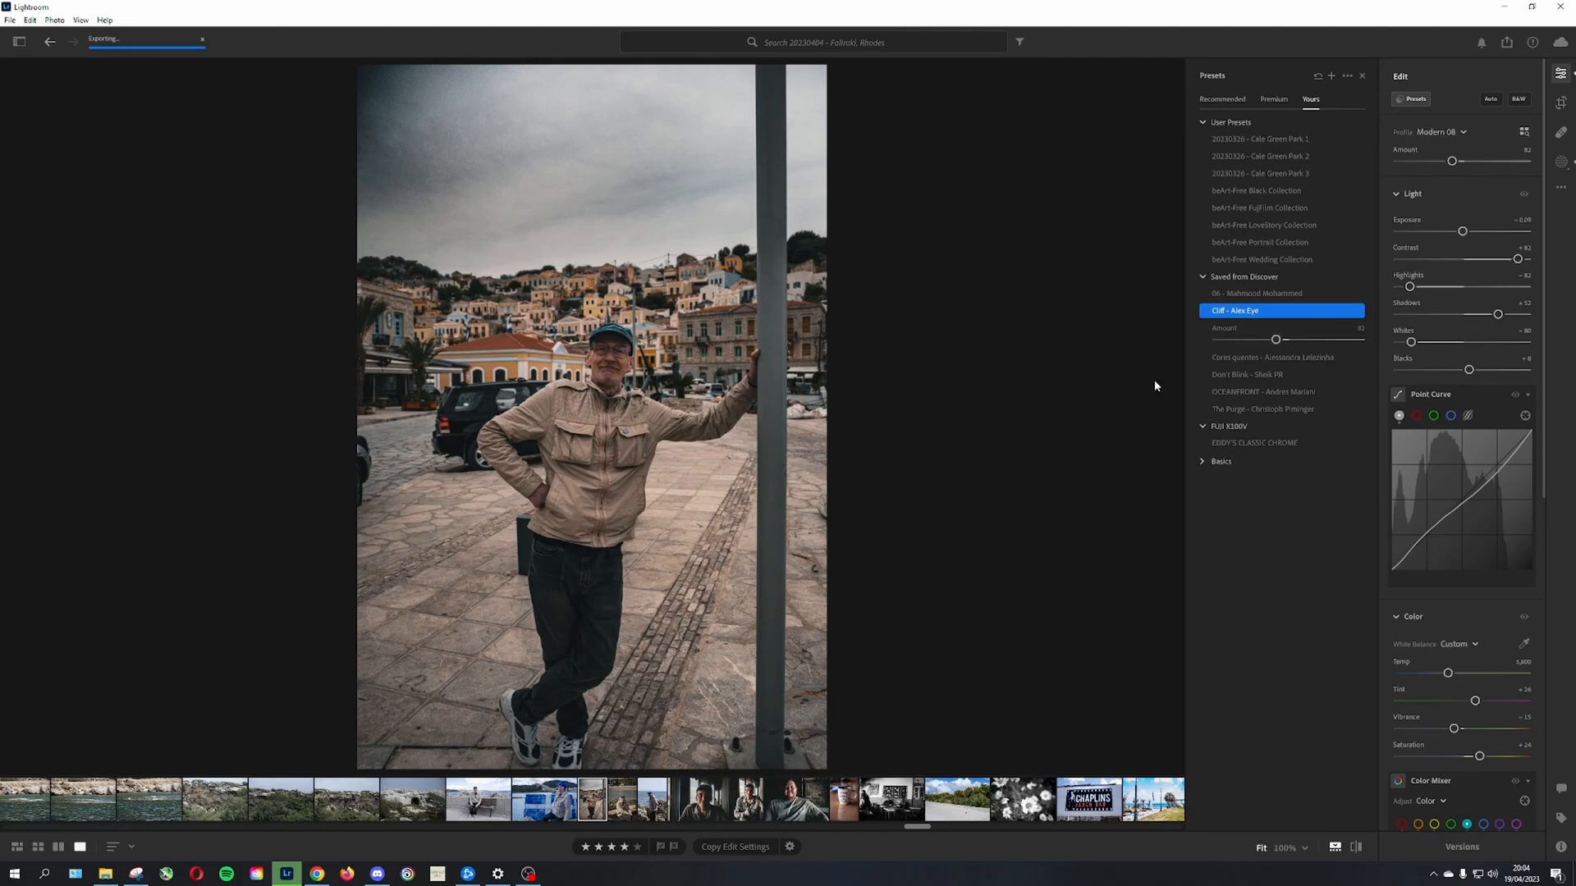
# Step: Try the Don't Blink preset at an amount of about 90, and reapply the Cliff preset with its amount lowered to about 91
pyautogui.click(1242, 377)
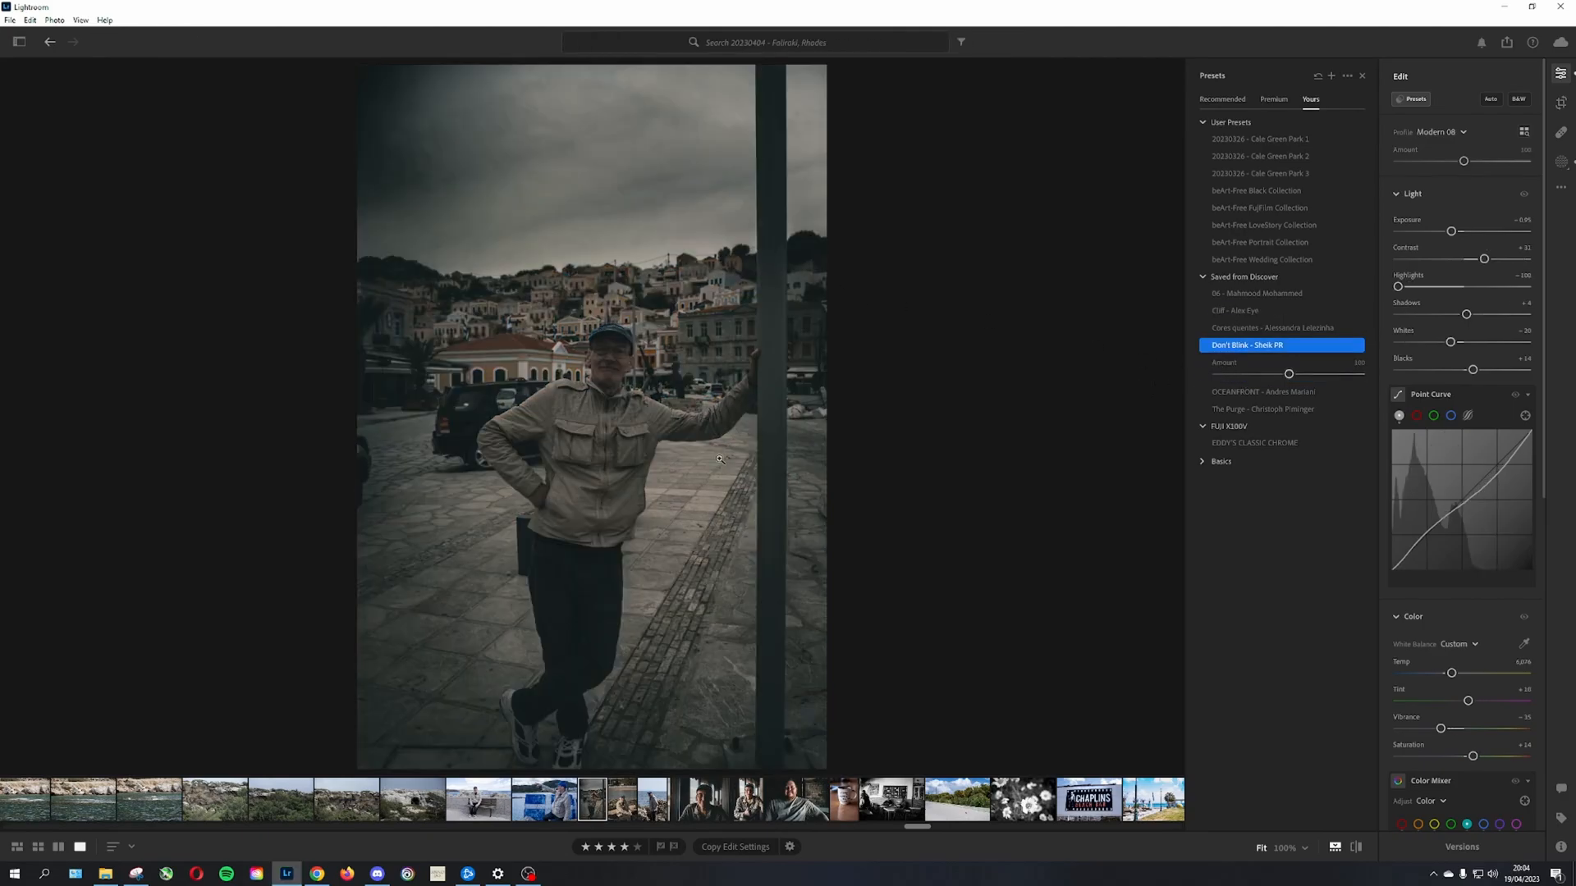
pyautogui.moveTo(1278, 378)
pyautogui.mouseDown()
pyautogui.moveTo(1256, 376)
pyautogui.moveTo(1281, 376)
pyautogui.mouseUp()
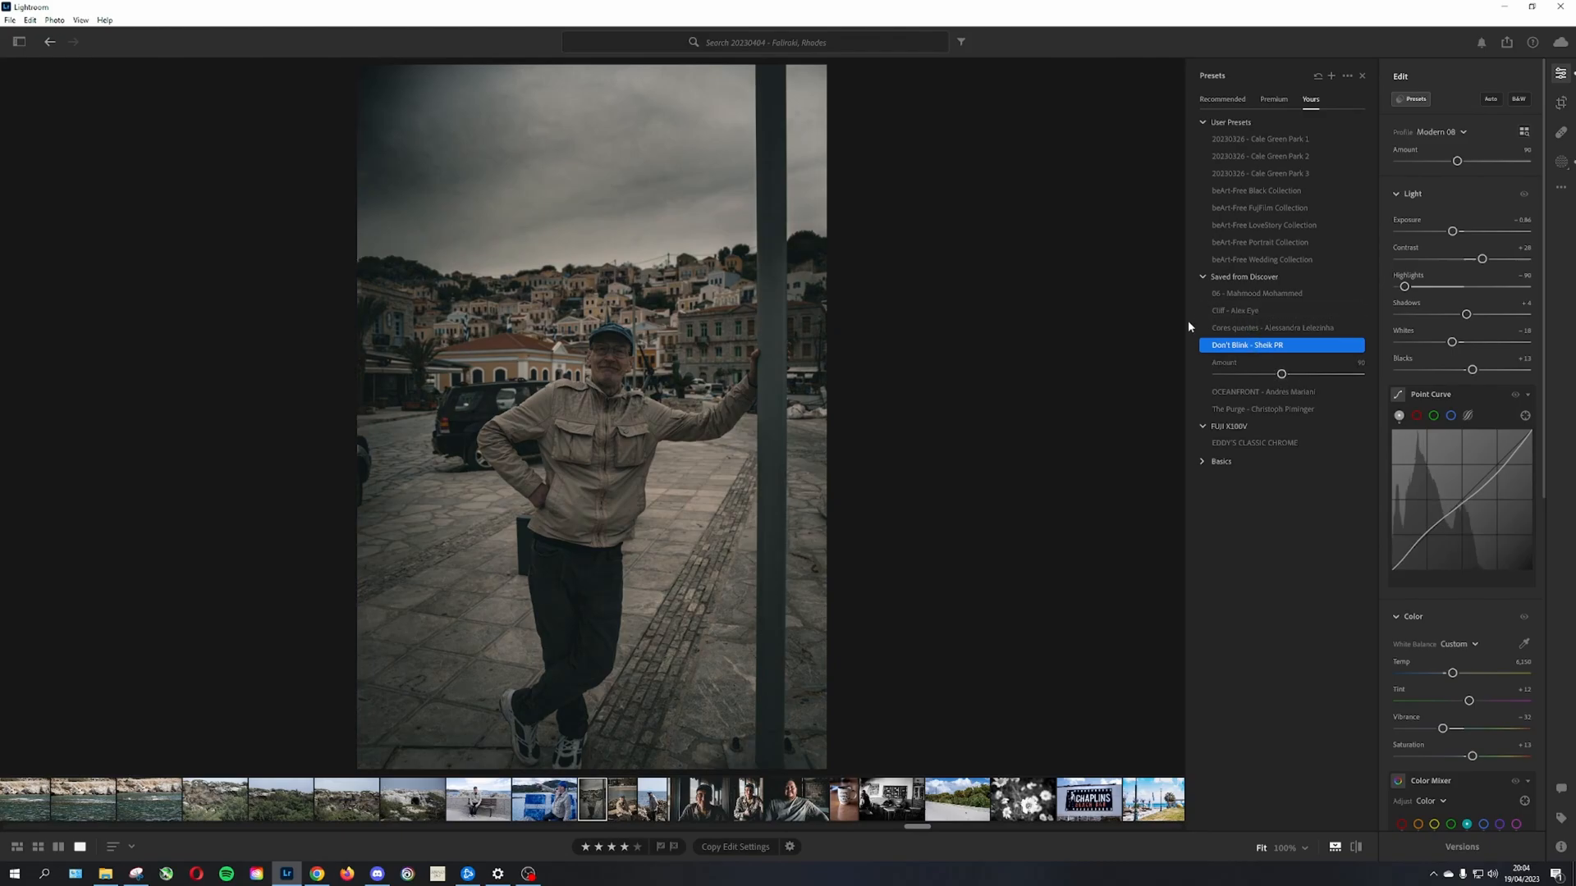
pyautogui.click(1229, 313)
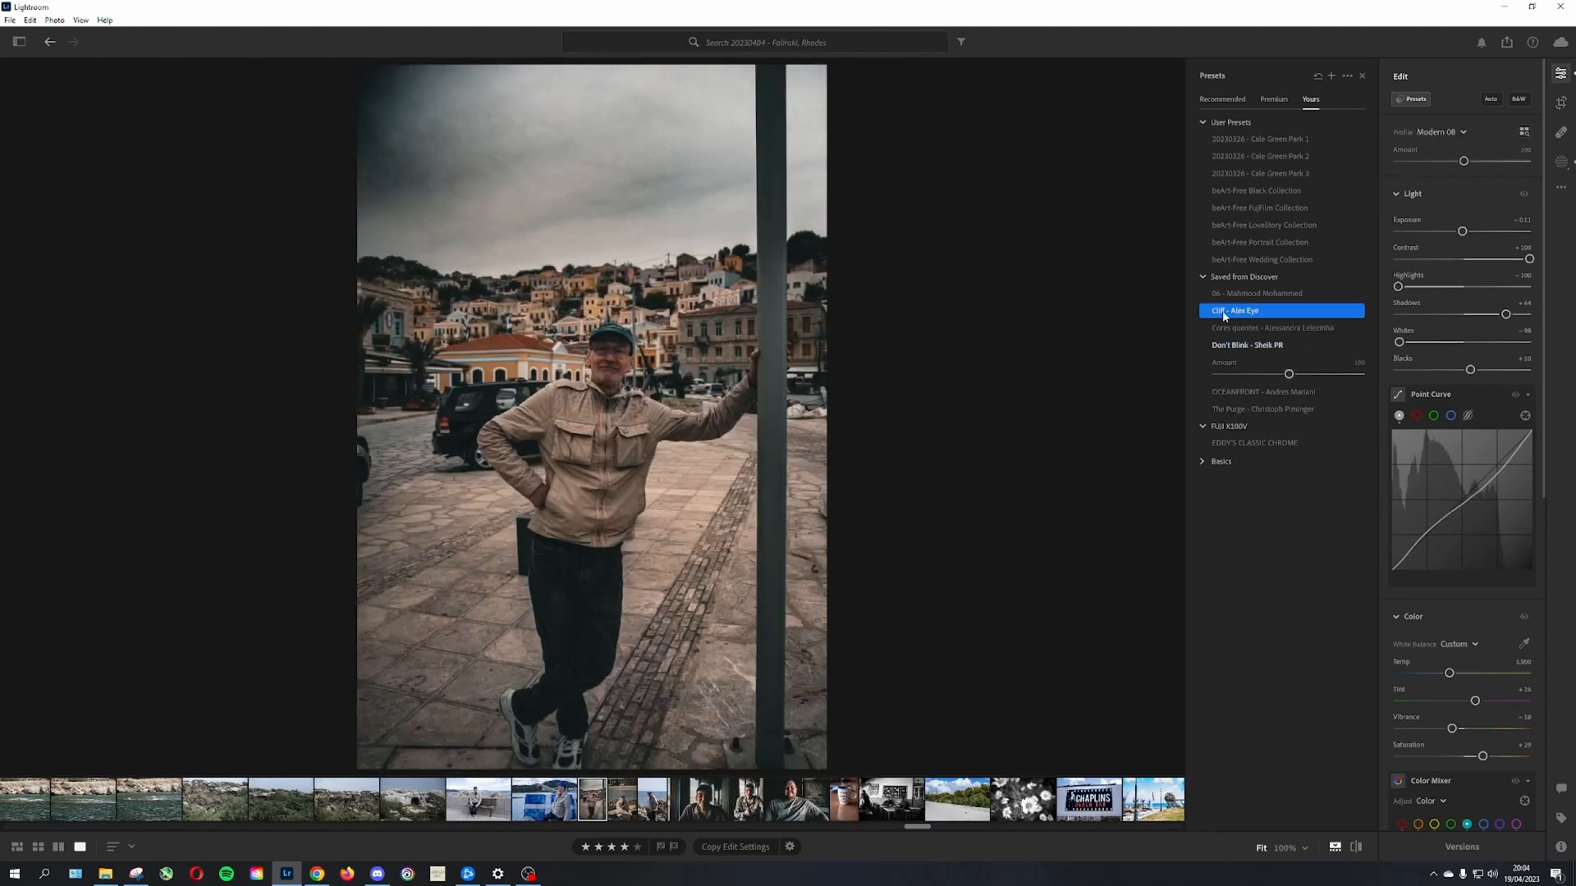
pyautogui.moveTo(1289, 375); pyautogui.dragTo(1282, 376)
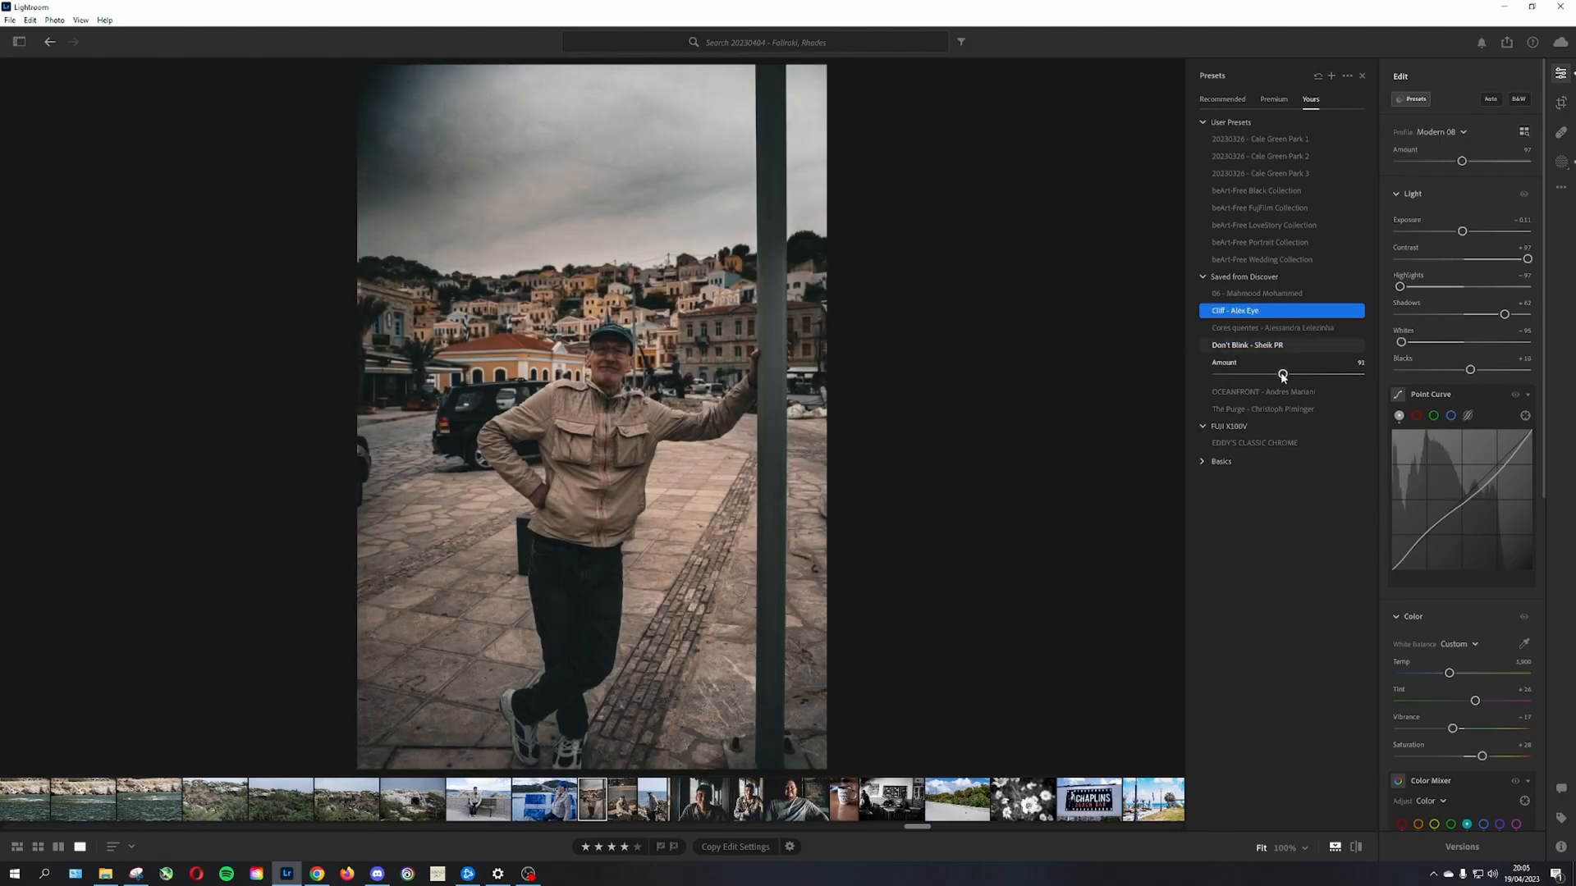